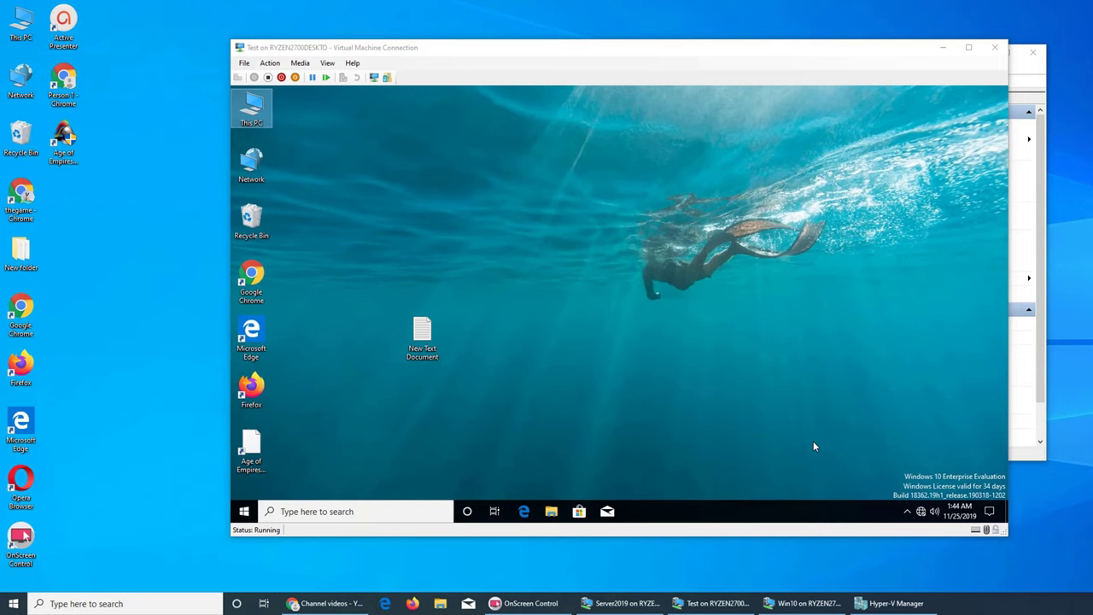
pyautogui.click(244, 511)
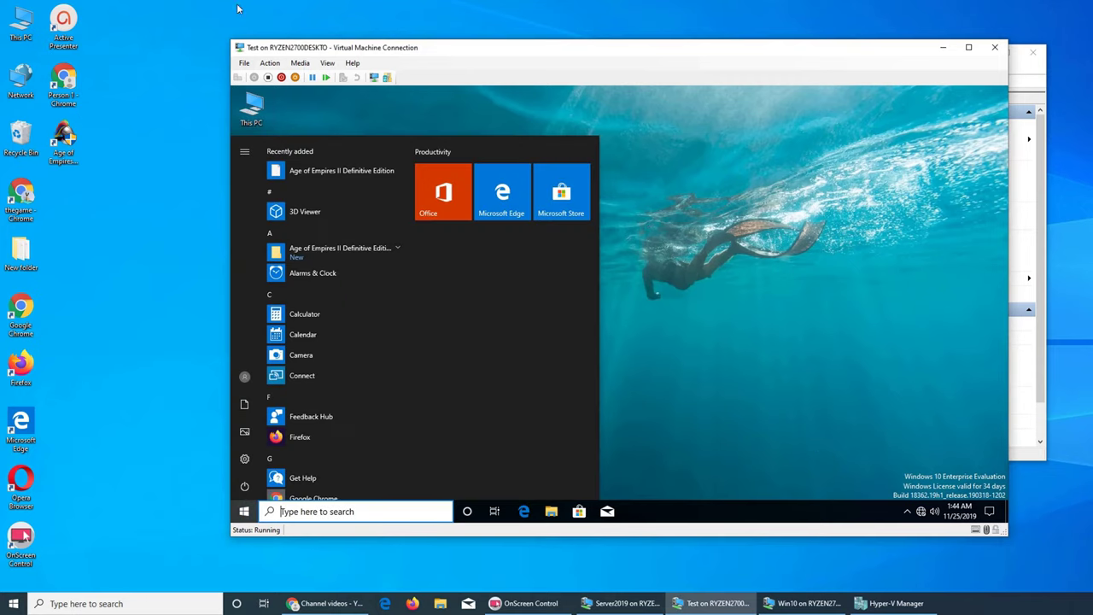
pyautogui.click(717, 346)
pyautogui.rightClick(921, 510)
pyautogui.click(806, 381)
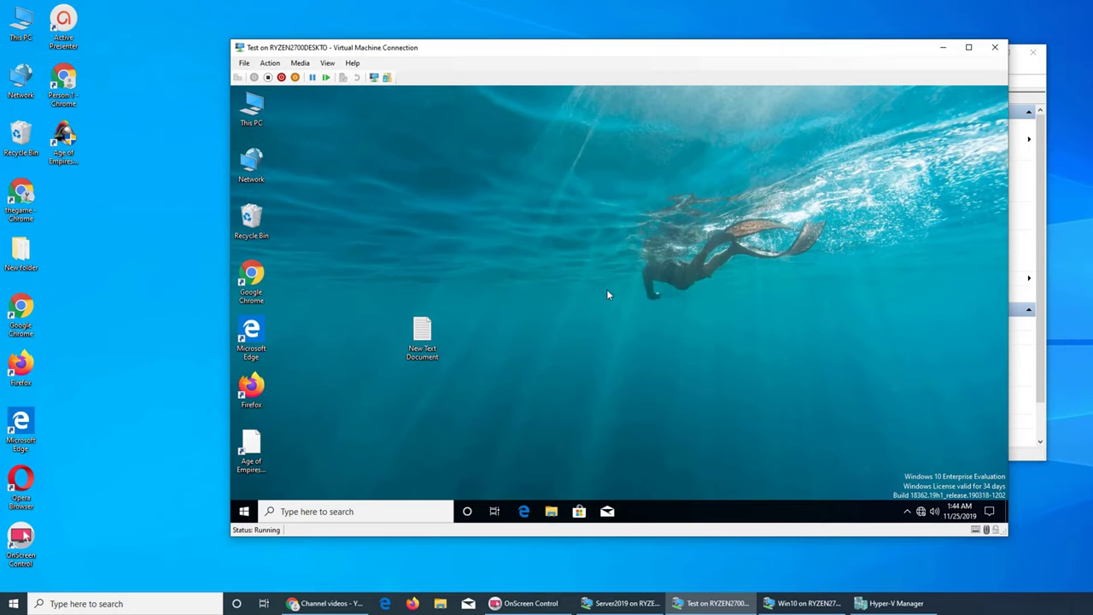
pyautogui.rightClick(515, 214)
pyautogui.click(551, 247)
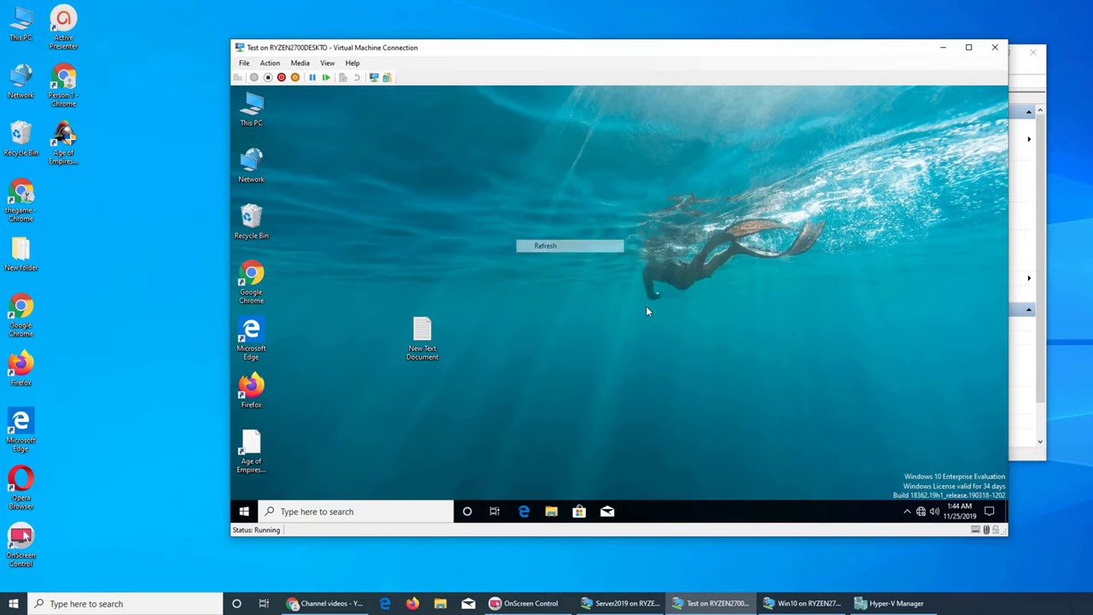
# Step: Open the Ethernet connection's details page in the virtual machine's network settings and view its IP settings
pyautogui.click(921, 513)
pyautogui.click(872, 480)
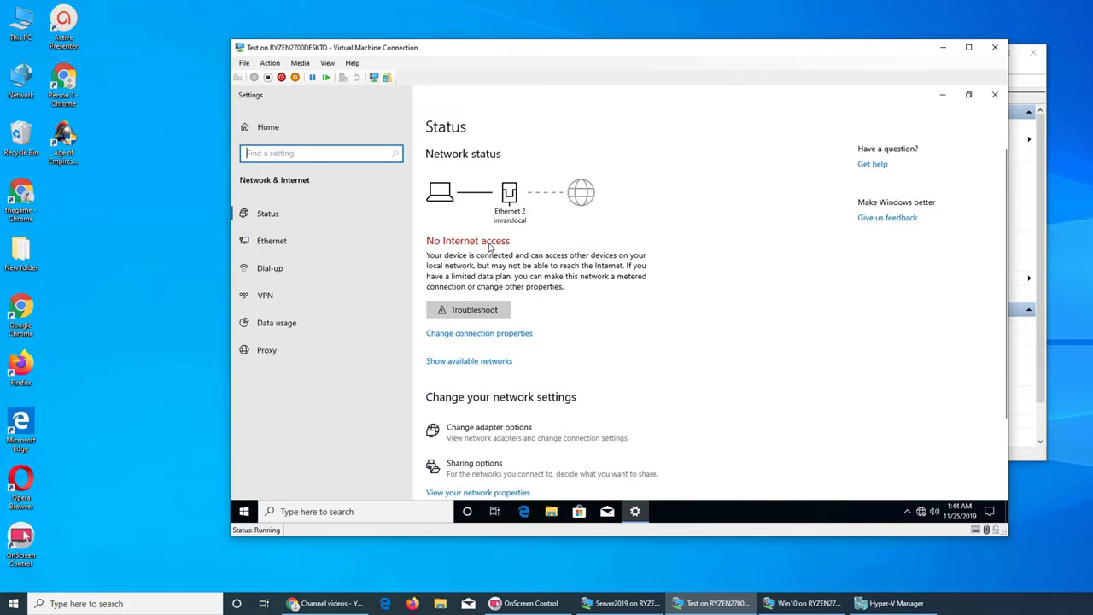
pyautogui.click(276, 244)
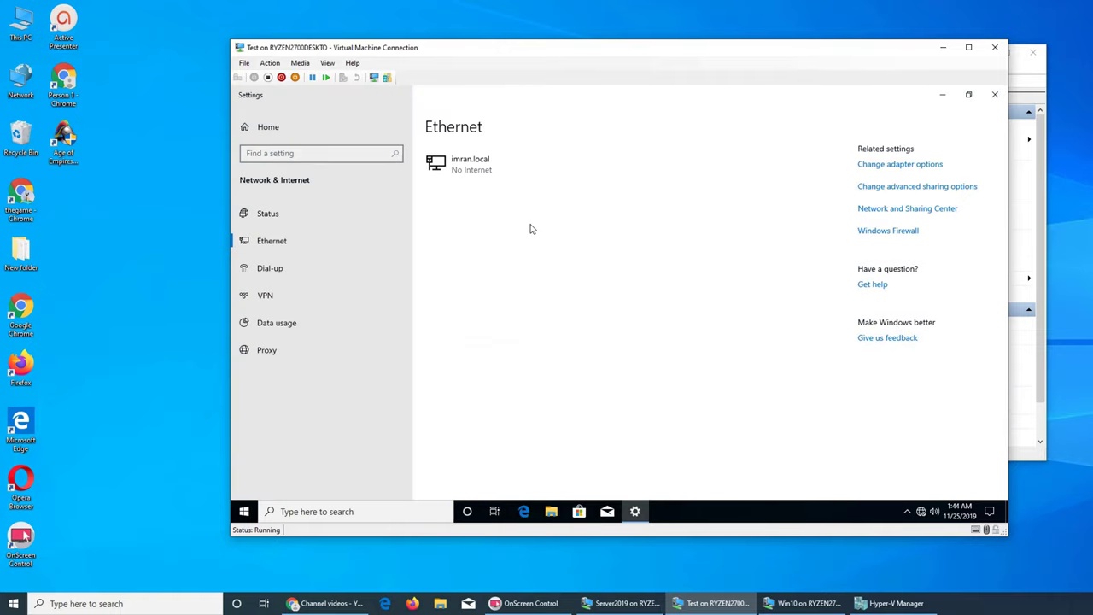
pyautogui.click(480, 178)
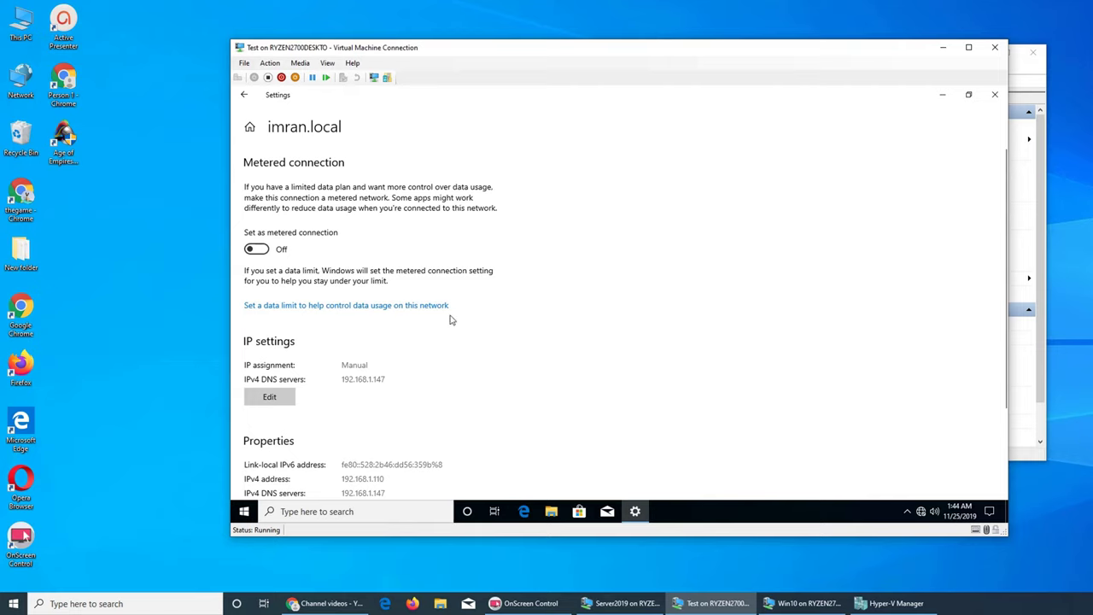
pyautogui.scroll(-3, 763, 256)
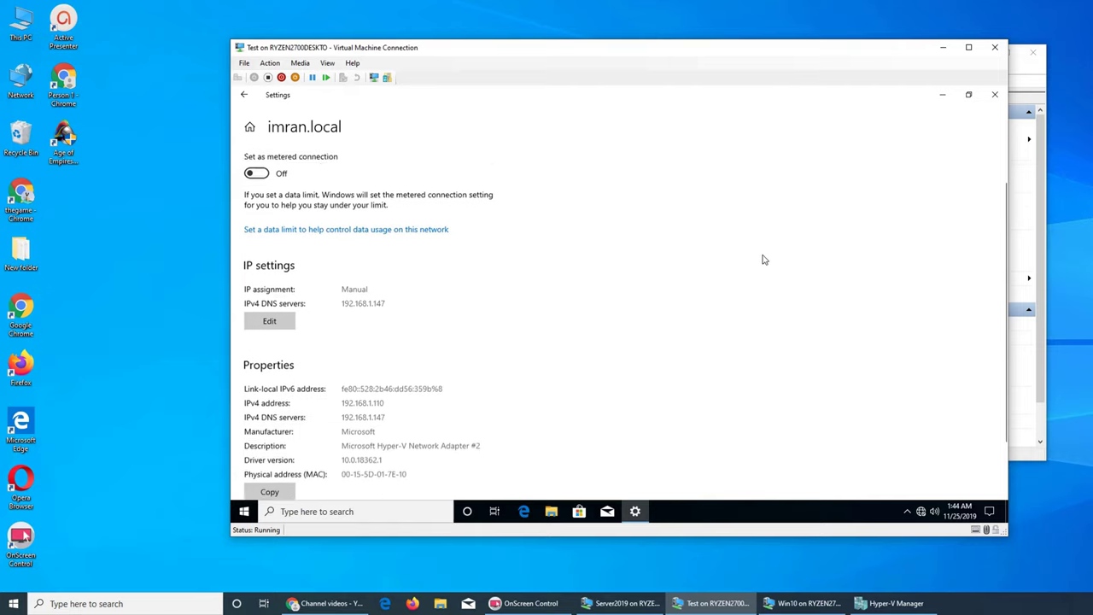
# Step: Set the connection's alternate IPv4 DNS server to 8.8.8.8, save the IP settings and close the settings window
pyautogui.click(270, 282)
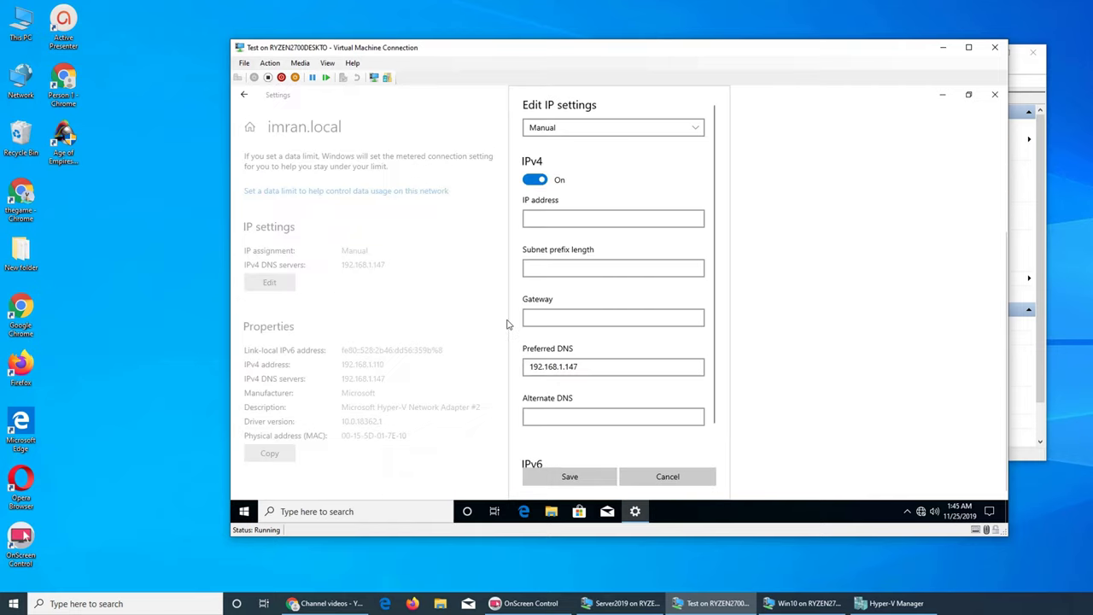
pyautogui.scroll(-1, 646, 302)
pyautogui.click(571, 383)
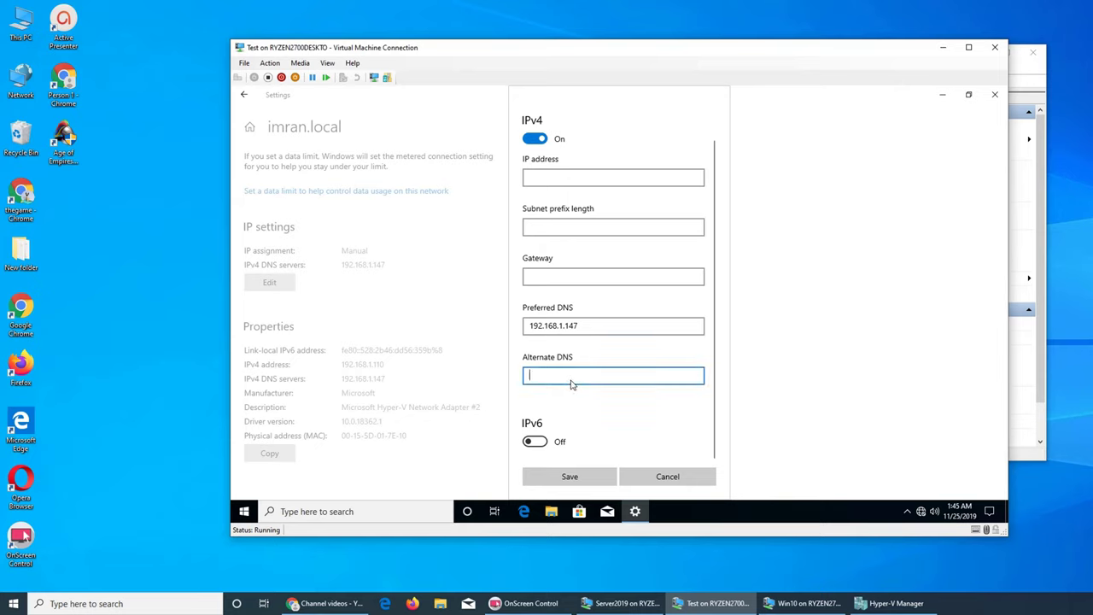
pyautogui.scroll(1, 571, 384)
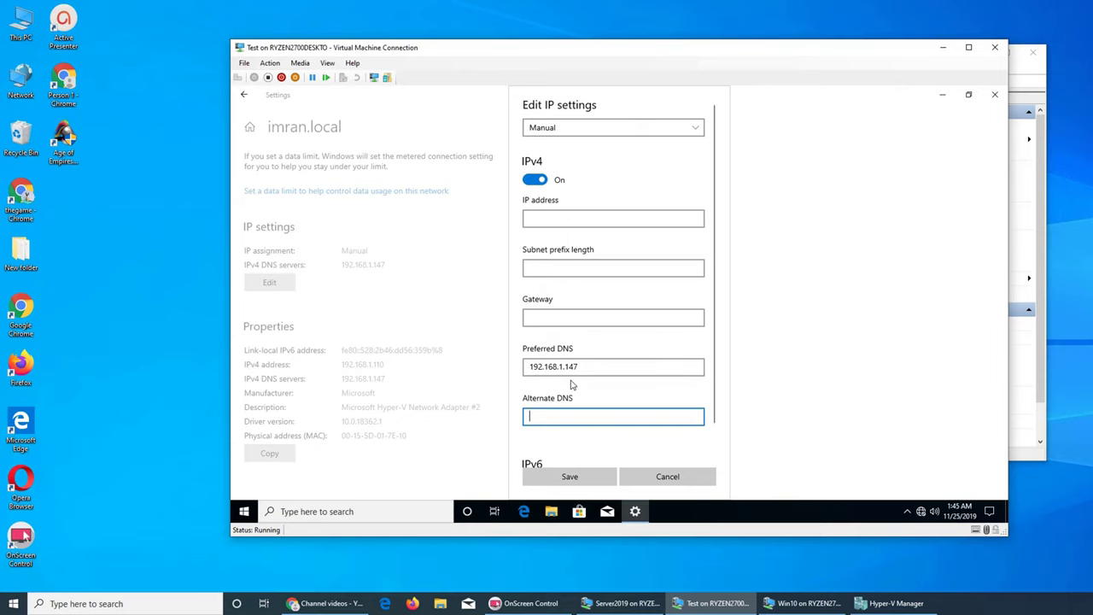
pyautogui.write('8.8.8.8')
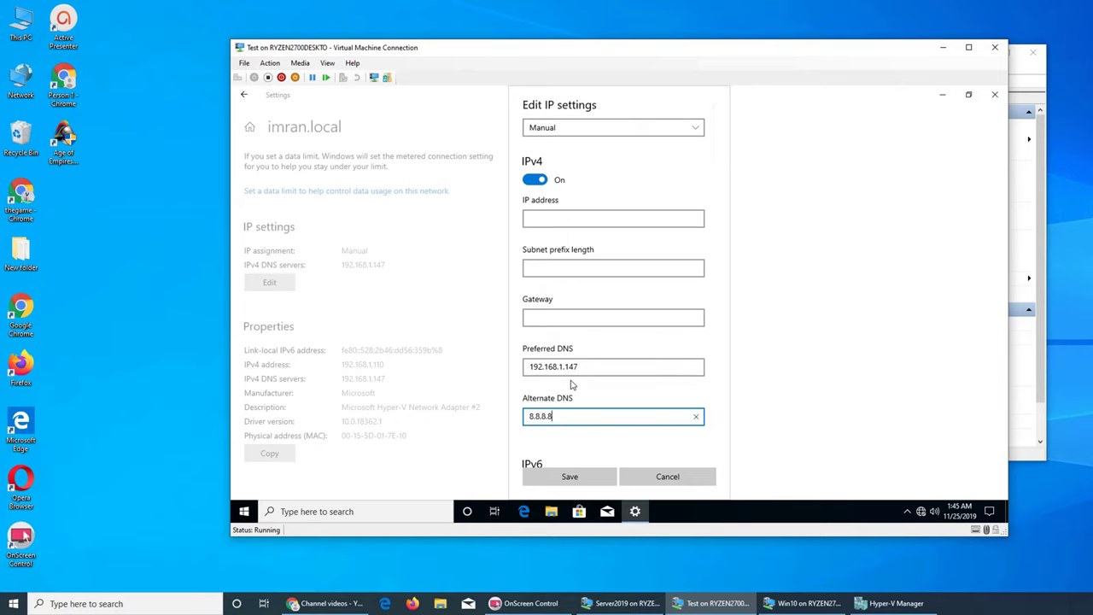
pyautogui.click(578, 477)
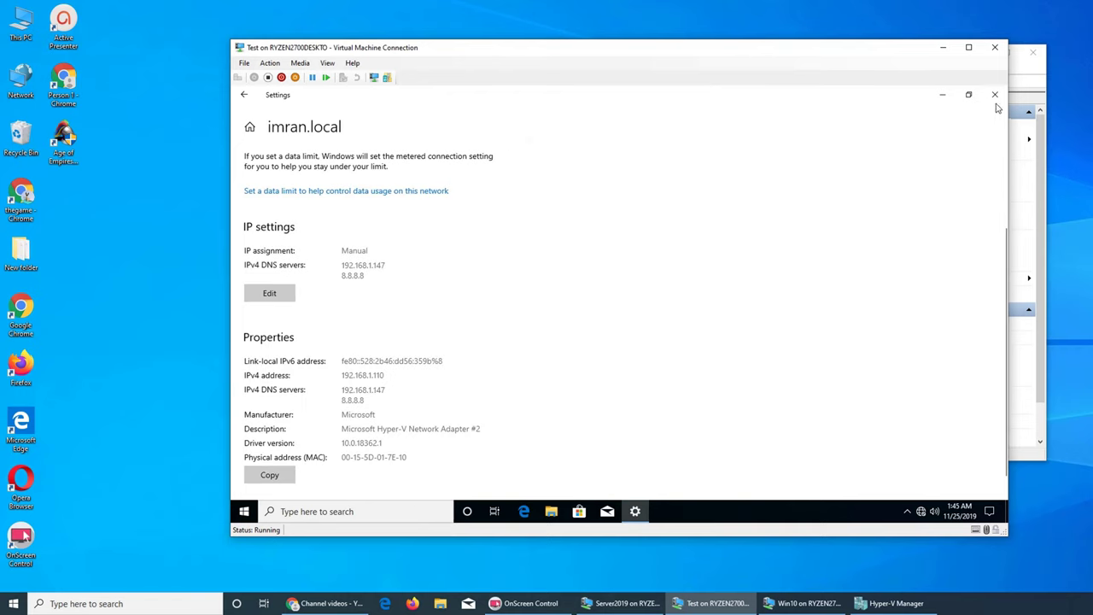
pyautogui.click(995, 95)
pyautogui.rightClick(593, 220)
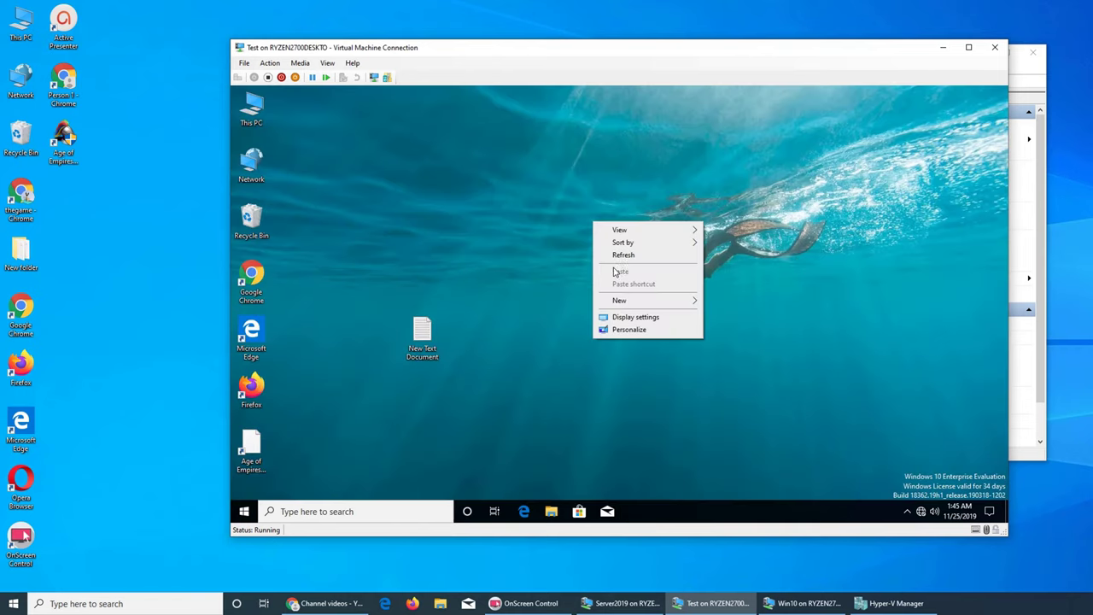
pyautogui.click(615, 257)
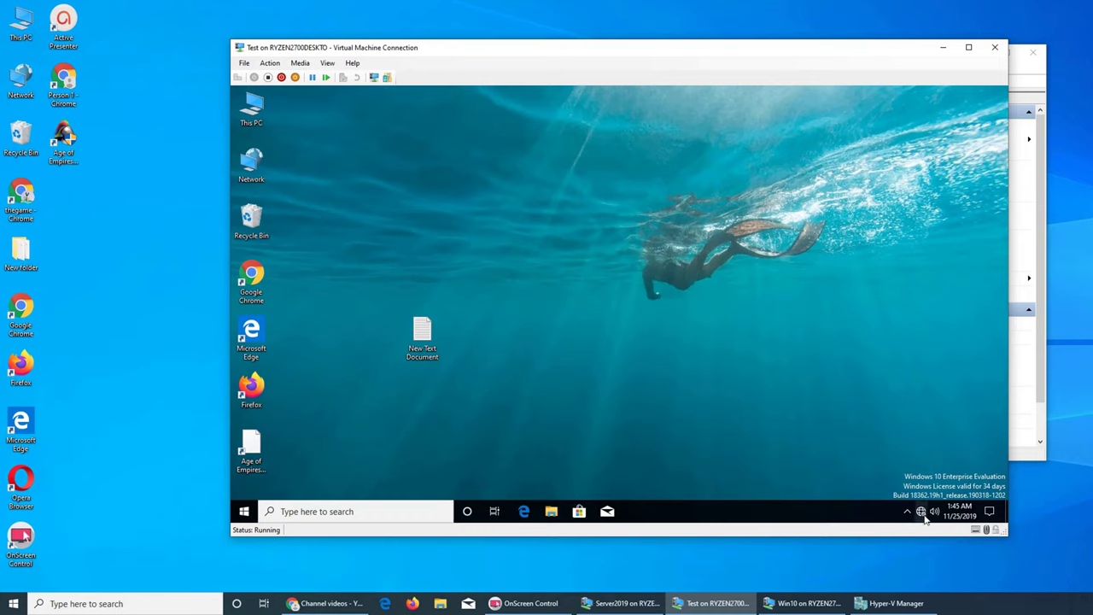
# Step: Test the internet connection by loading YouTube in Google Chrome, and close the browser after checking the page
pyautogui.moveTo(924, 518)
pyautogui.doubleClick(252, 275)
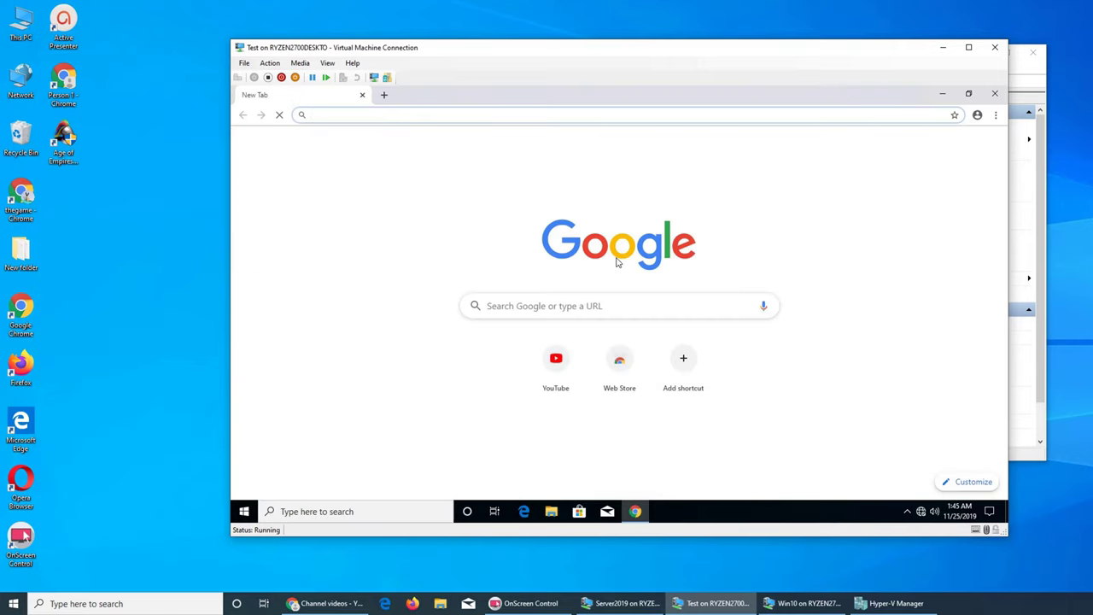
pyautogui.click(563, 358)
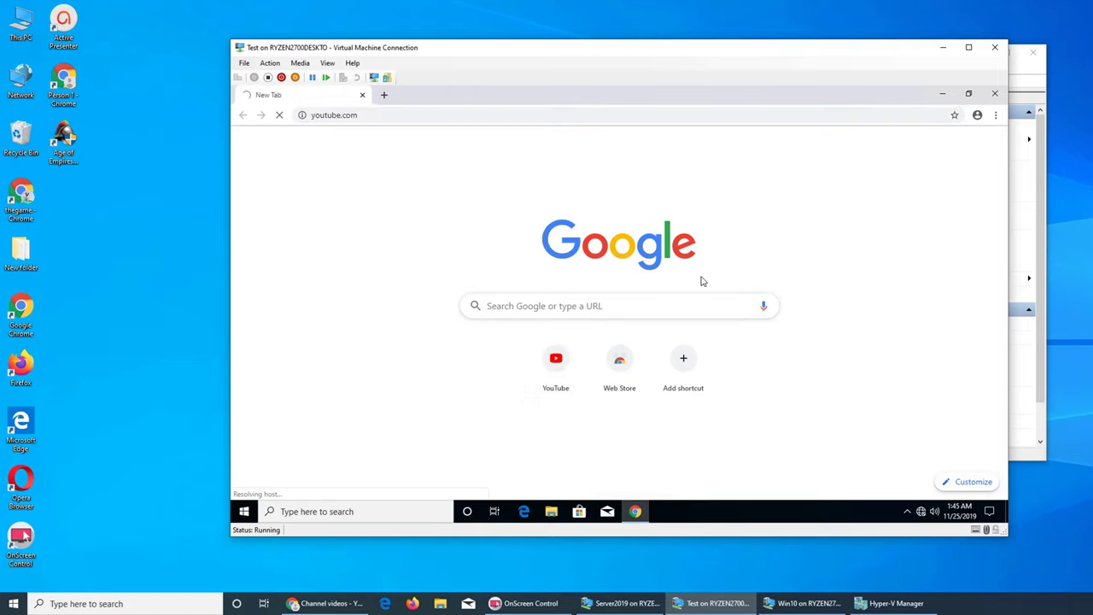
pyautogui.click(943, 94)
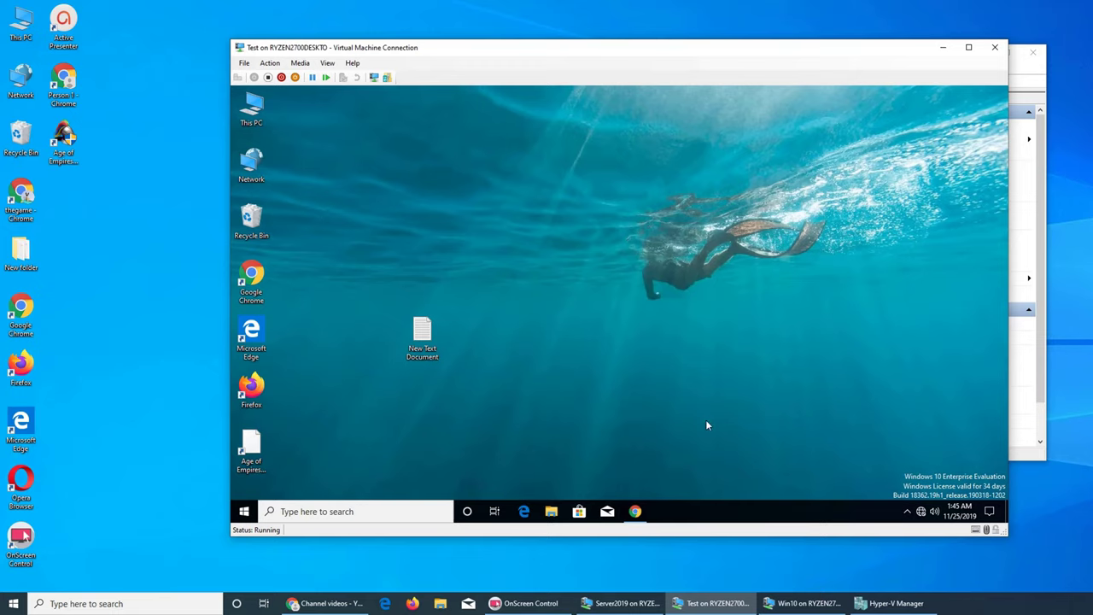
pyautogui.click(634, 511)
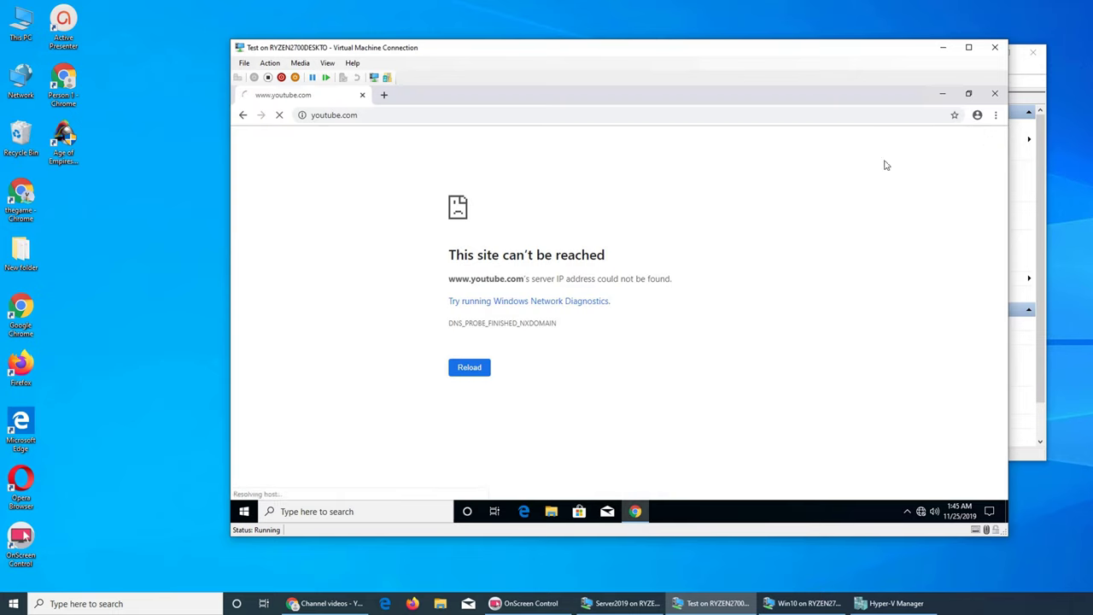
pyautogui.click(993, 95)
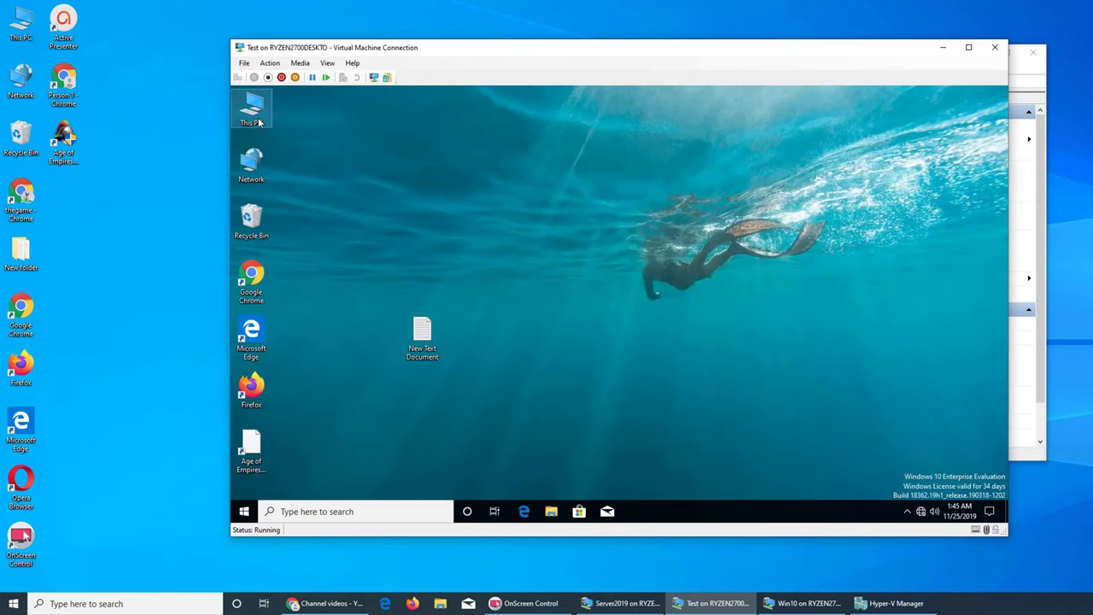
# Step: Search for network settings and open the adapter options from the Ethernet settings
pyautogui.press('super')
pyautogui.write('e')
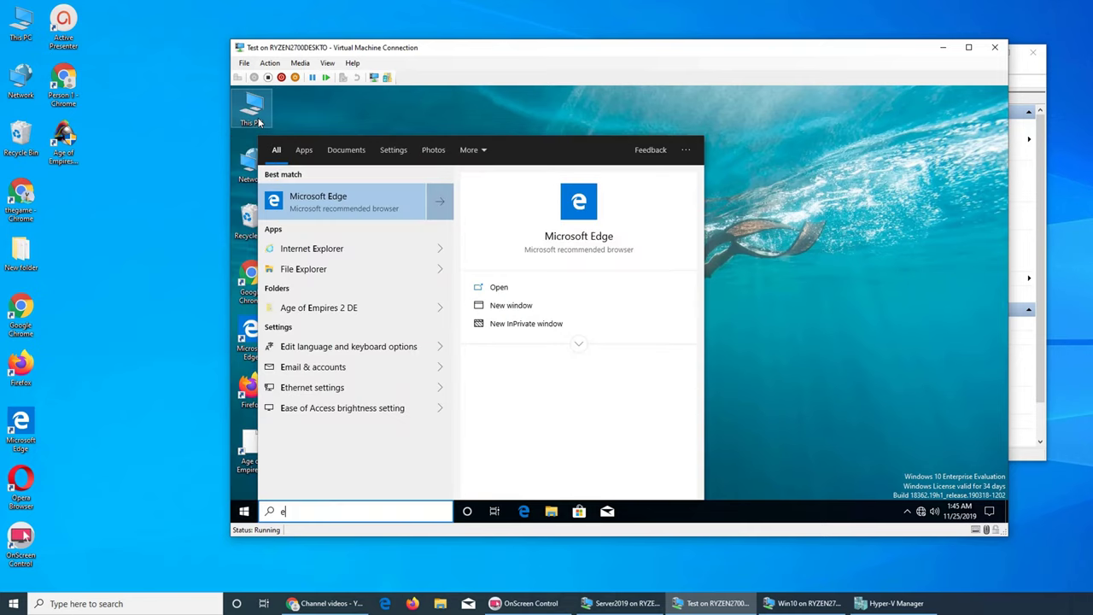
pyautogui.press('BackSpace')
pyautogui.write('network')
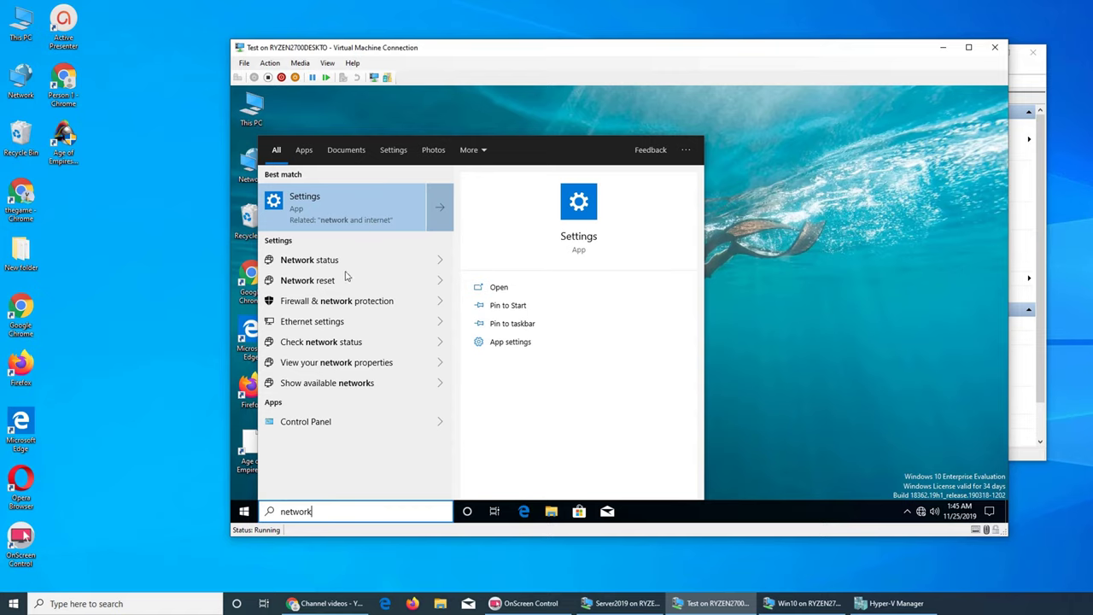
pyautogui.click(330, 323)
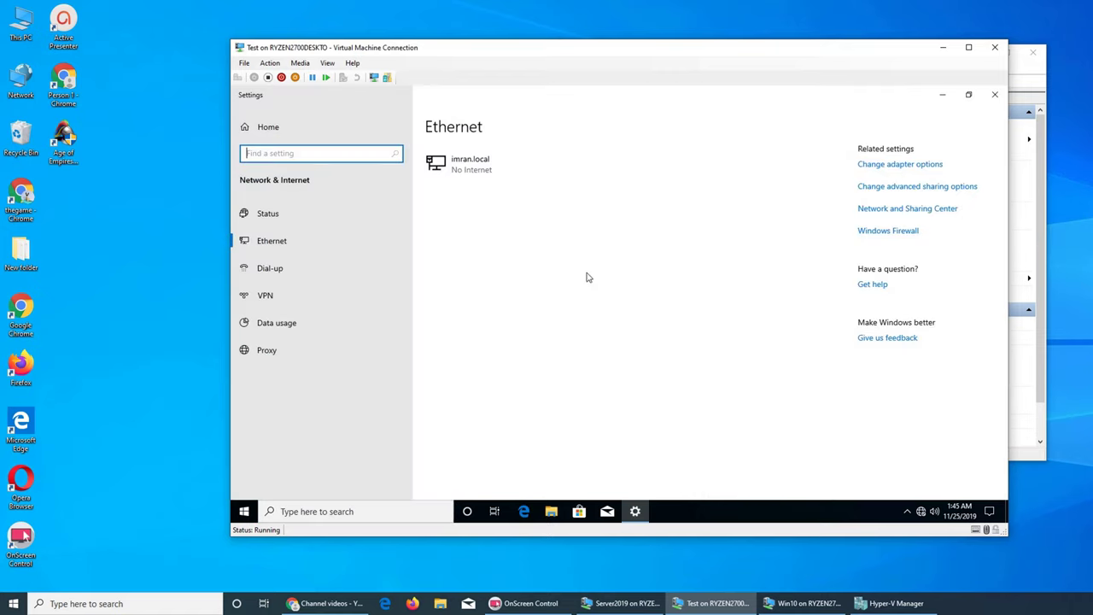
pyautogui.click(931, 165)
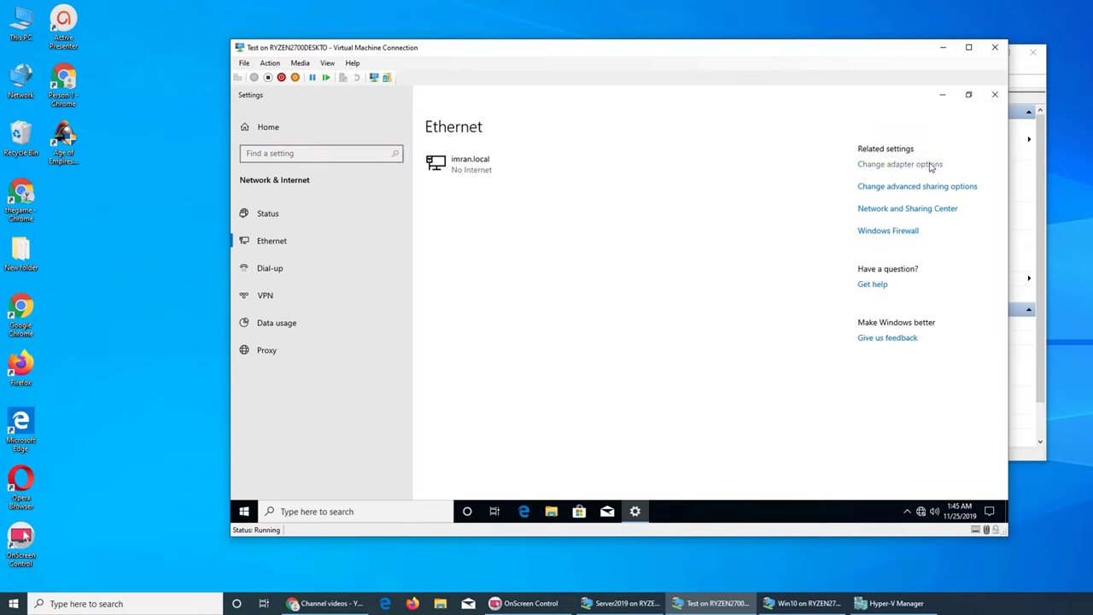
# Step: Open the Internet Protocol Version 4 (TCP/IPv4) properties of the Ethernet 2 adapter
pyautogui.click(395, 208)
pyautogui.rightClick(395, 208)
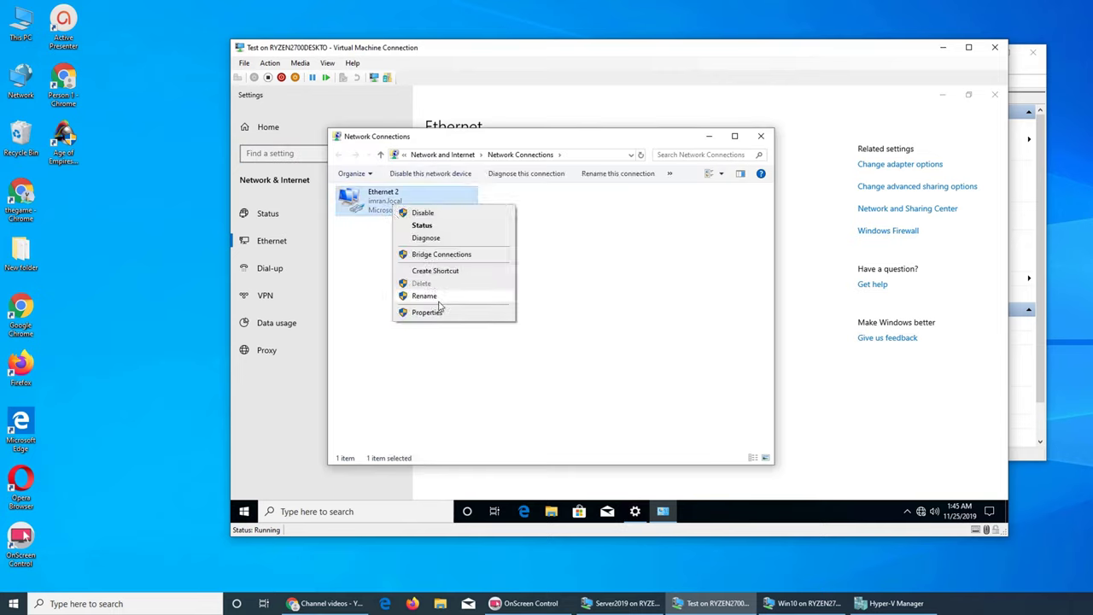
pyautogui.click(427, 314)
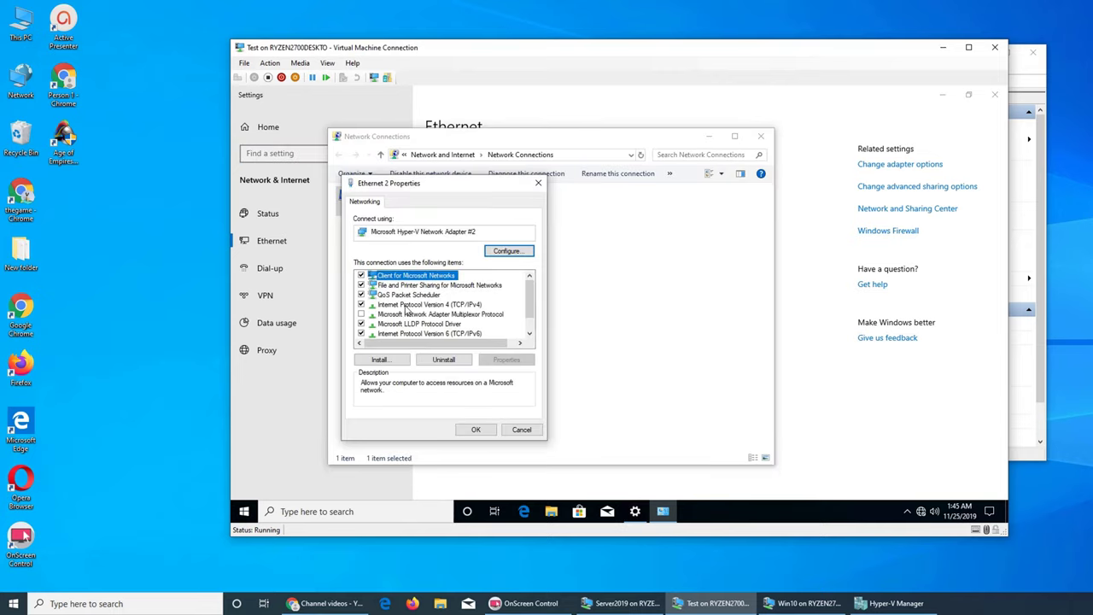
pyautogui.click(450, 306)
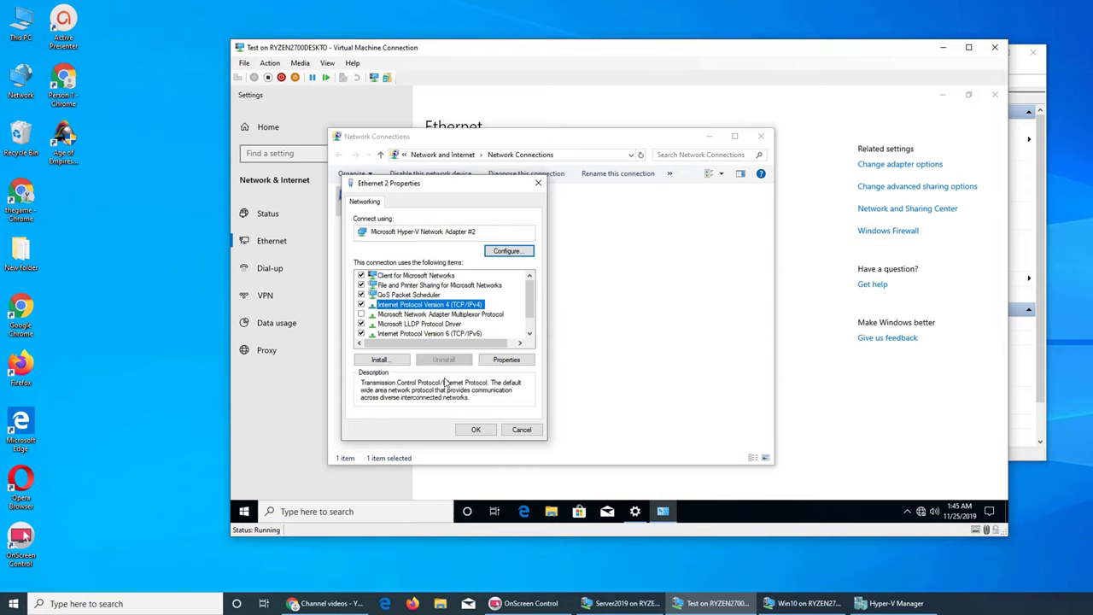
pyautogui.click(499, 360)
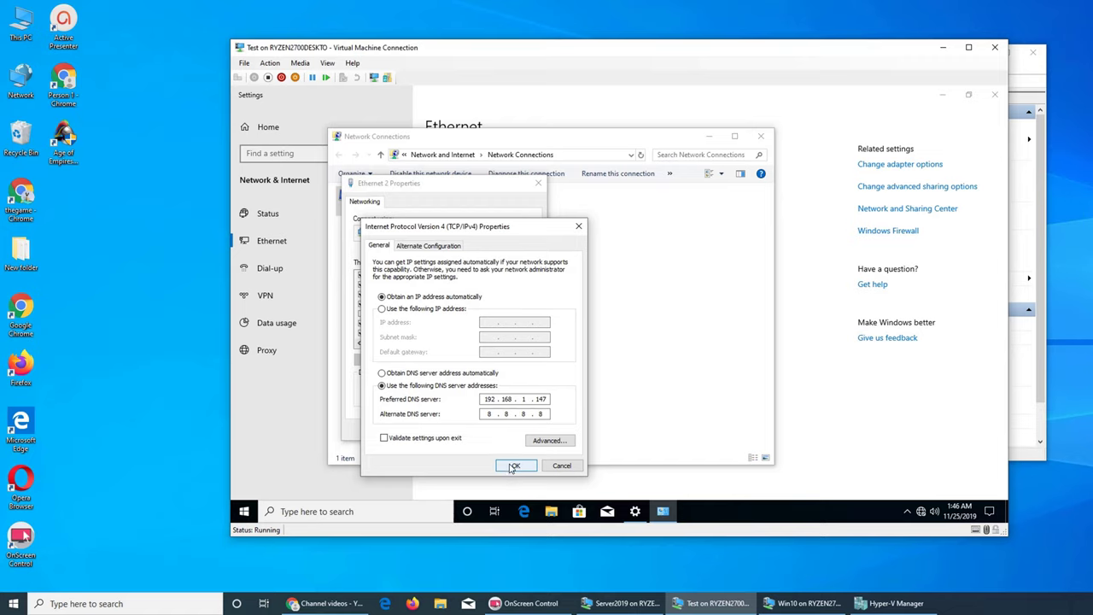
# Step: Re-enter 8.8.8.8 as the alternate DNS server and accept the IPv4 and Ethernet 2 adapter properties
pyautogui.doubleClick(541, 414)
pyautogui.press('BackSpace')
pyautogui.write('8 . . .')
pyautogui.press('Tab')
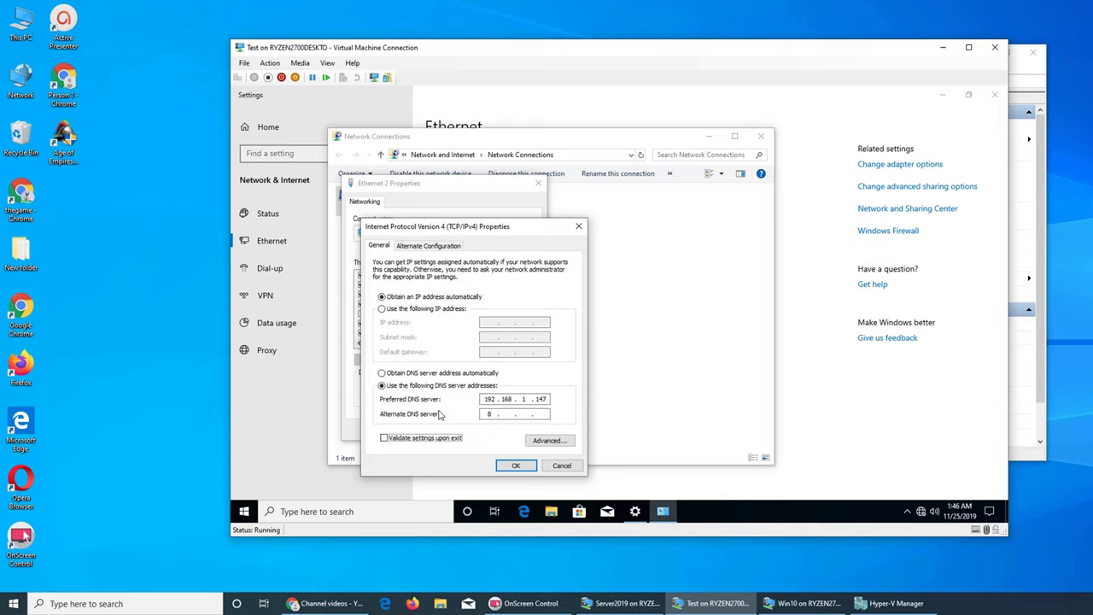
pyautogui.click(509, 415)
pyautogui.write('8.8')
pyautogui.click(515, 466)
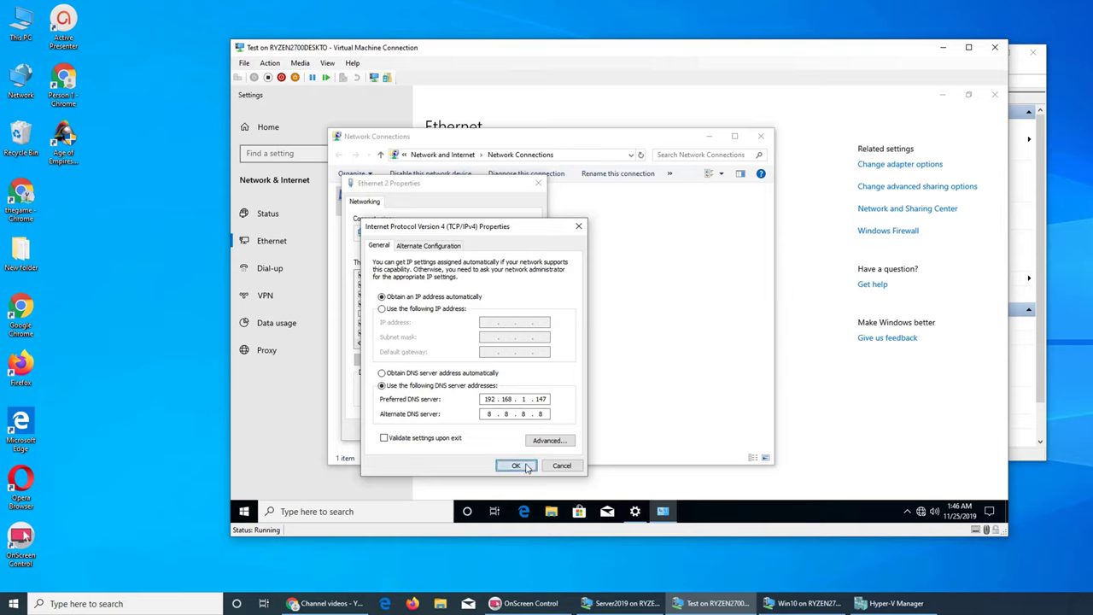
pyautogui.click(483, 435)
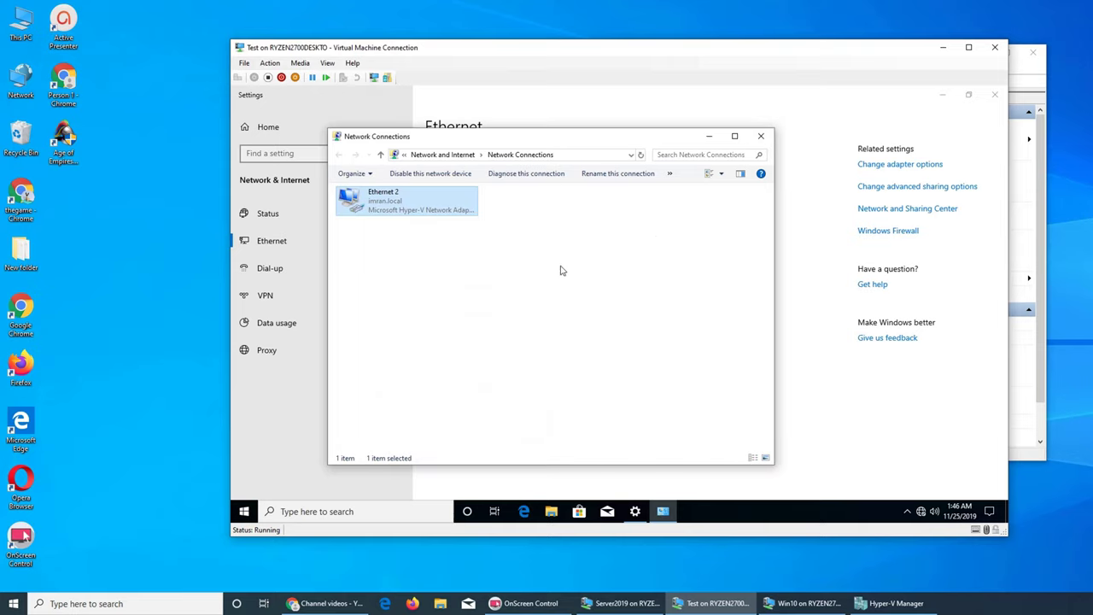
# Step: Disable and re-enable the Ethernet 2 adapter, and close the network settings to return to the desktop
pyautogui.click(559, 266)
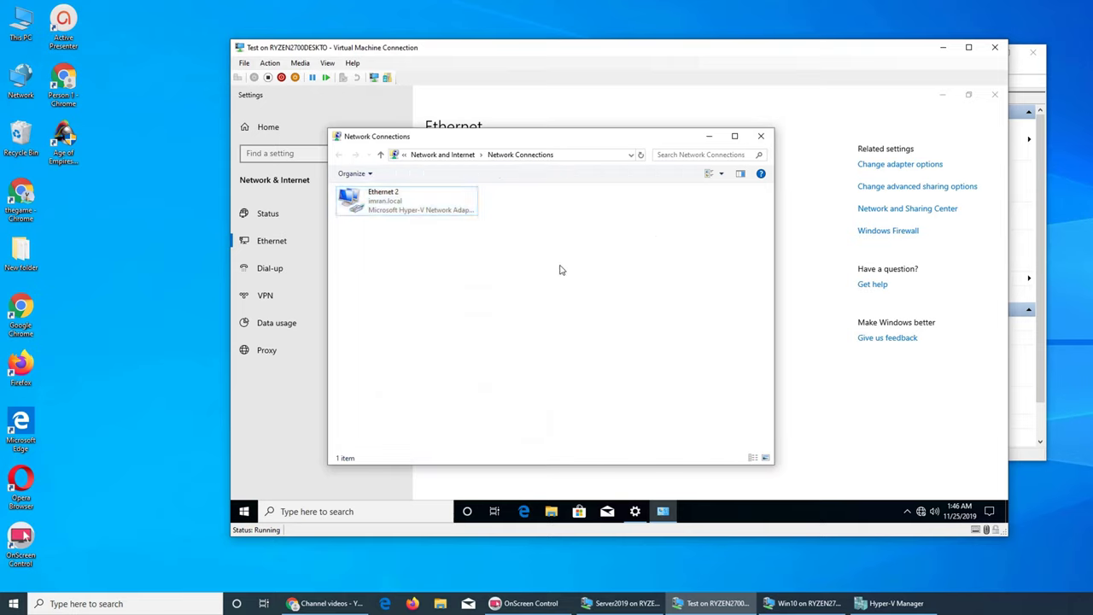
pyautogui.rightClick(424, 208)
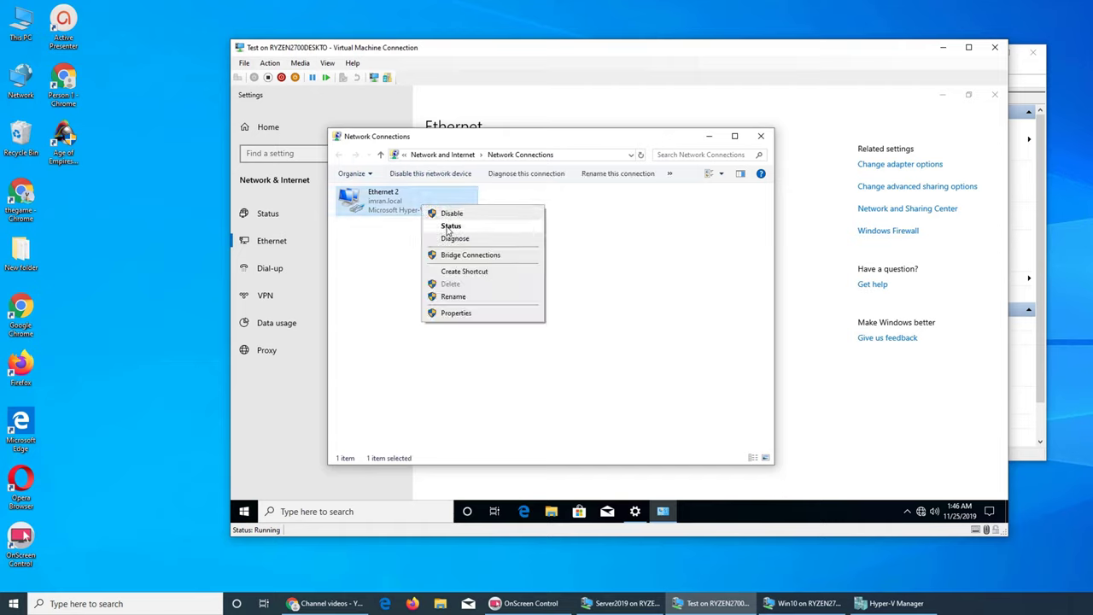
pyautogui.click(451, 213)
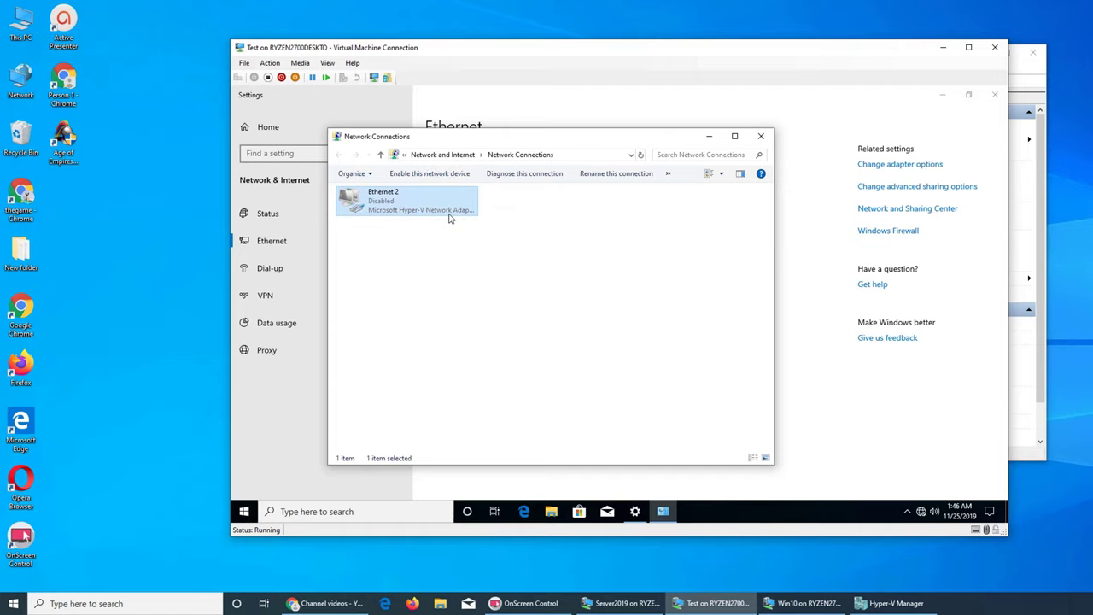
pyautogui.rightClick(410, 204)
pyautogui.click(438, 210)
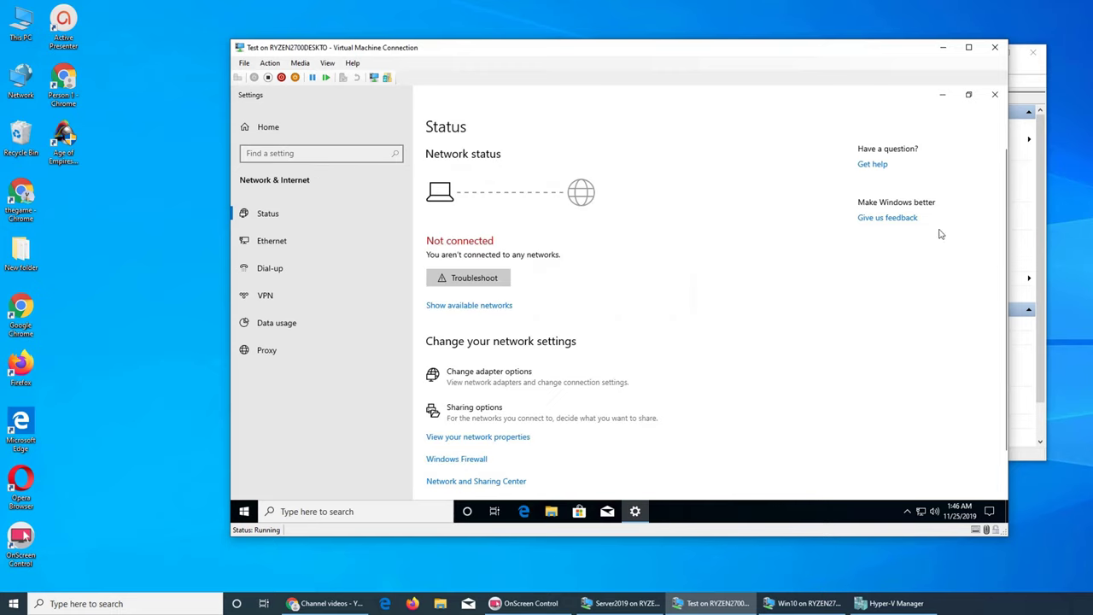
pyautogui.click(995, 94)
pyautogui.rightClick(529, 229)
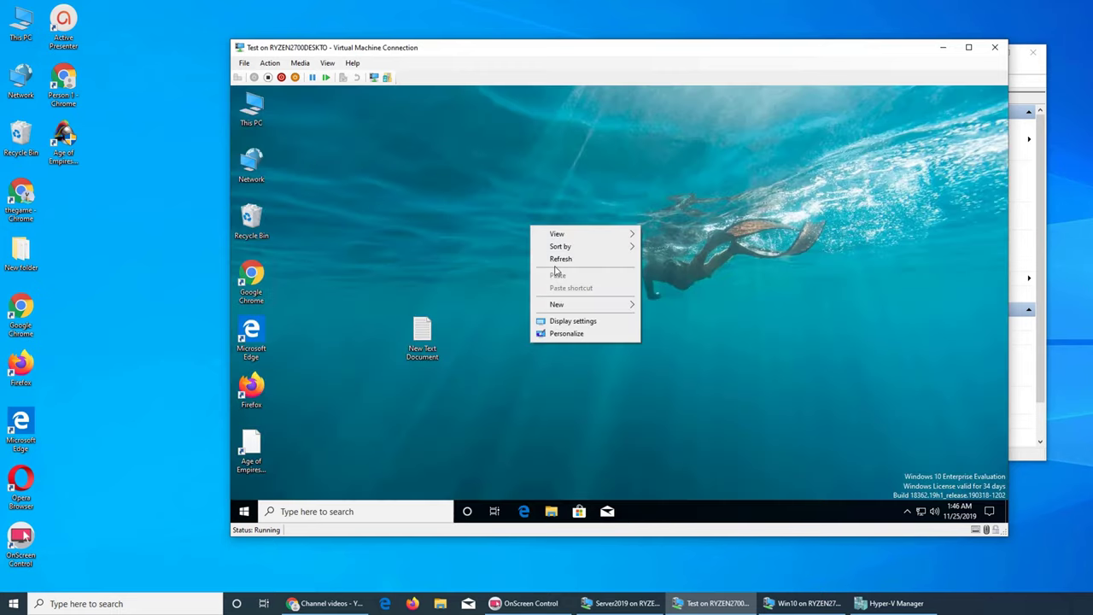
# Step: Test the internet connection by loading YouTube in Google Chrome inside the virtual machine, and close the browser
pyautogui.click(299, 271)
pyautogui.doubleClick(270, 273)
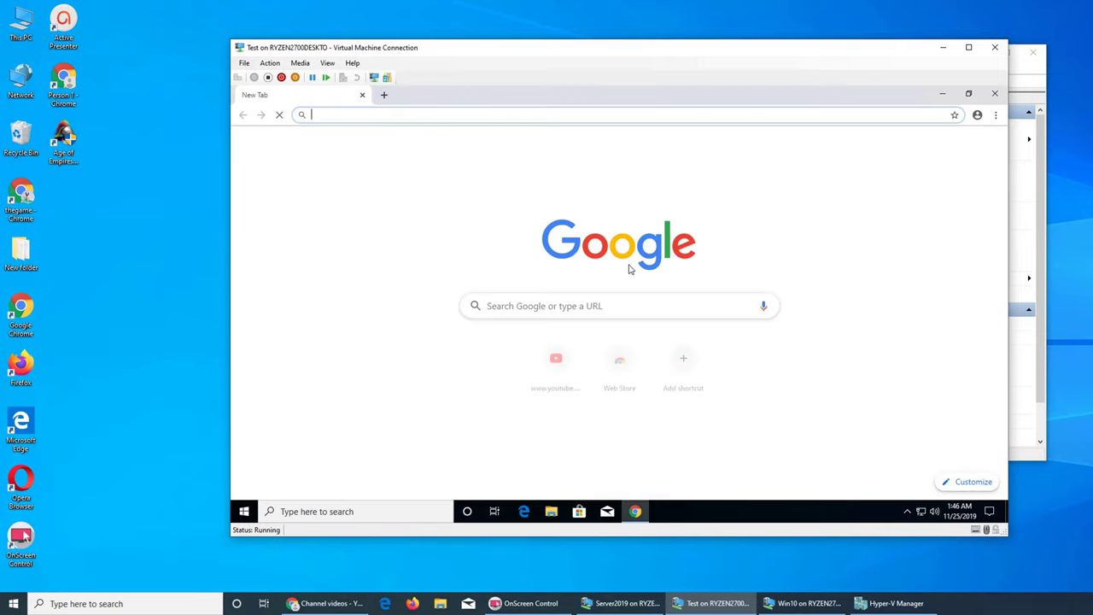
pyautogui.click(563, 363)
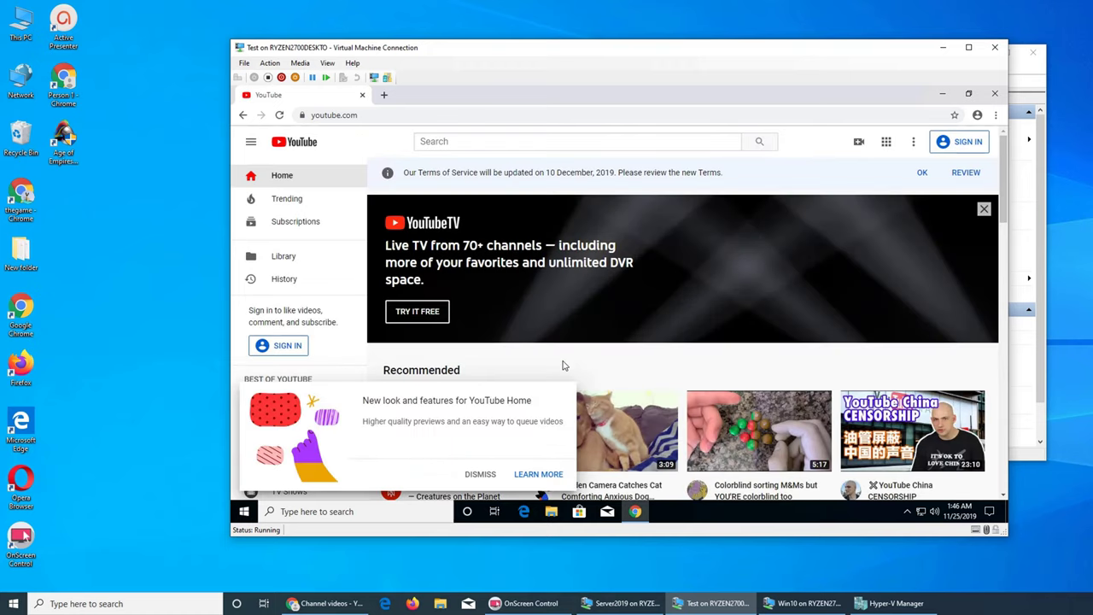
pyautogui.click(995, 94)
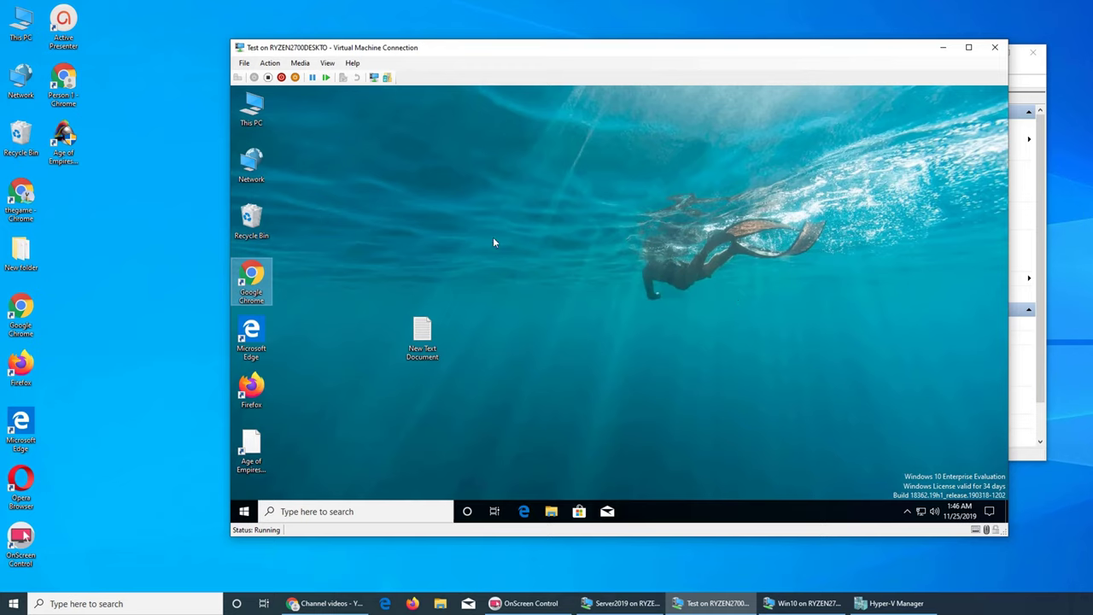
# Step: Check the computer name and domain in the system properties of This PC, and return to the desktop
pyautogui.rightClick(245, 108)
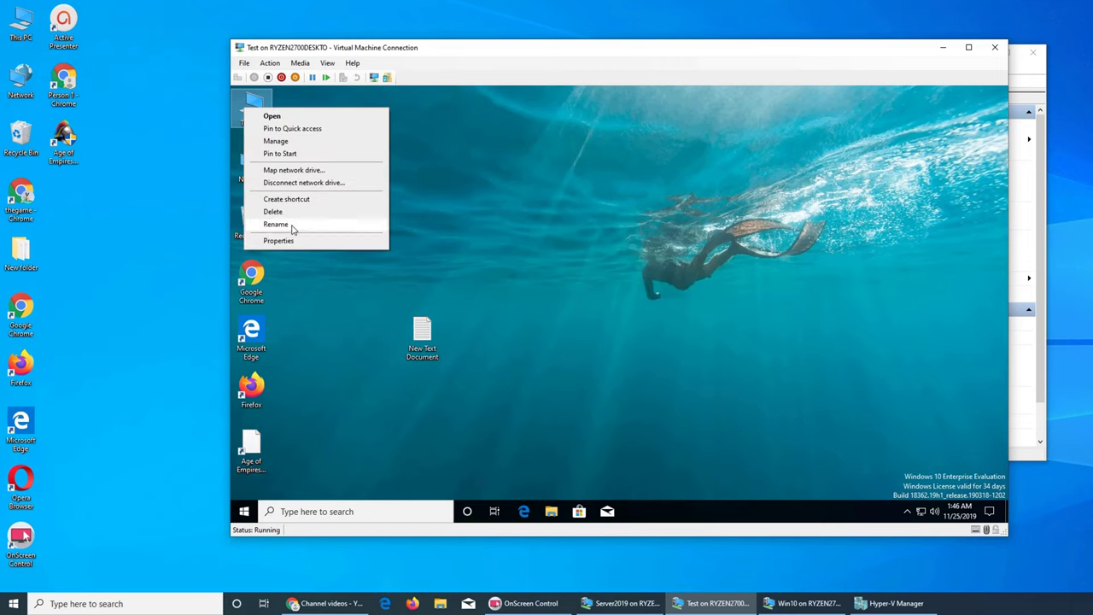
pyautogui.click(297, 242)
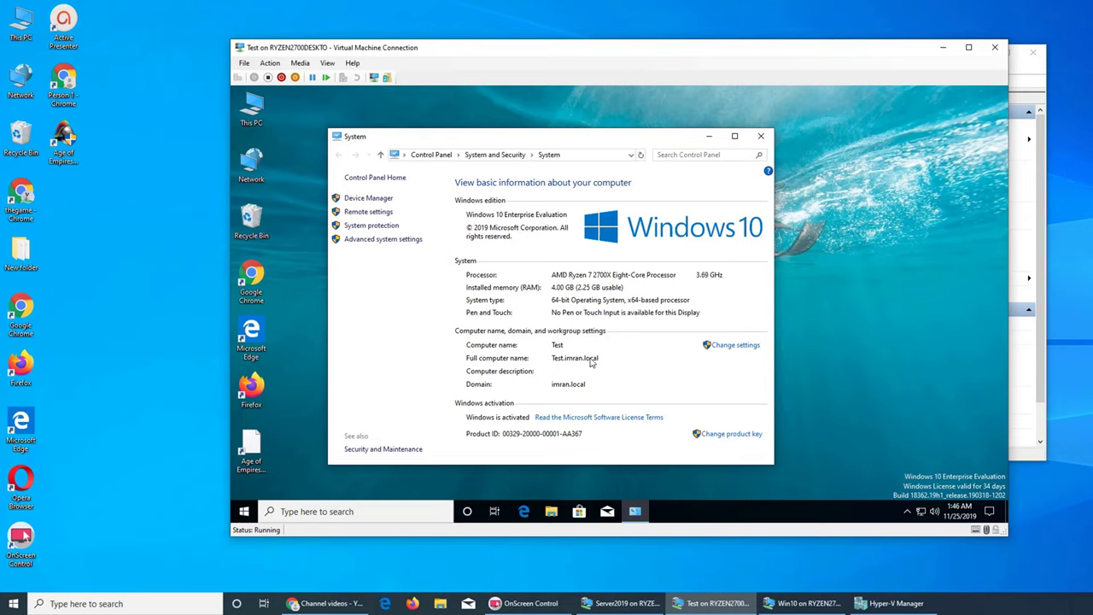
pyautogui.click(760, 136)
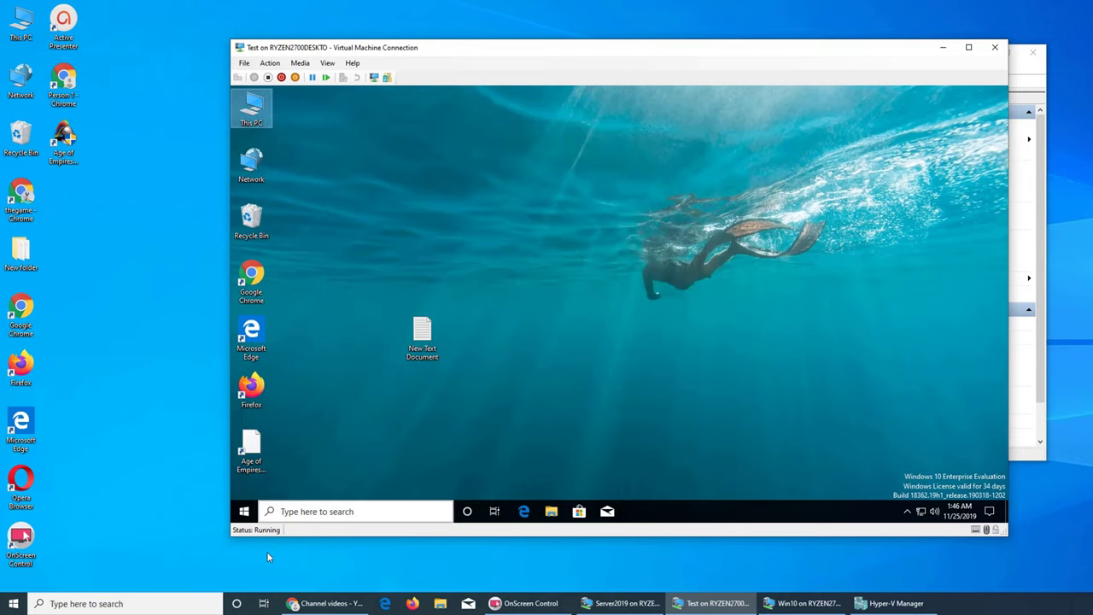
pyautogui.click(244, 511)
pyautogui.click(785, 369)
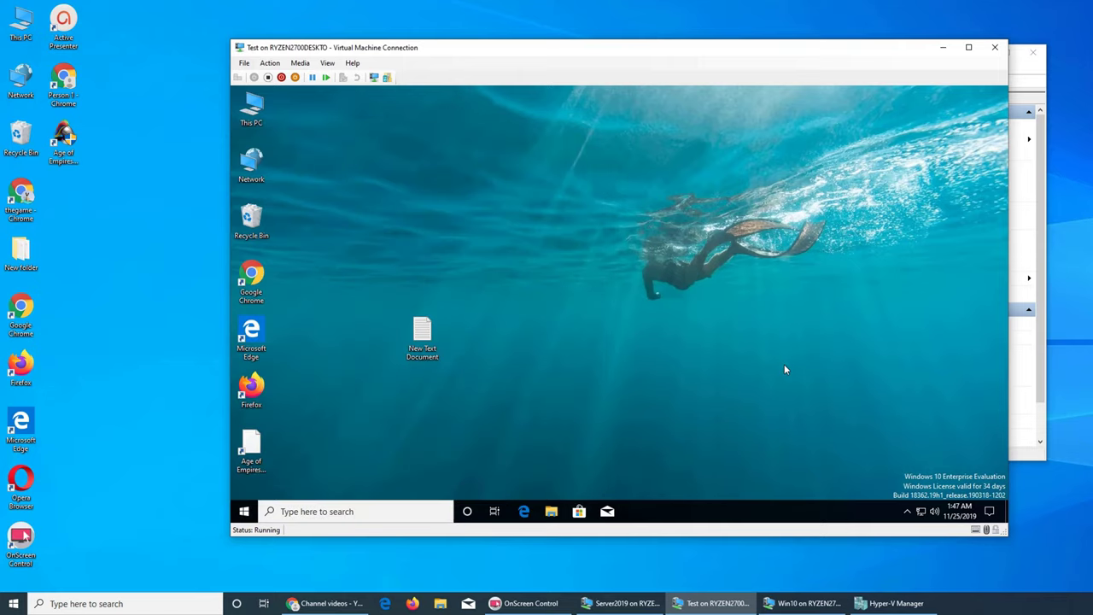
# Step: Open the Other users page of the virtual machine's account settings
pyautogui.rightClick(245, 512)
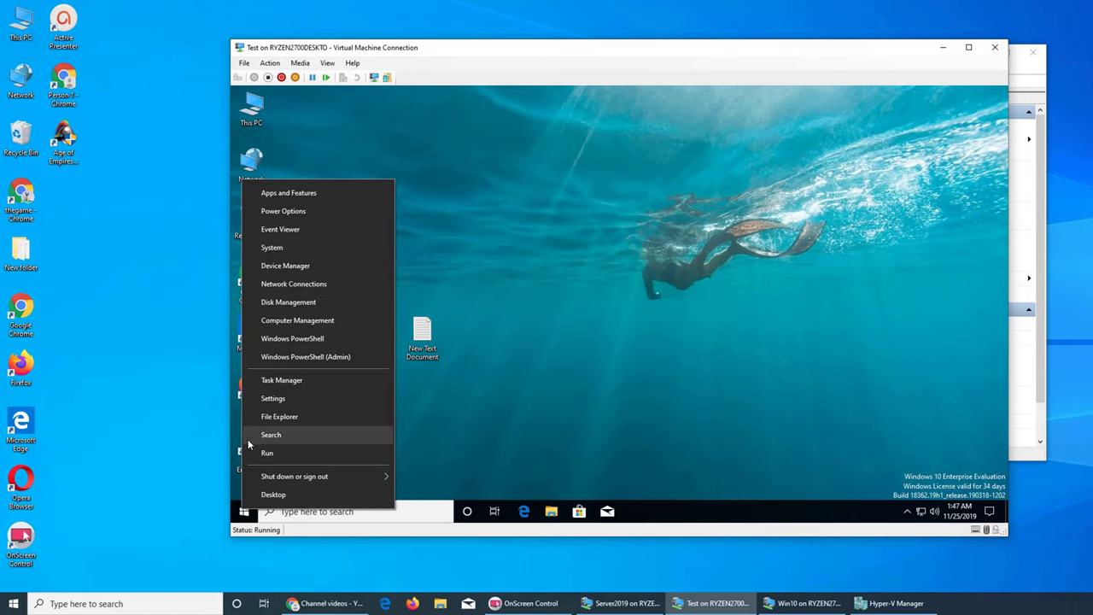
pyautogui.click(270, 397)
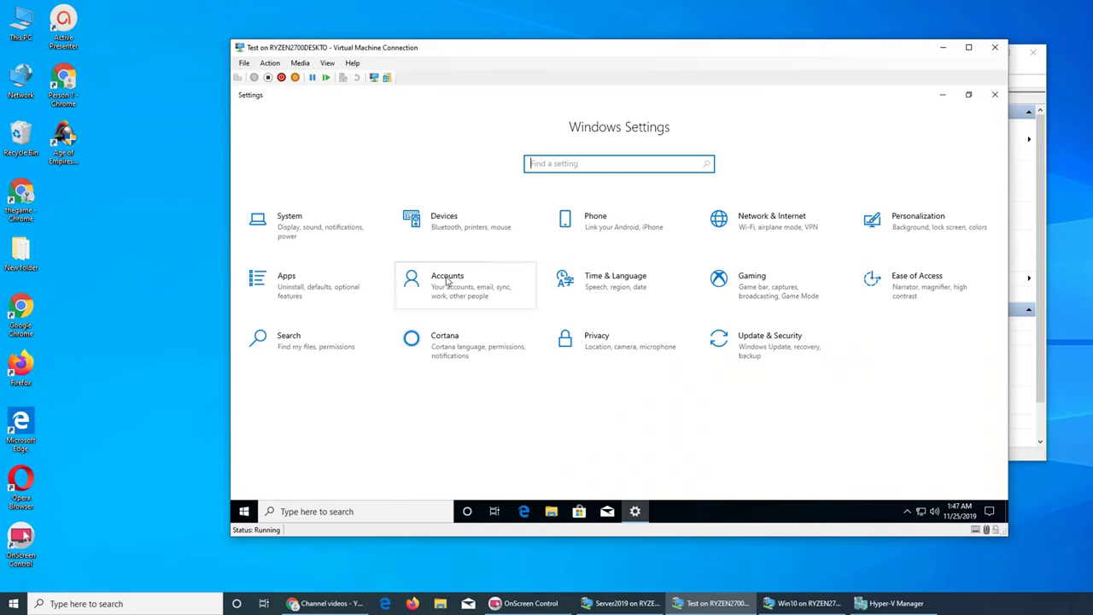
pyautogui.click(447, 282)
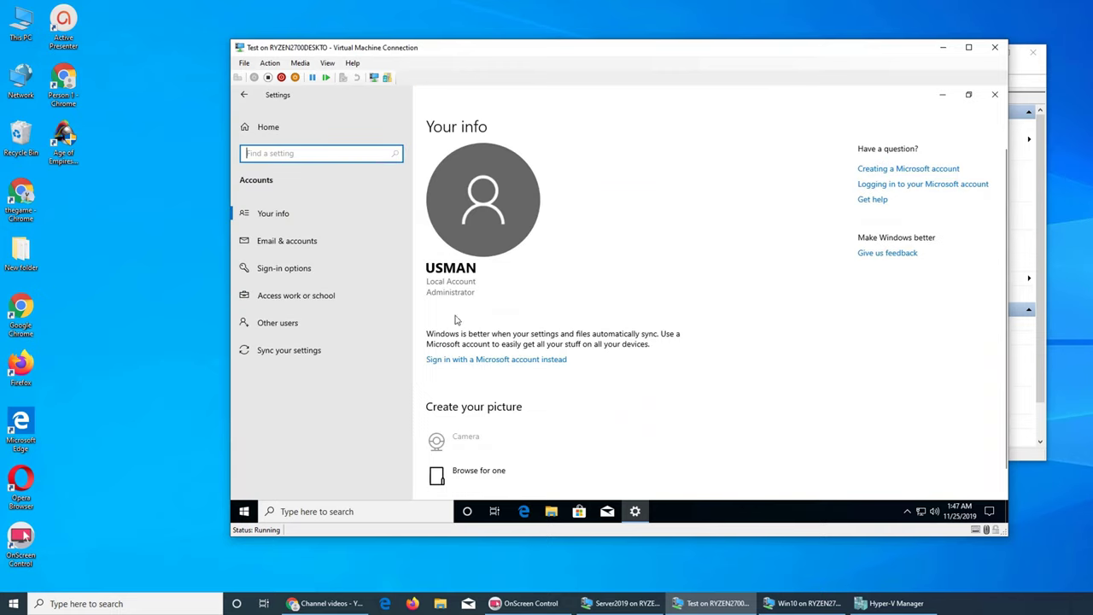
pyautogui.click(282, 323)
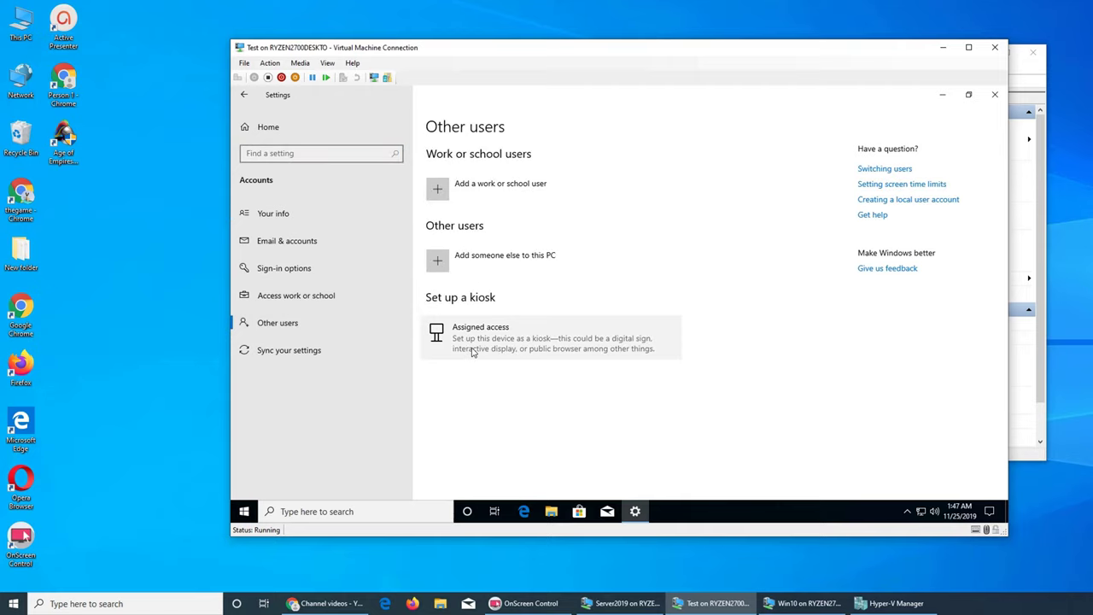
# Step: Start the assigned access kiosk setup and create a kiosk account named Browser
pyautogui.click(472, 347)
pyautogui.click(269, 202)
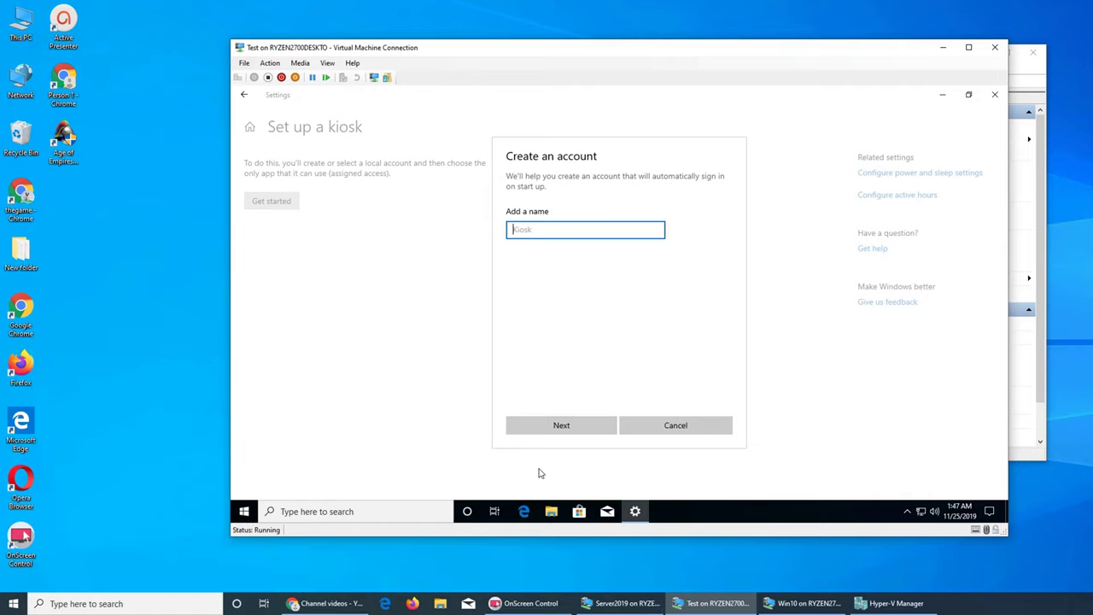
pyautogui.write('Browser')
pyautogui.click(556, 431)
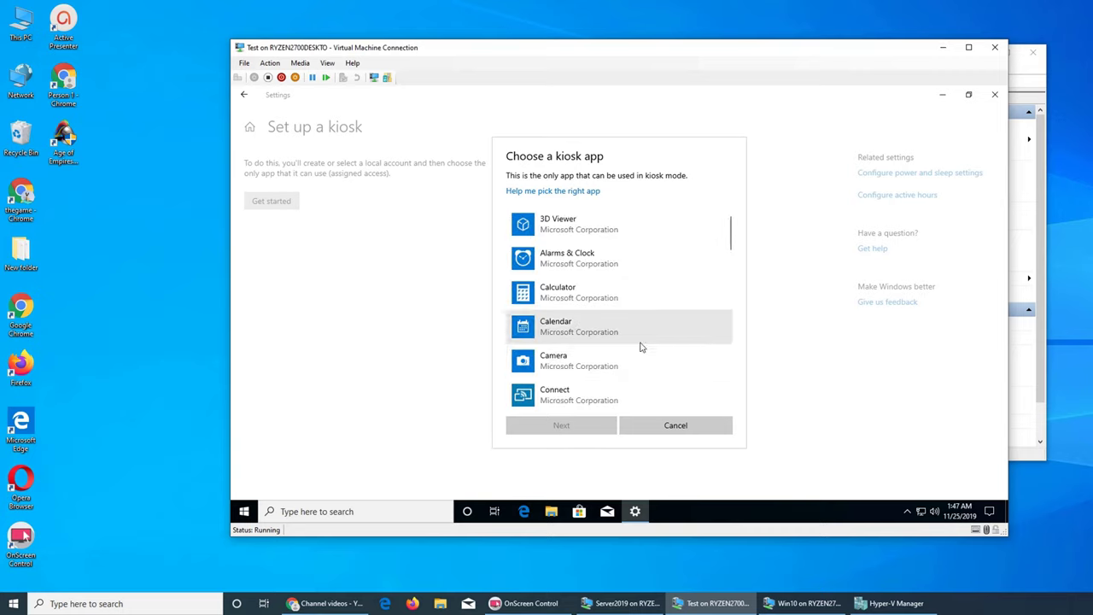
# Step: Look through the available kiosk apps and choose Microsoft Edge as the kiosk app
pyautogui.scroll(-1, 717, 251)
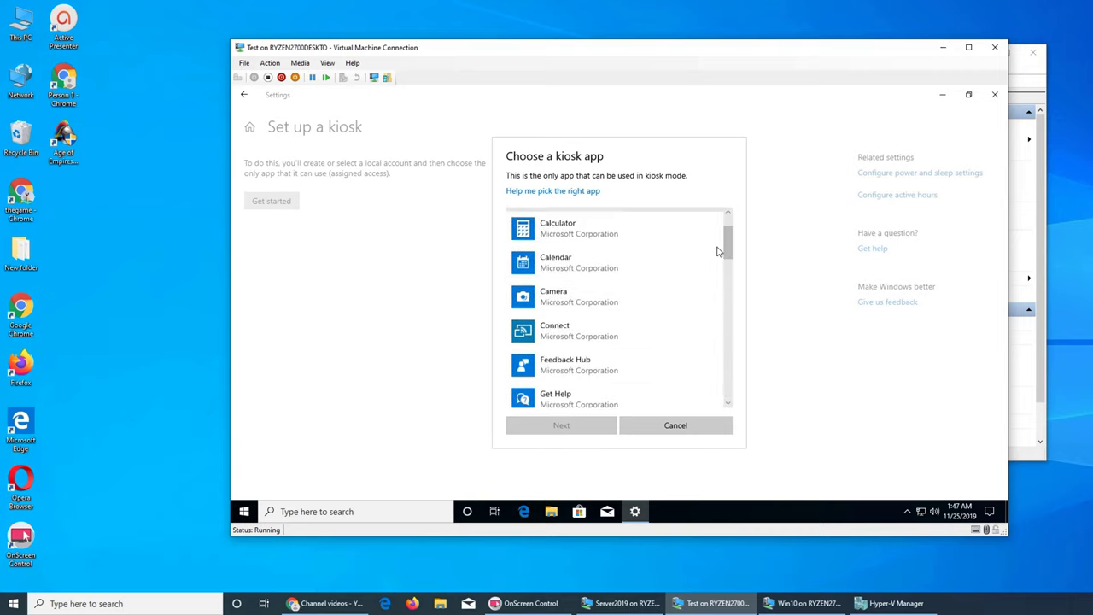
pyautogui.scroll(-7, 717, 251)
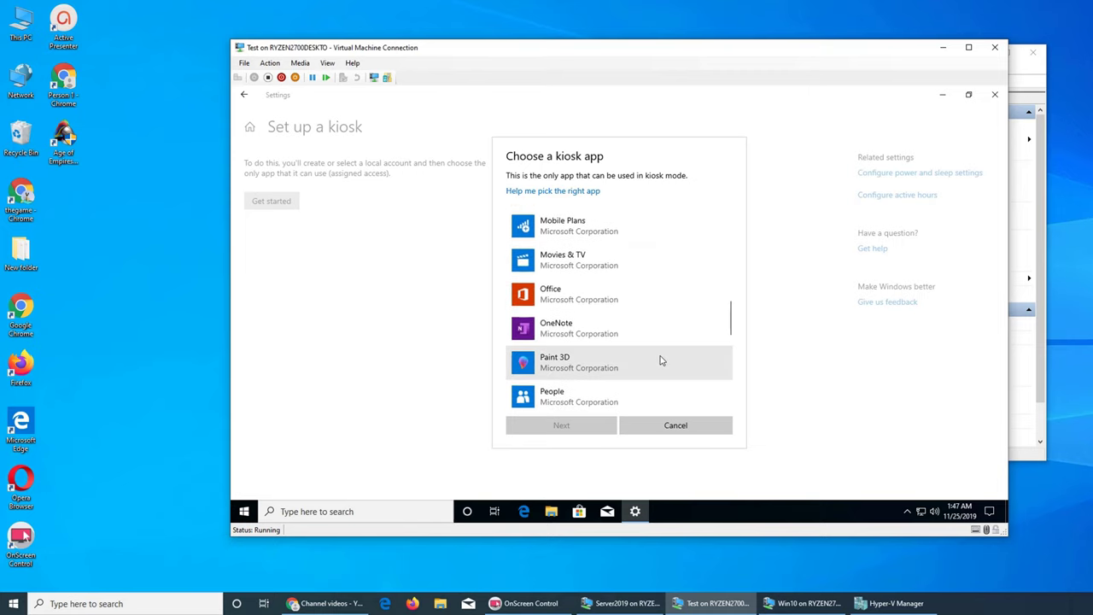
pyautogui.scroll(-8, 660, 360)
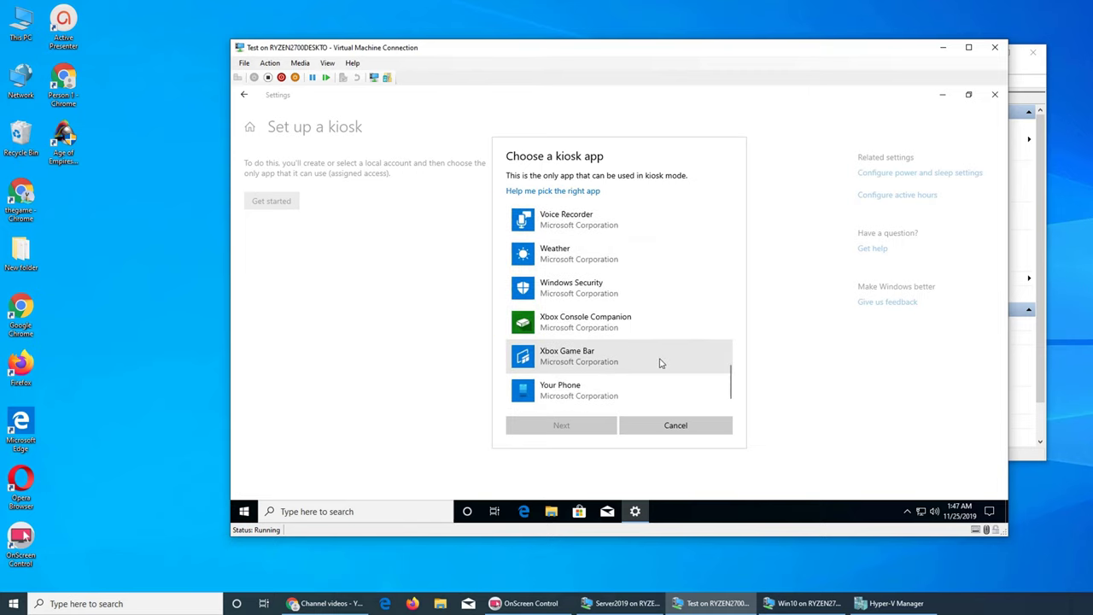
pyautogui.scroll(8, 649, 386)
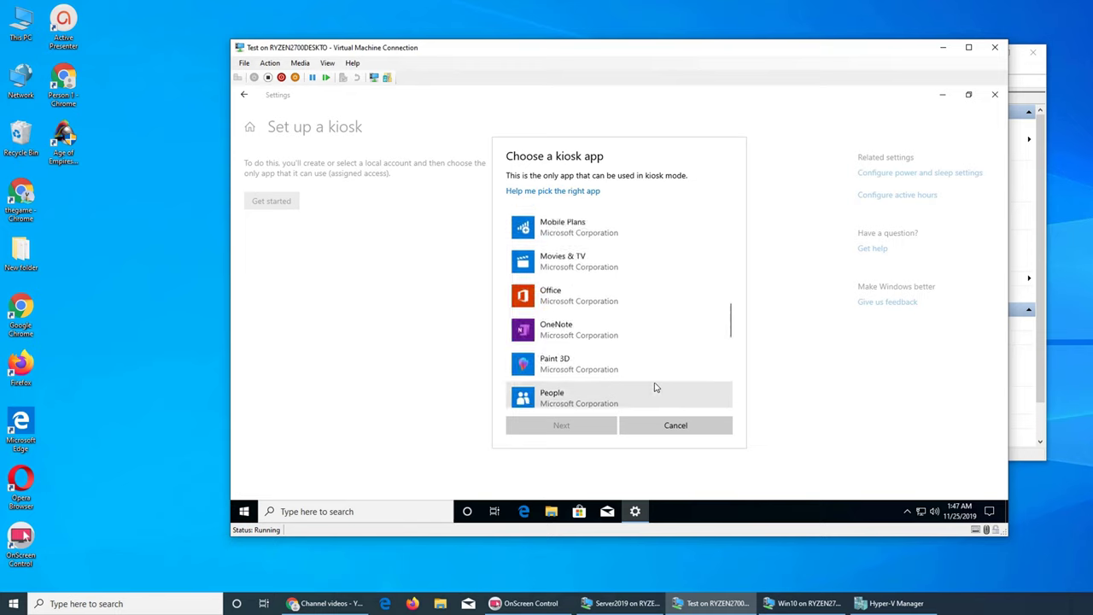
pyautogui.scroll(8, 655, 384)
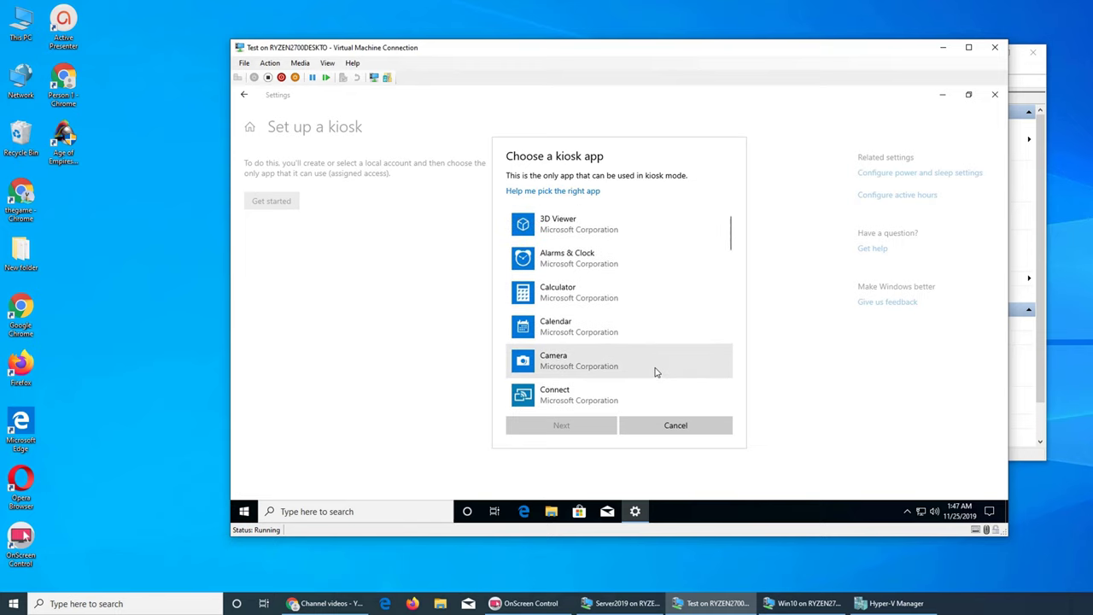
pyautogui.scroll(-4, 655, 372)
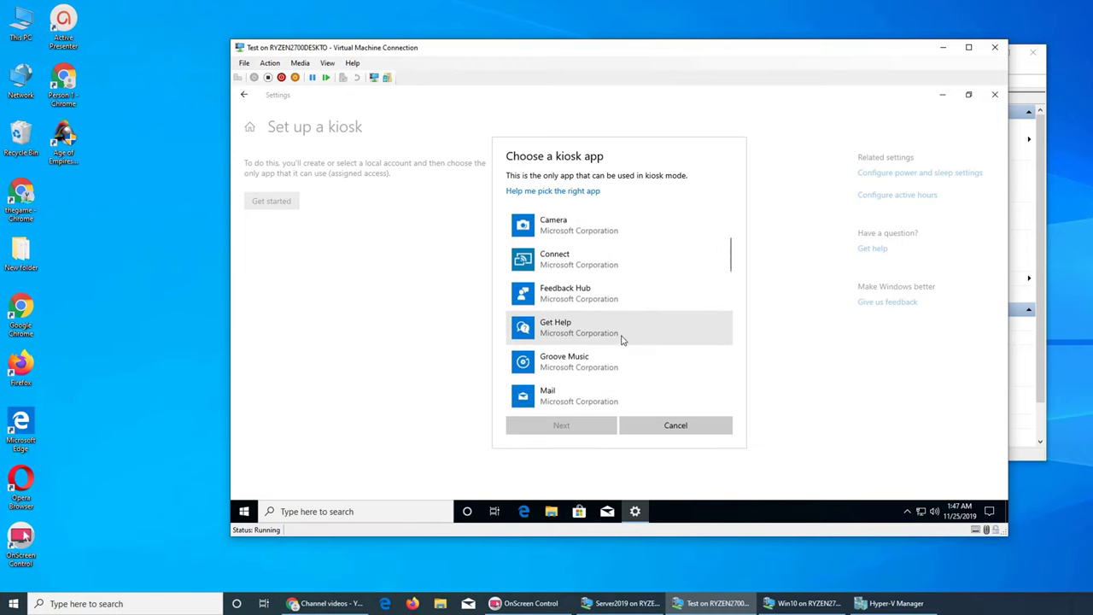
pyautogui.scroll(-4, 622, 340)
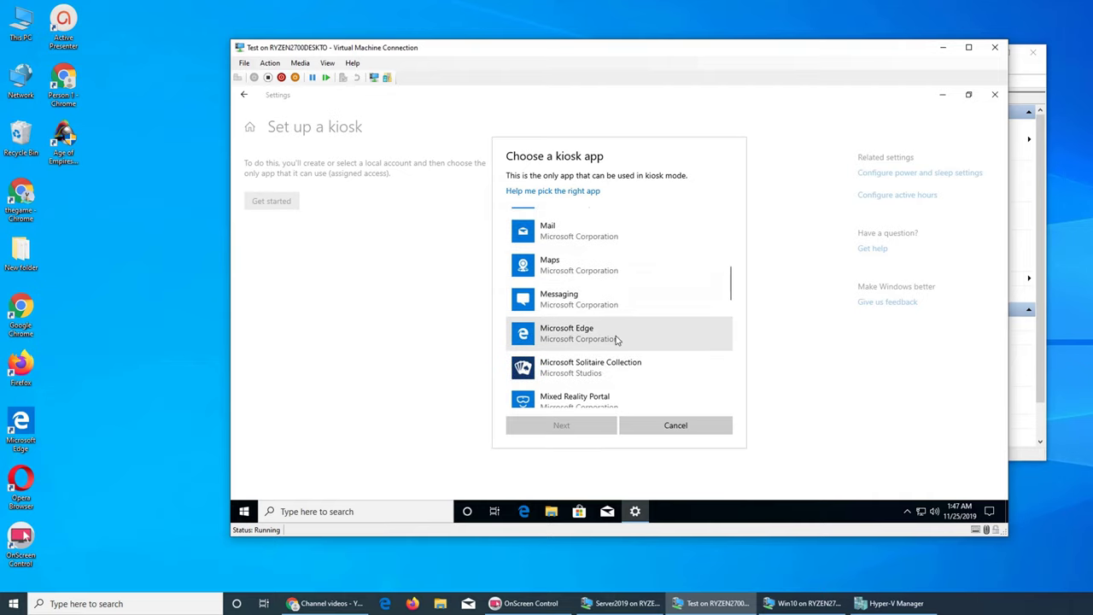
pyautogui.click(617, 340)
pyautogui.click(581, 425)
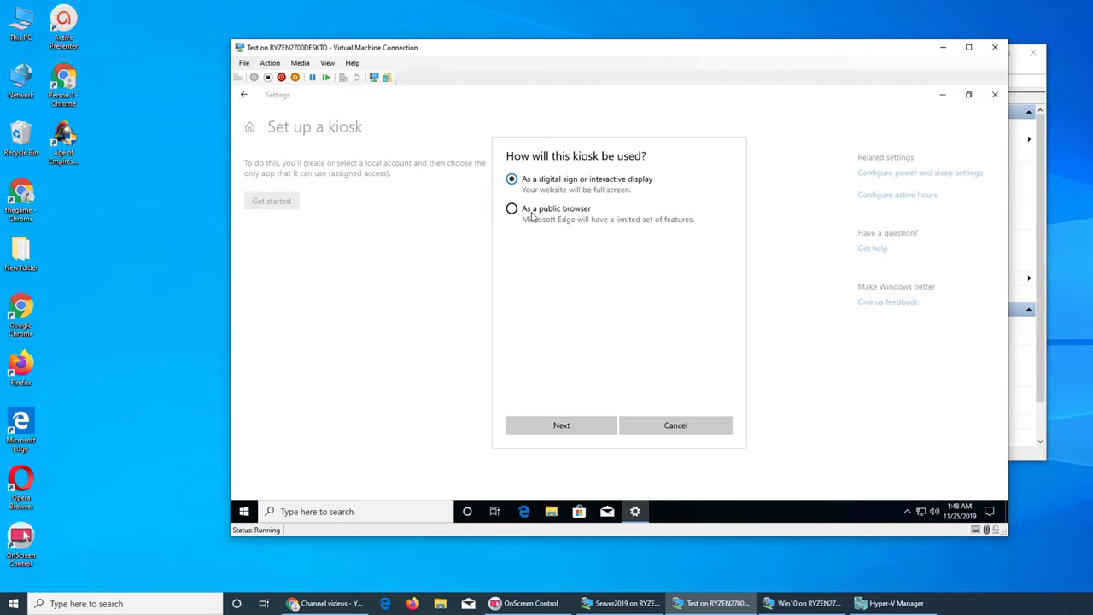
pyautogui.click(512, 420)
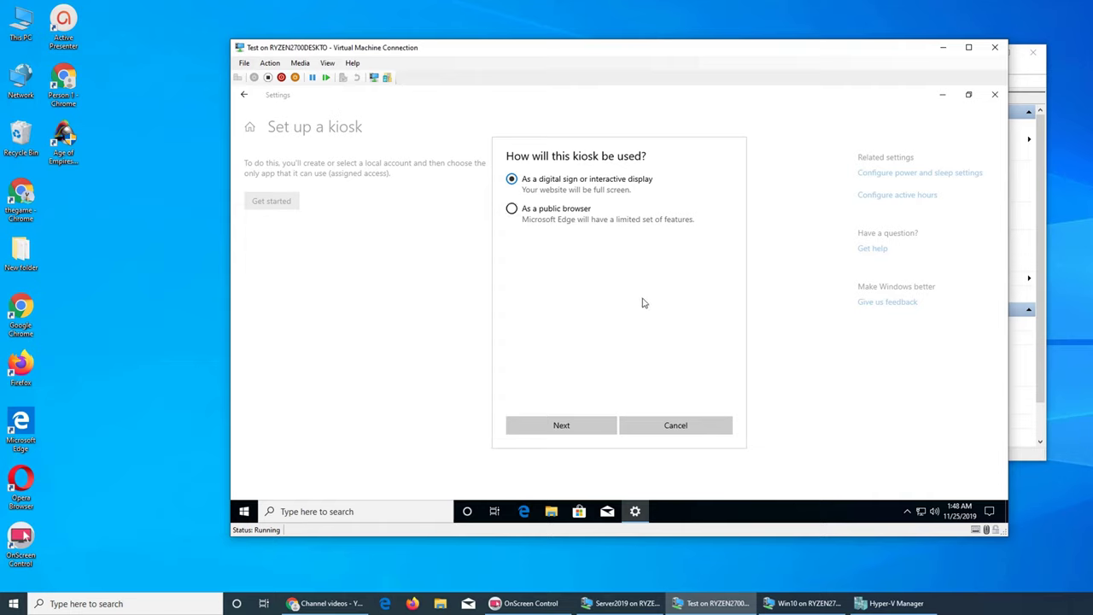
pyautogui.click(573, 426)
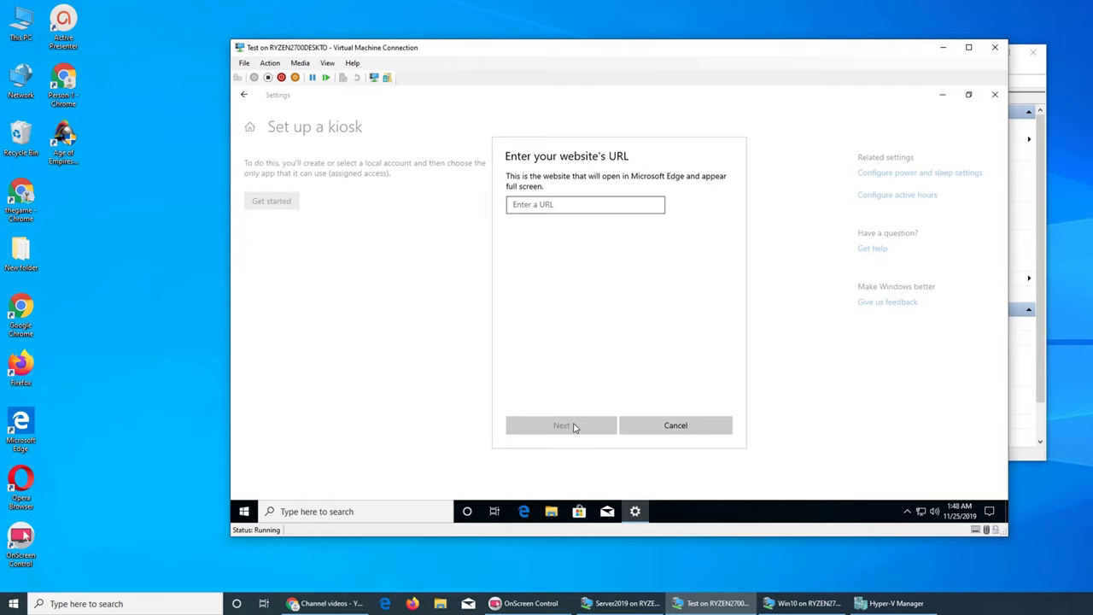
pyautogui.click(555, 205)
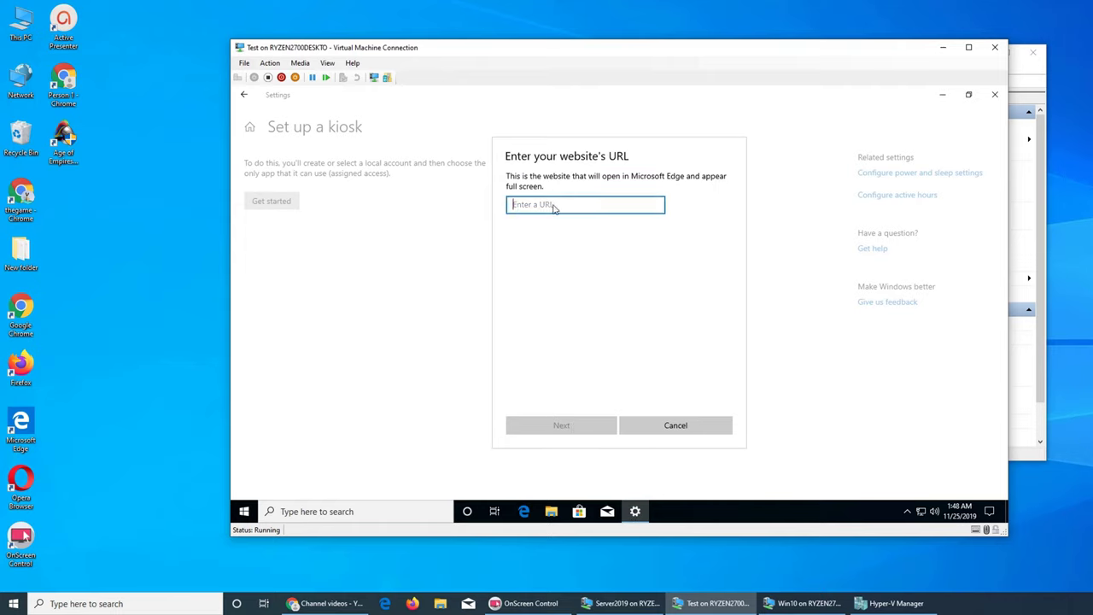
pyautogui.write('www.yahoo.com')
pyautogui.click(588, 428)
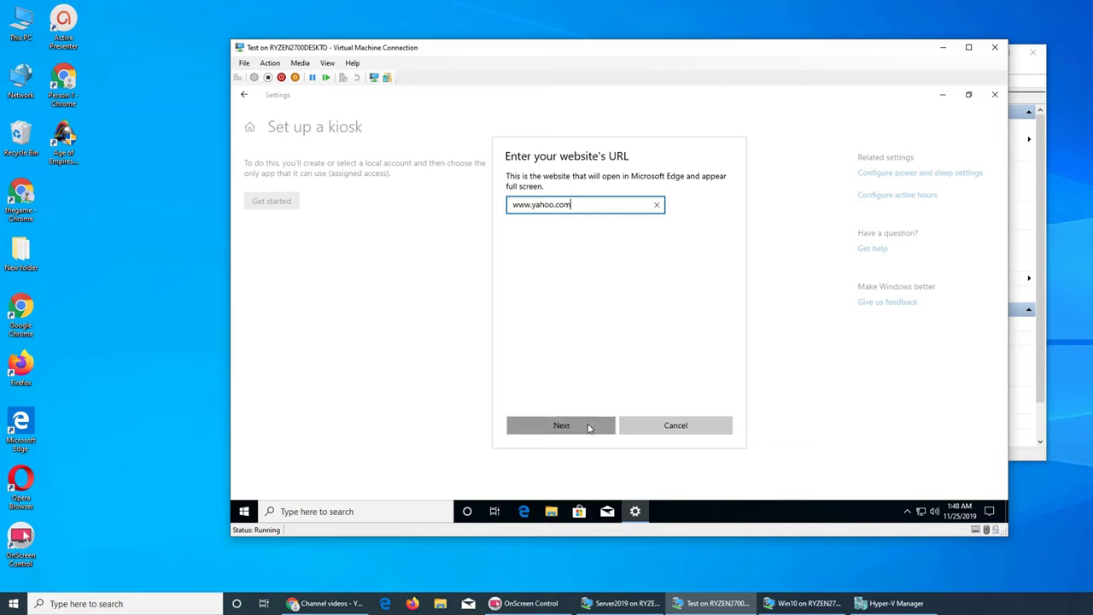
pyautogui.click(559, 438)
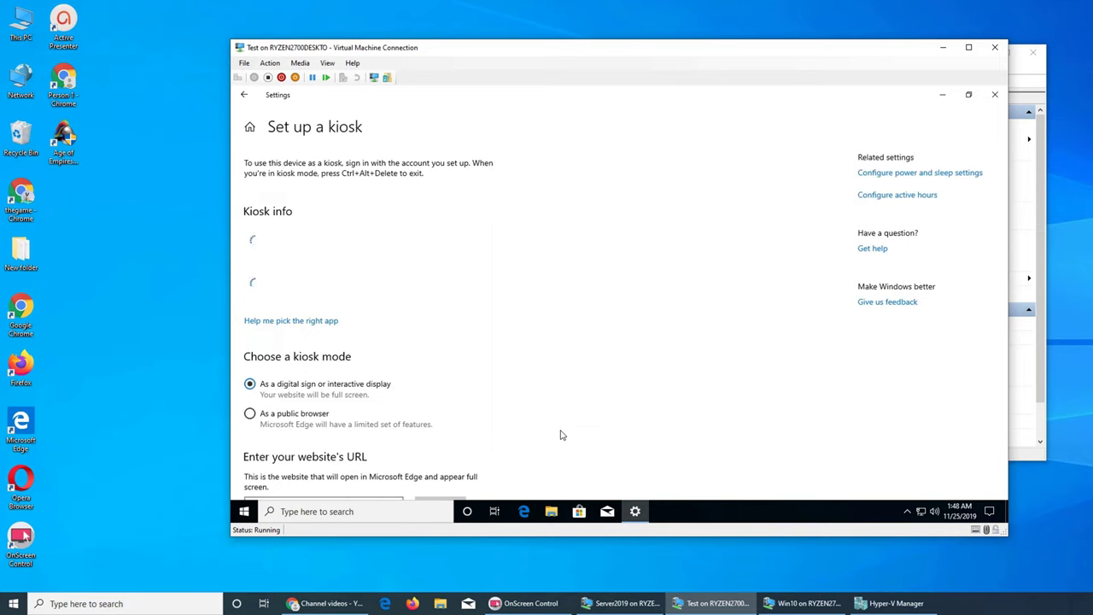
pyautogui.click(994, 96)
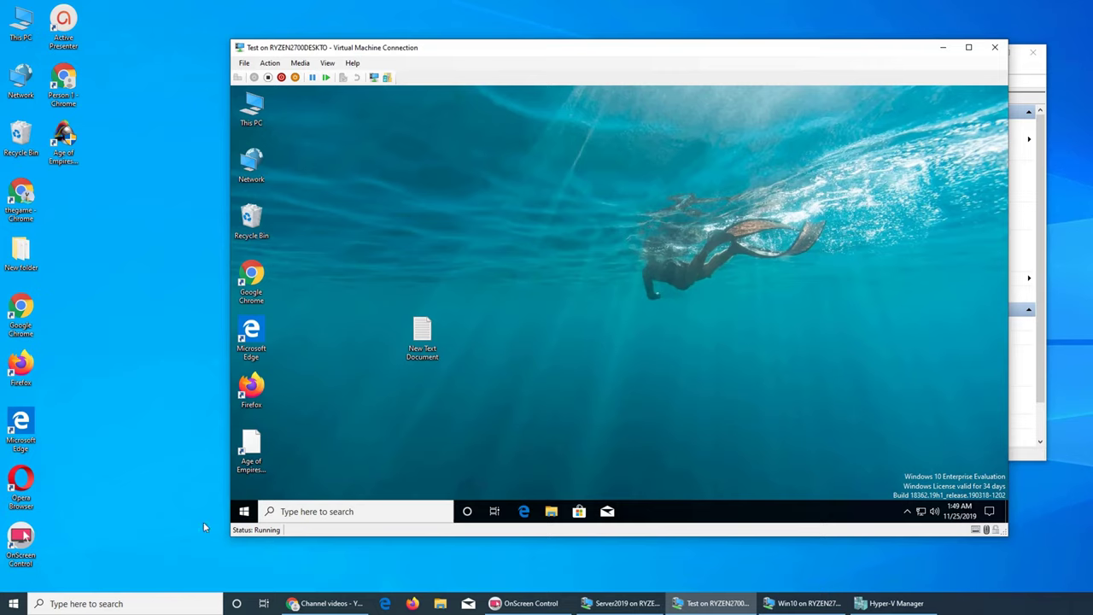
# Step: Sign out of the current account in the virtual machine
pyautogui.rightClick(244, 511)
pyautogui.moveTo(389, 475)
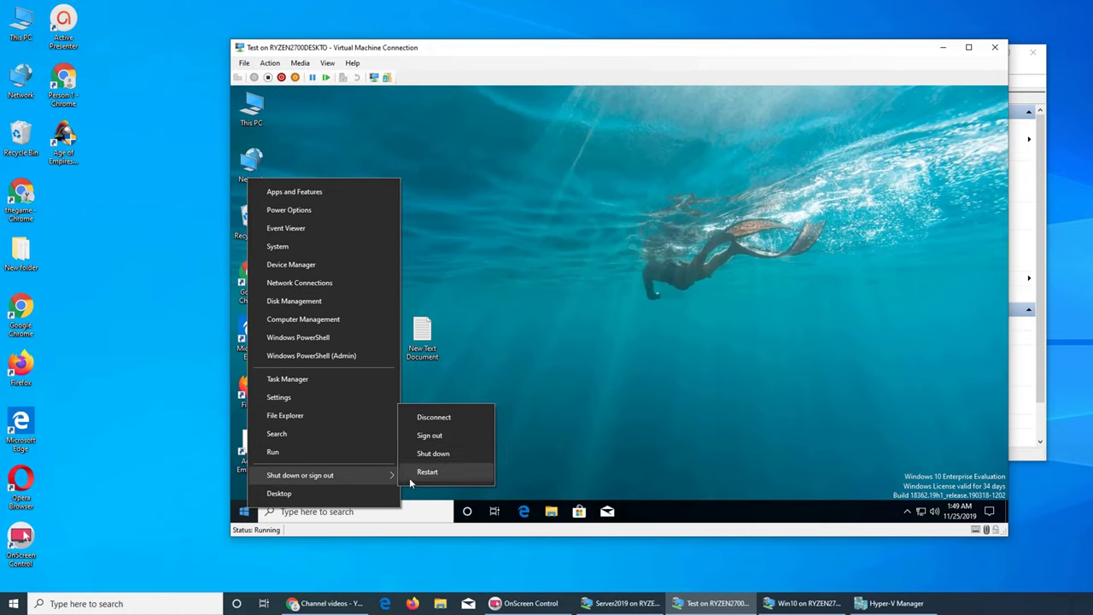
pyautogui.click(426, 435)
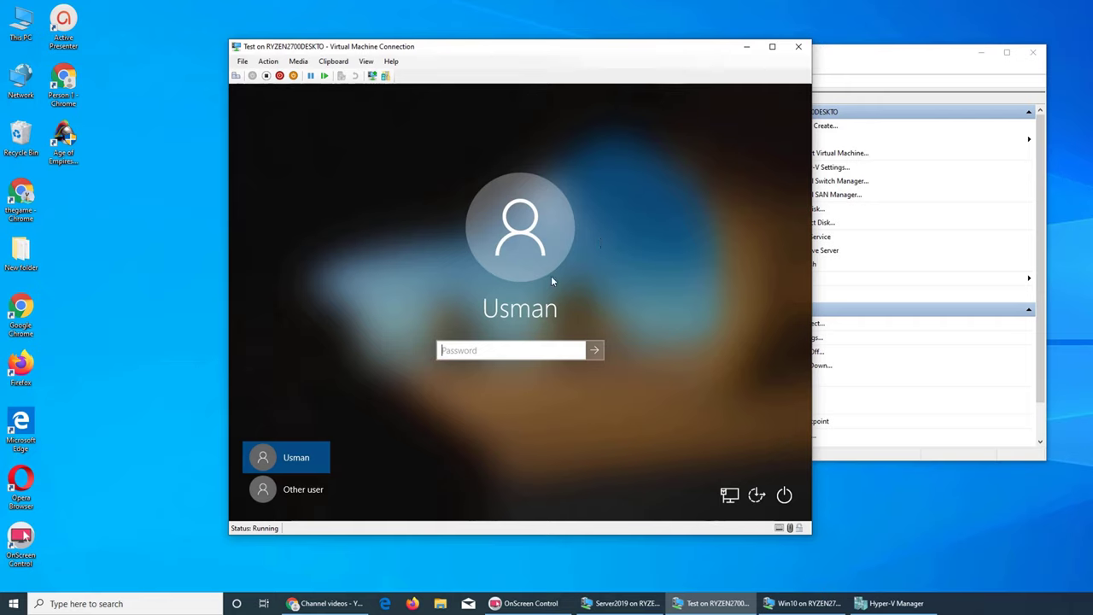
# Step: Try to sign in as another user with the local user name .\kiosk and no password
pyautogui.click(304, 490)
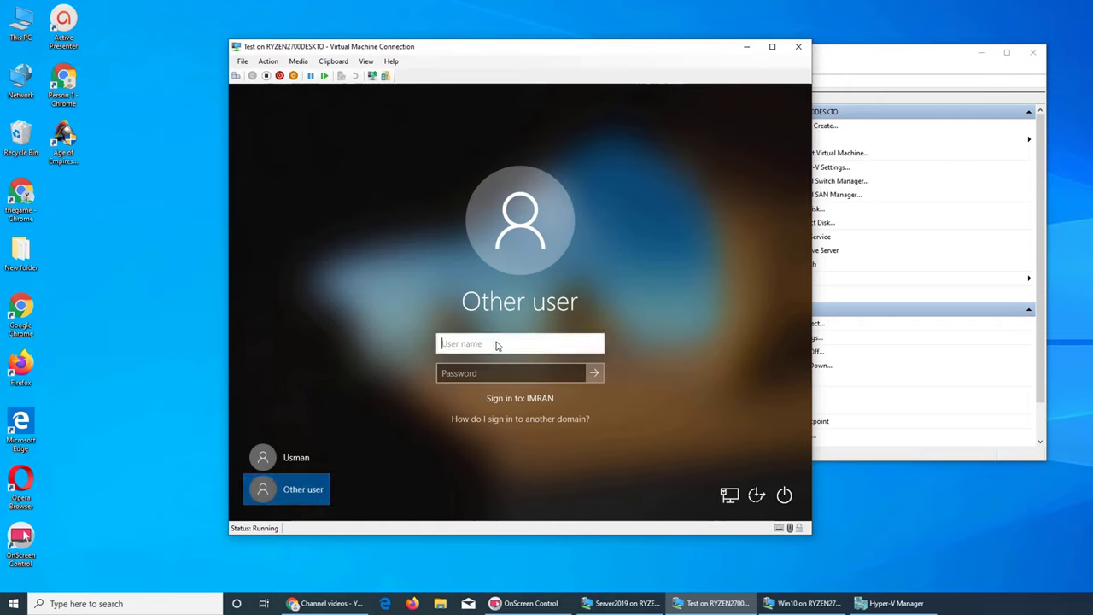
pyautogui.write('.\\kiosk')
pyautogui.click(595, 374)
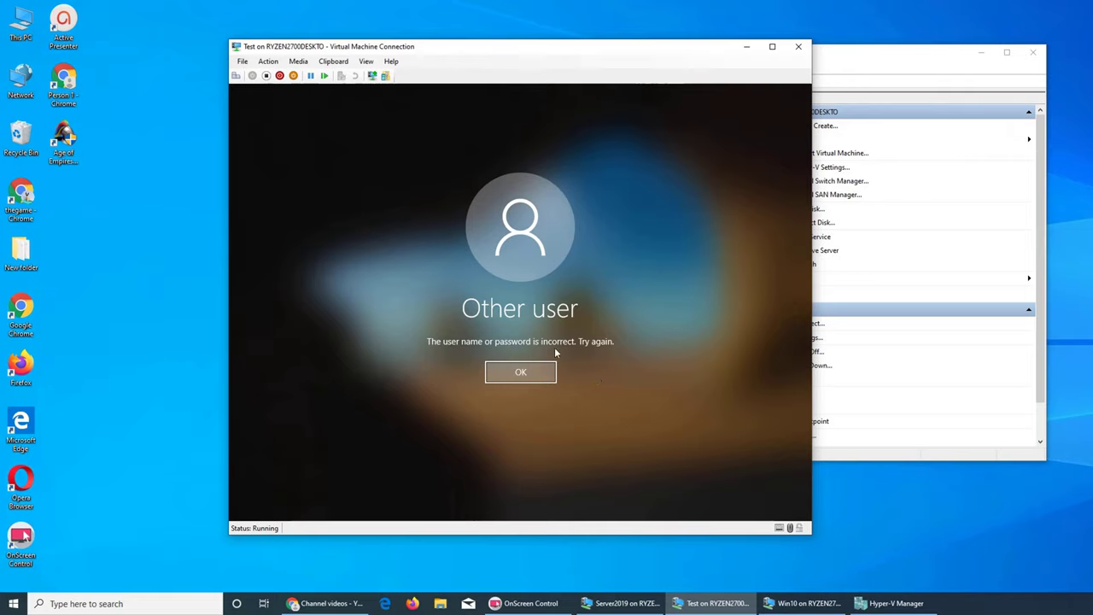
pyautogui.click(536, 374)
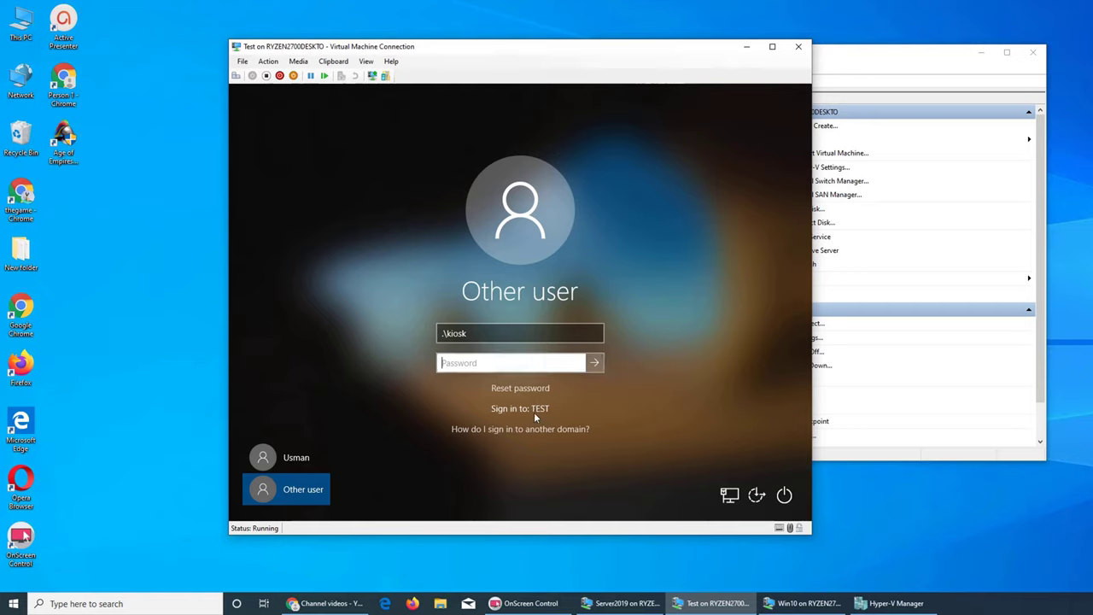
# Step: Sign back in to the original account by entering its account password
pyautogui.click(275, 464)
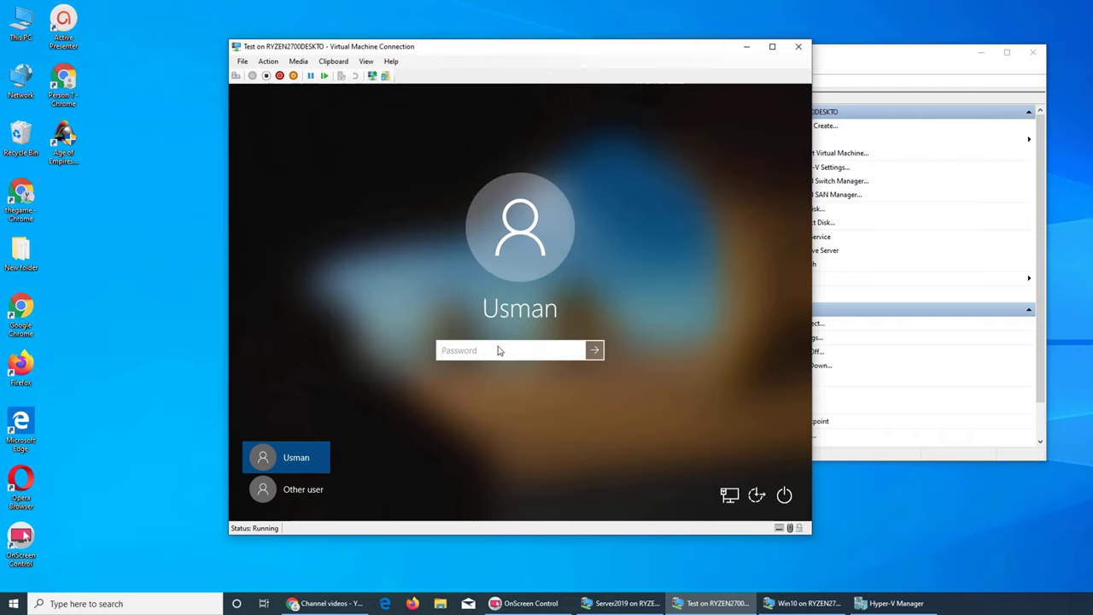
pyautogui.write('**********')
pyautogui.press('Return')
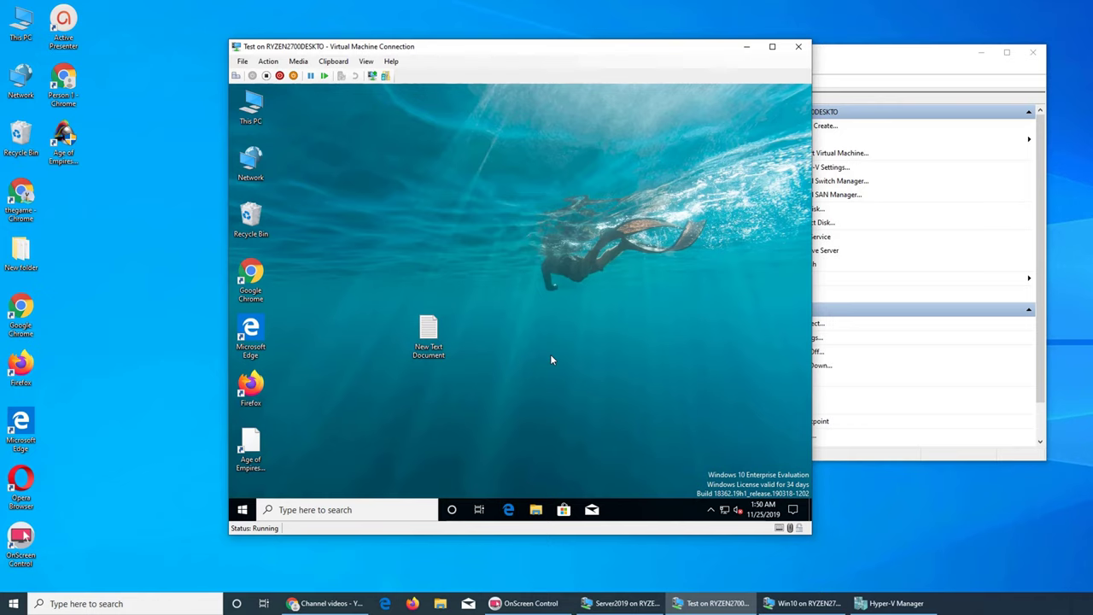
# Step: View the virtual machine's basic system information from the properties of This PC and close the window
pyautogui.rightClick(250, 117)
pyautogui.click(316, 255)
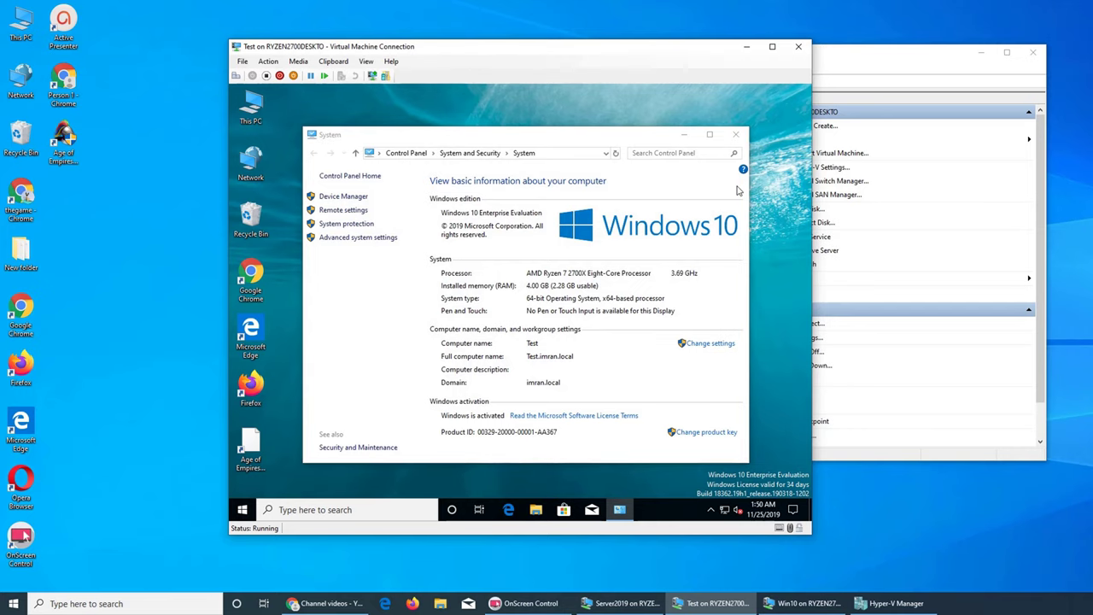
pyautogui.click(735, 134)
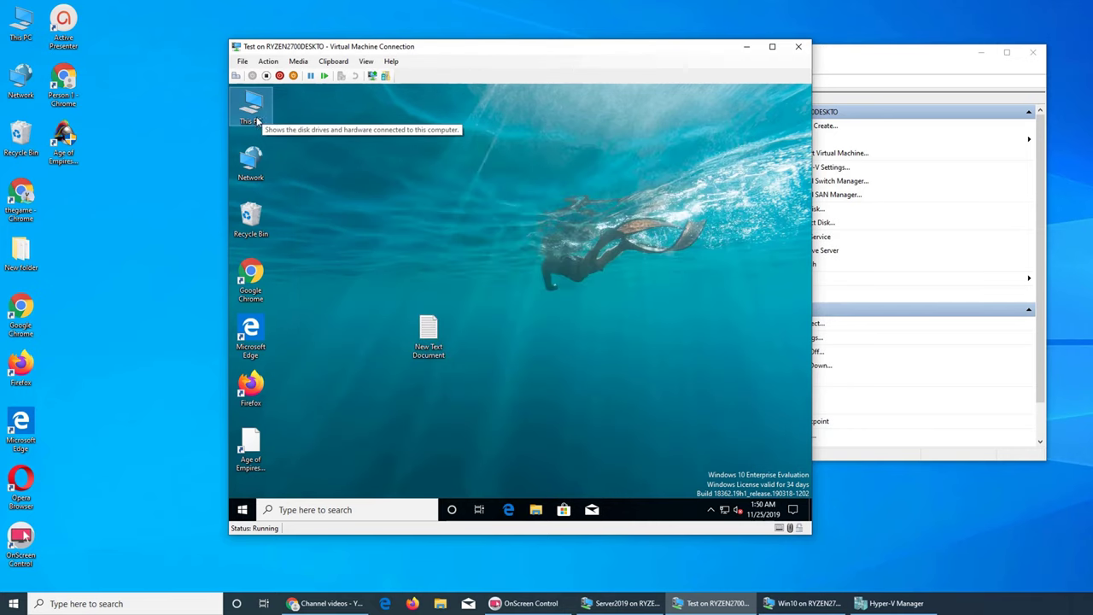
pyautogui.rightClick(247, 508)
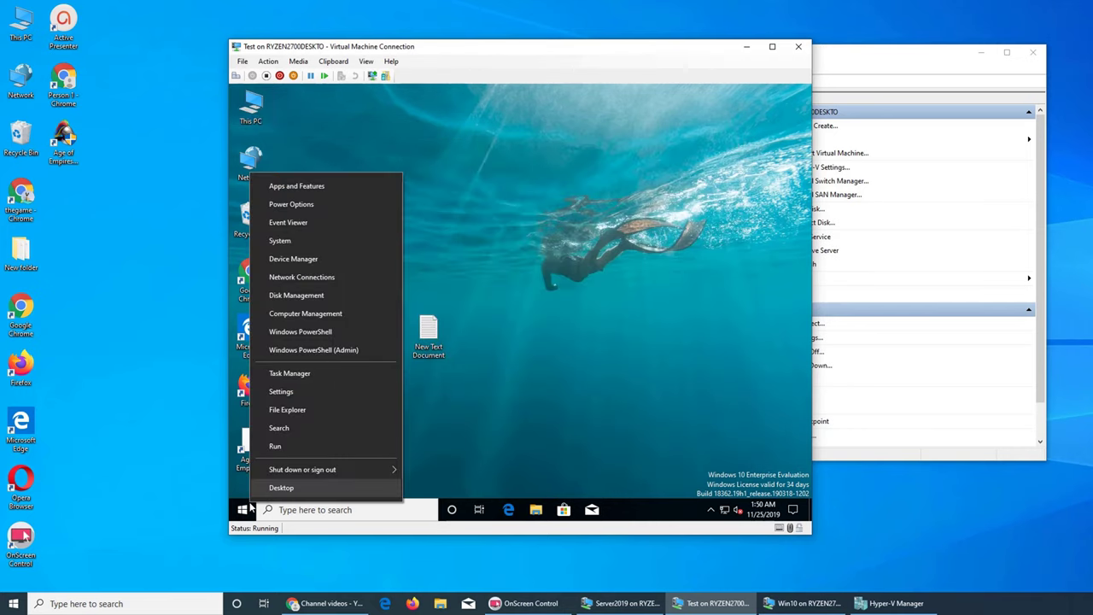
pyautogui.click(284, 390)
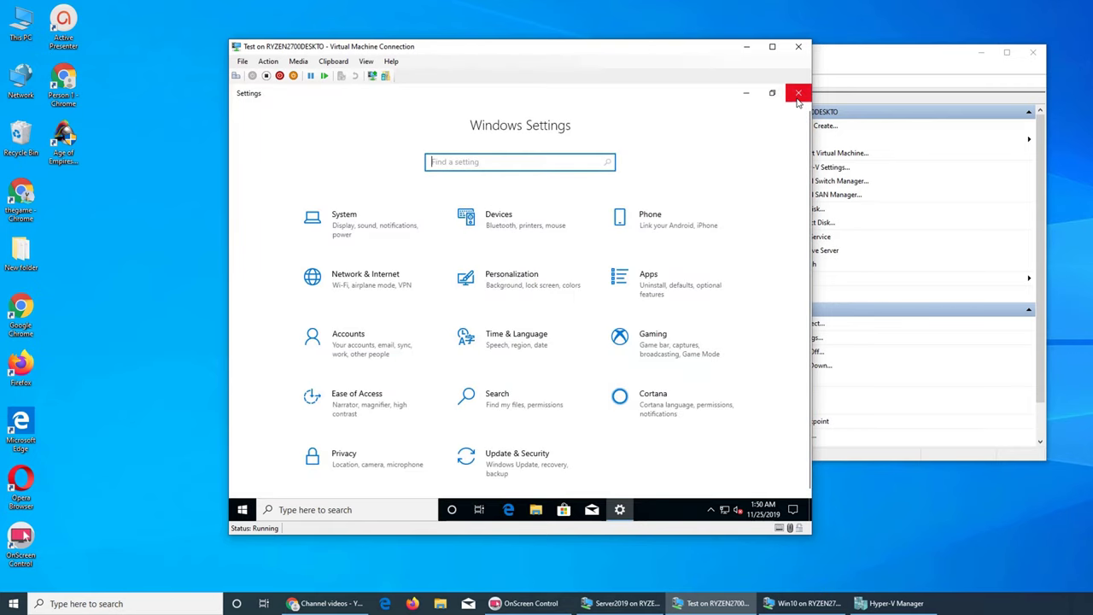
pyautogui.click(798, 94)
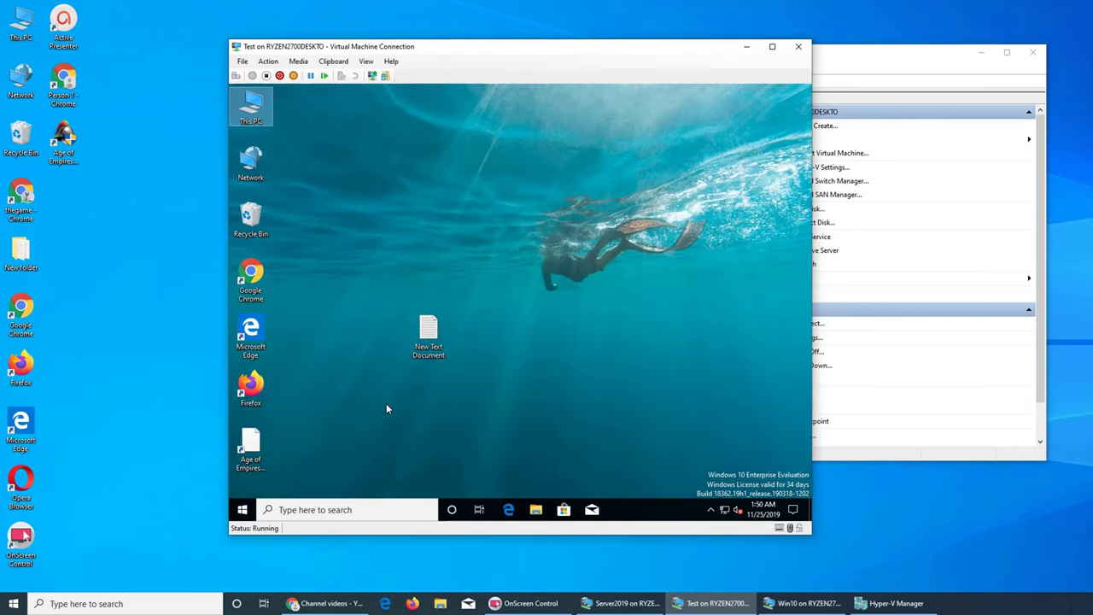
# Step: Review the About page of the virtual machine's system settings and its linked System info window, and close both
pyautogui.rightClick(243, 510)
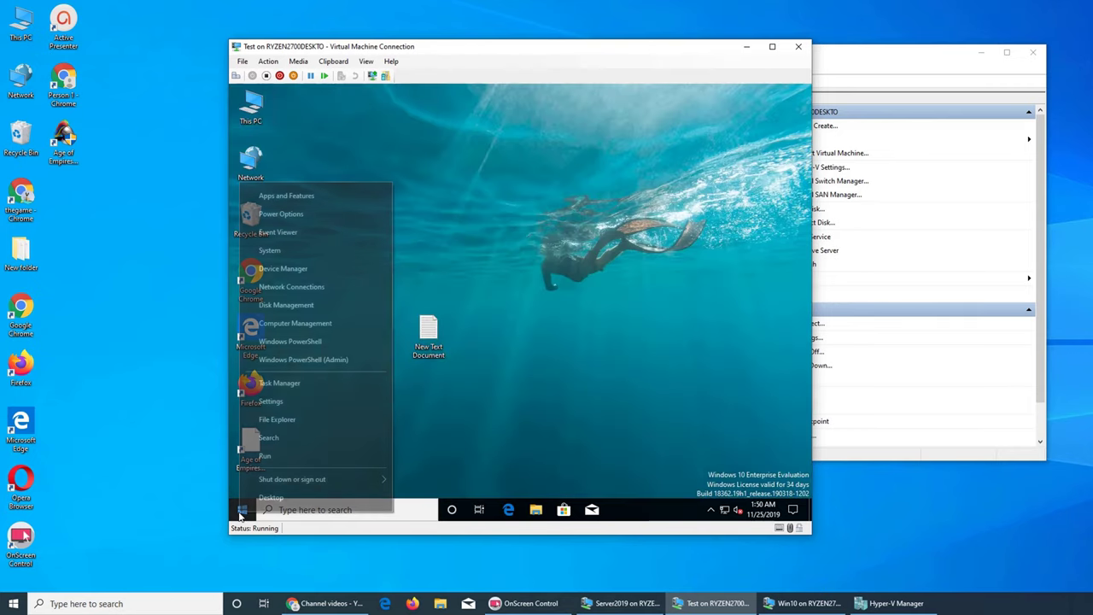
pyautogui.click(272, 252)
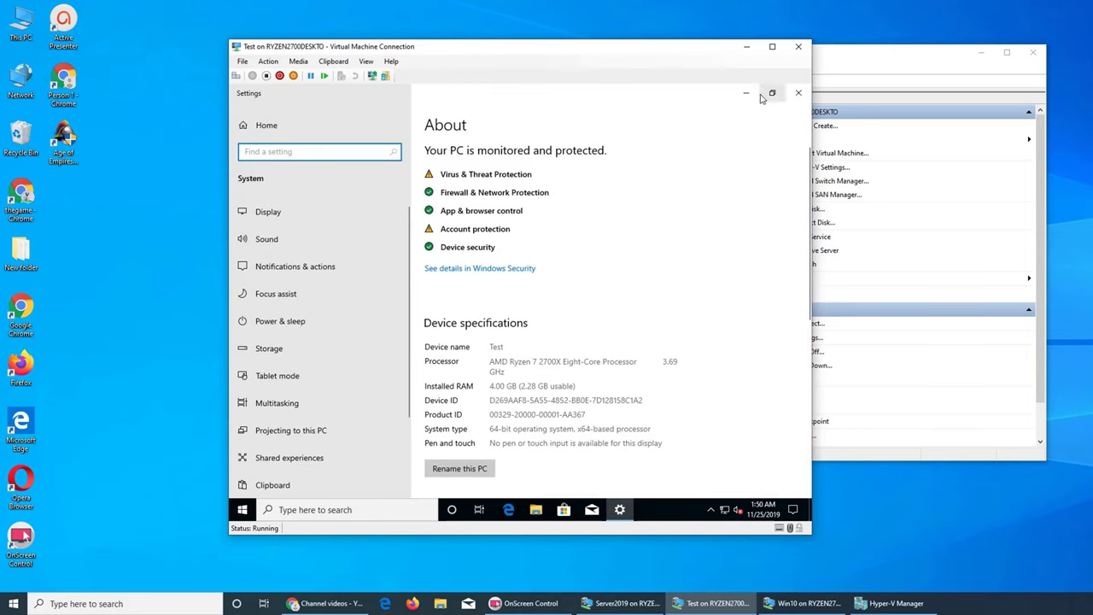
pyautogui.scroll(-3, 643, 325)
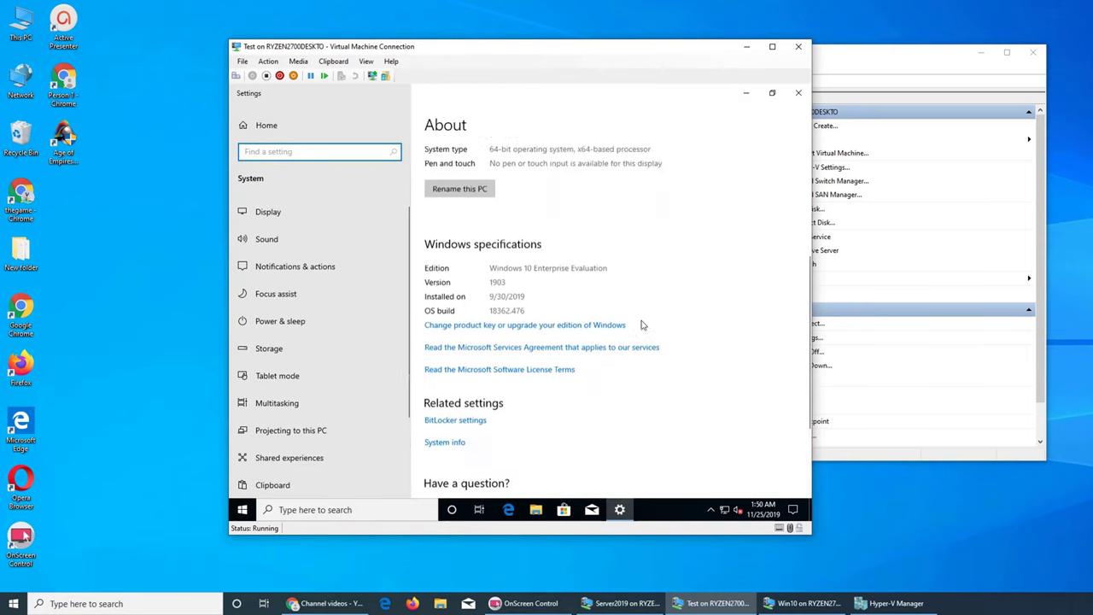
pyautogui.scroll(-1, 658, 327)
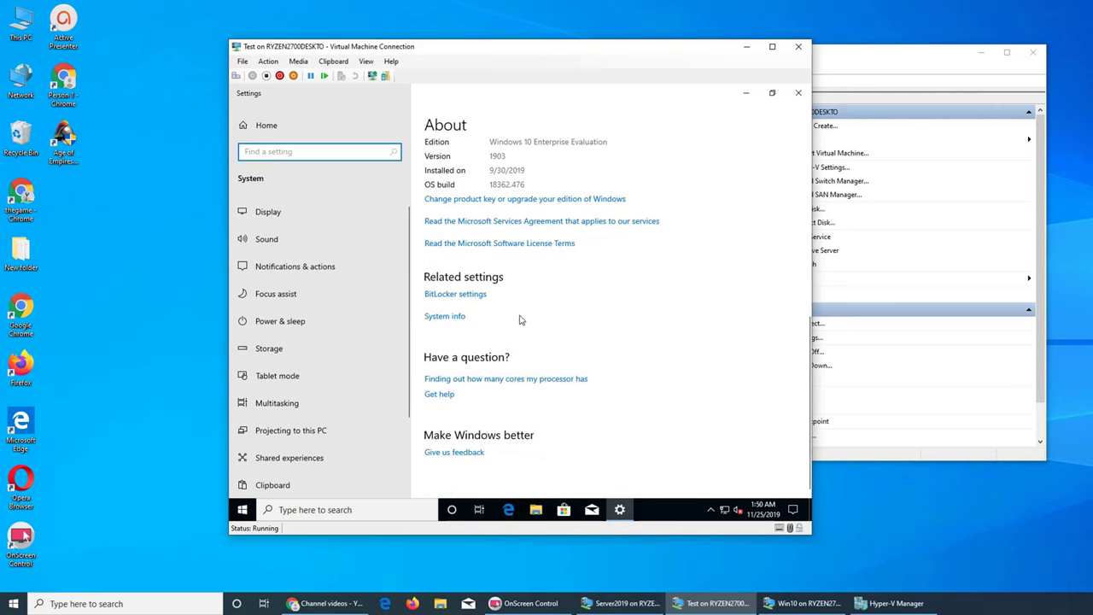
pyautogui.click(462, 317)
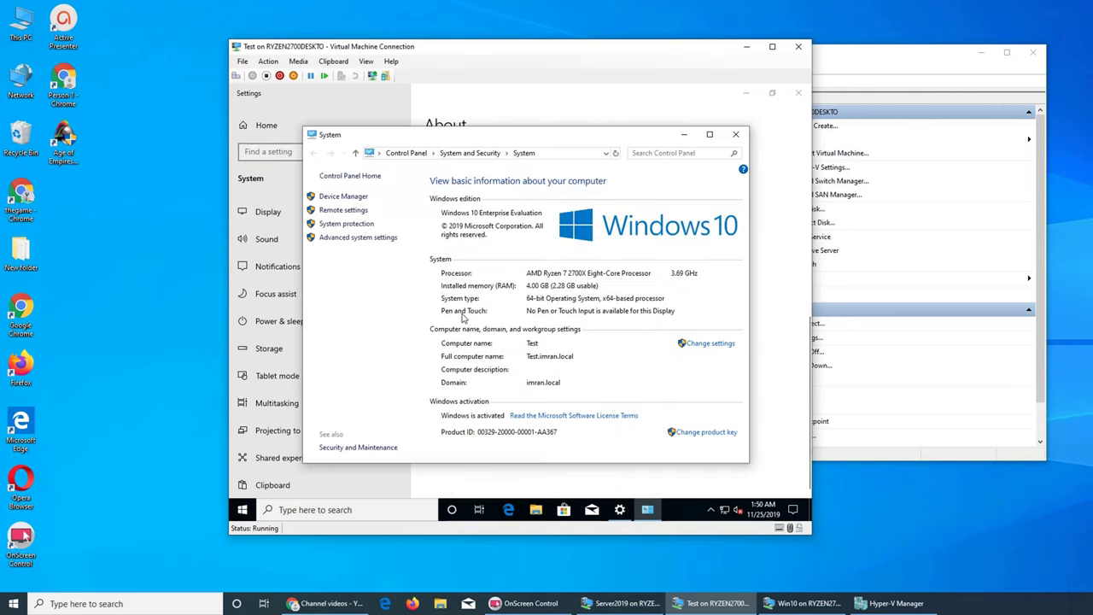
pyautogui.click(735, 134)
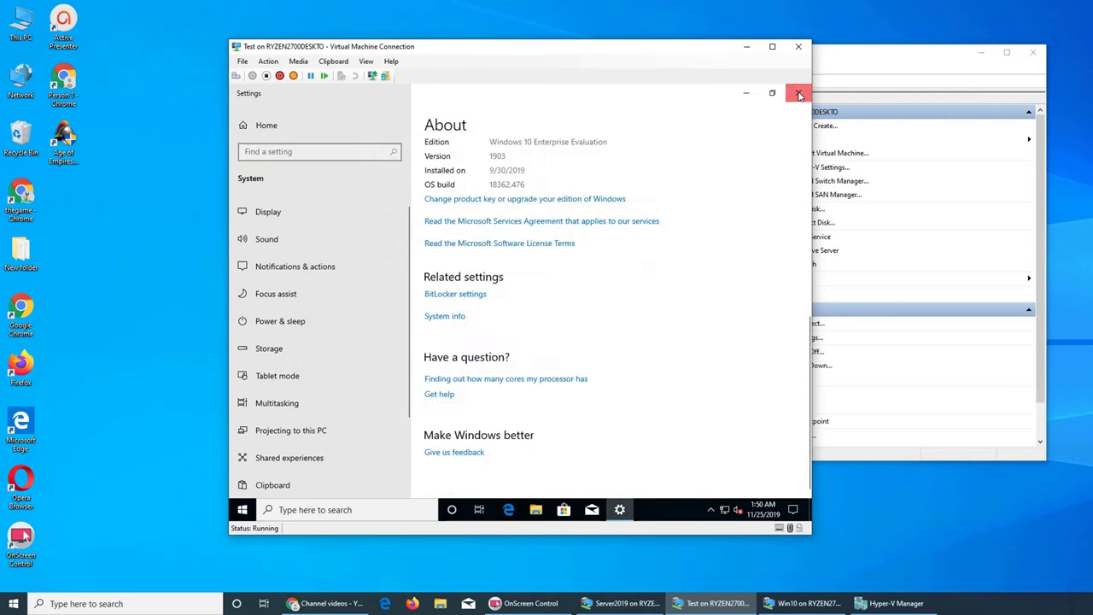
pyautogui.click(798, 94)
# Step: Open the System info window from the About page of the virtual machine's system settings
pyautogui.rightClick(243, 509)
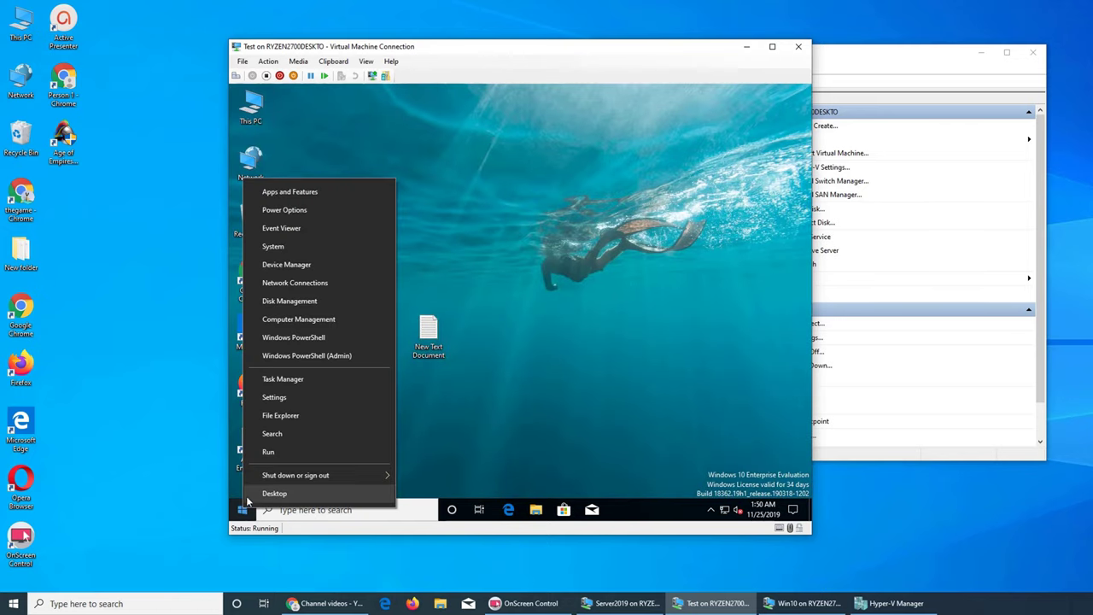
pyautogui.click(274, 397)
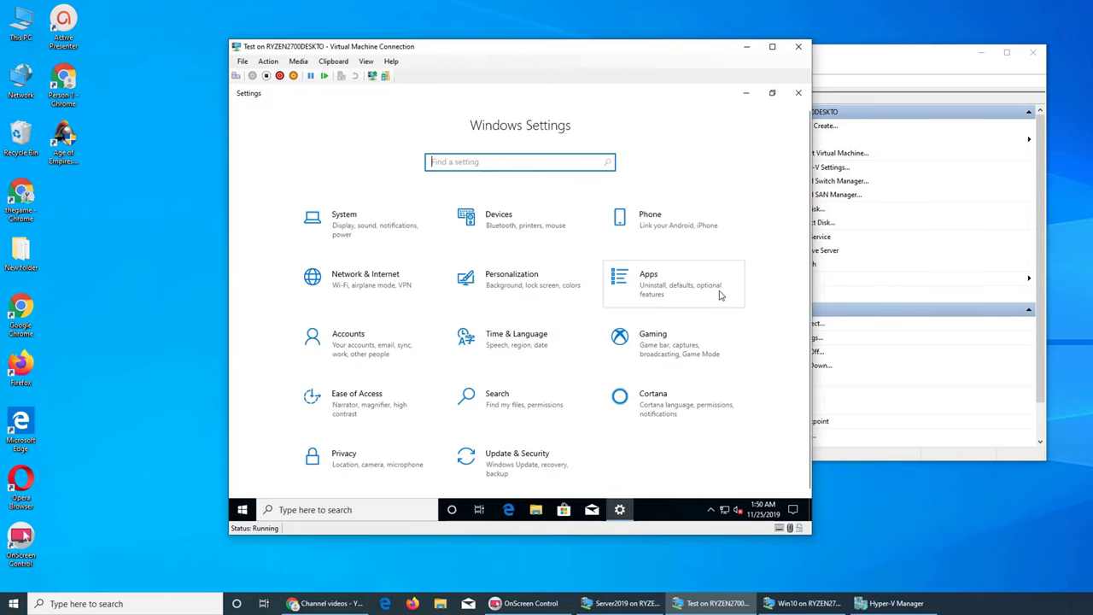
pyautogui.click(346, 229)
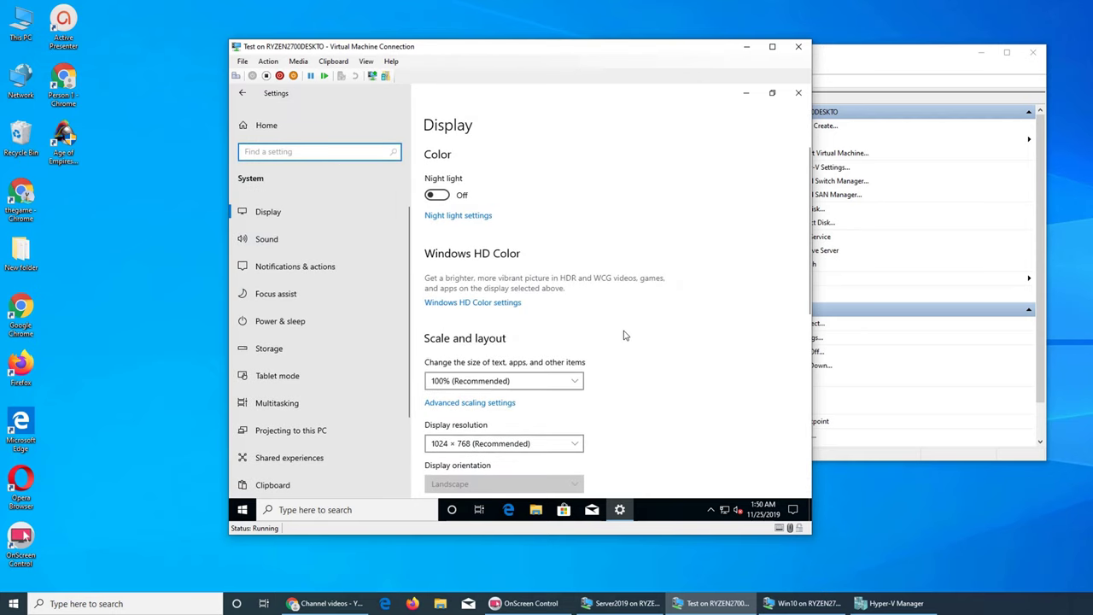
pyautogui.scroll(-3, 623, 336)
pyautogui.scroll(-2, 513, 431)
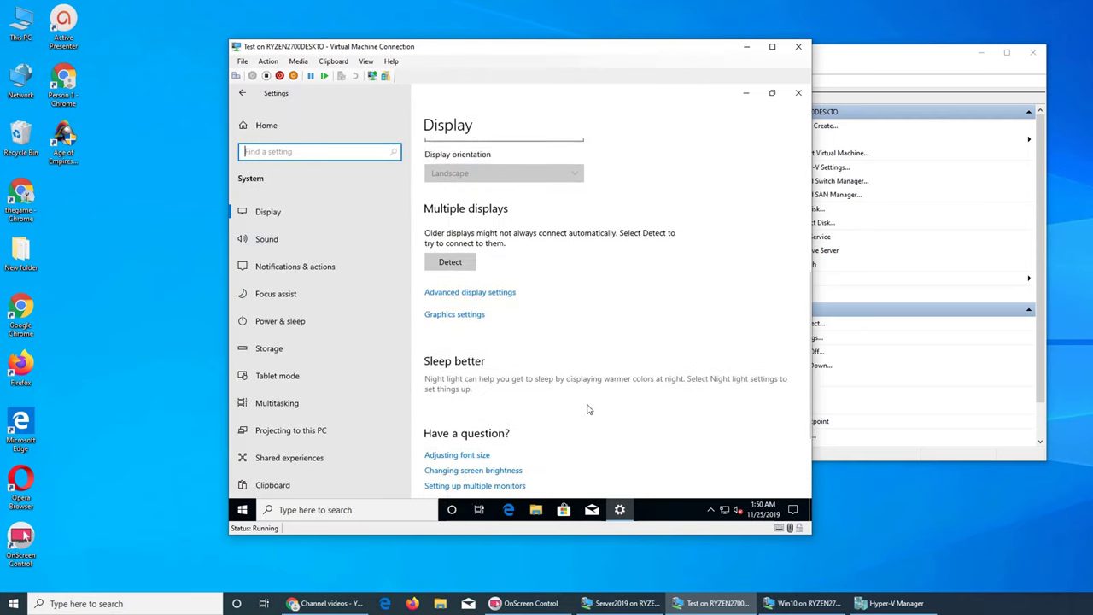
pyautogui.scroll(-3, 589, 408)
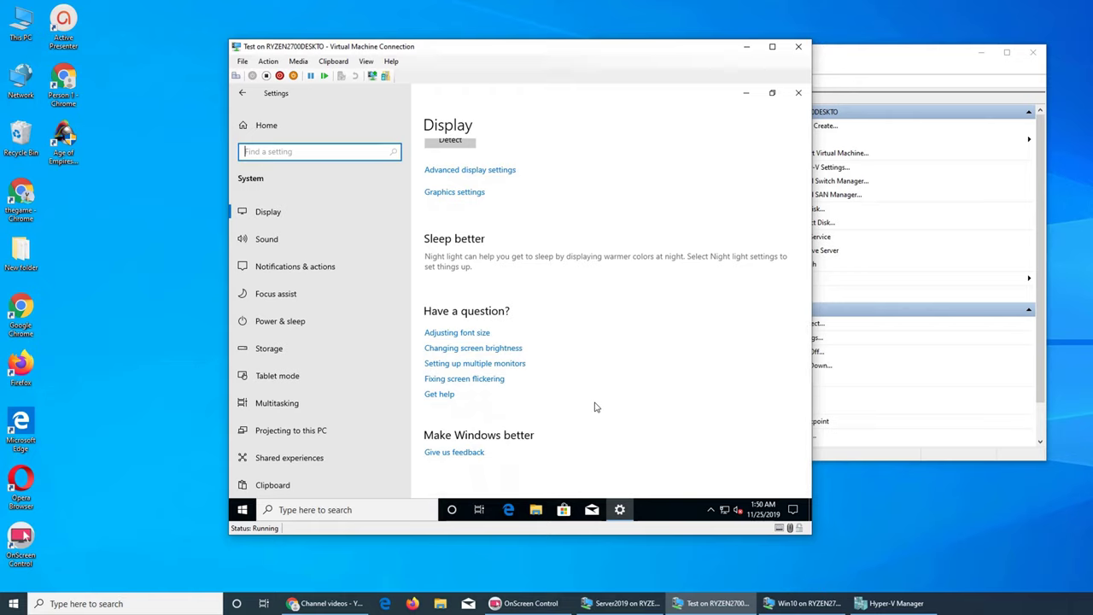
pyautogui.scroll(5, 596, 407)
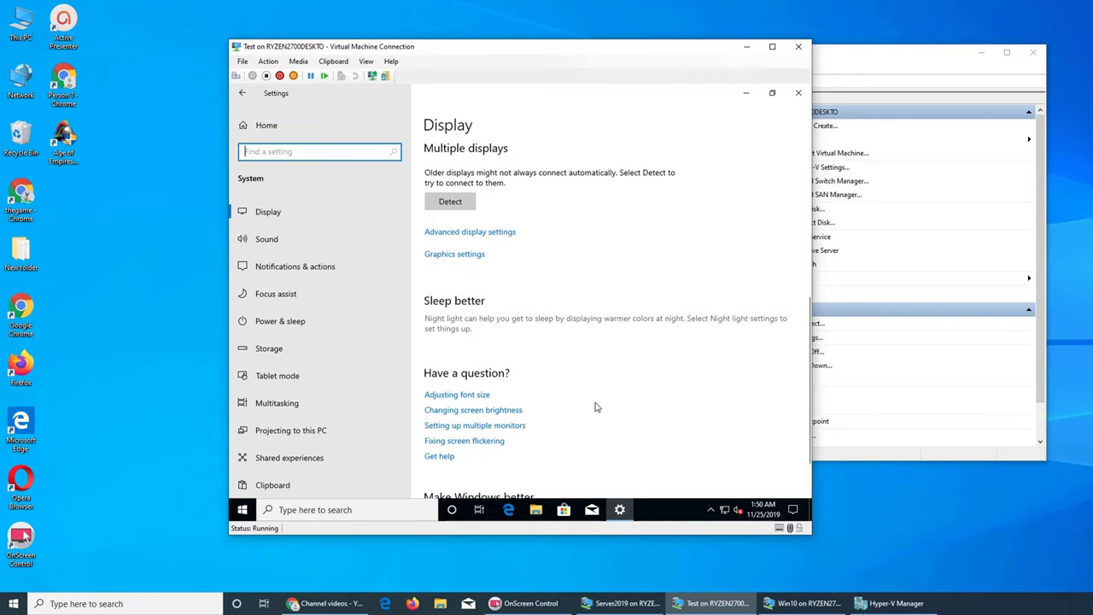
pyautogui.scroll(3, 578, 443)
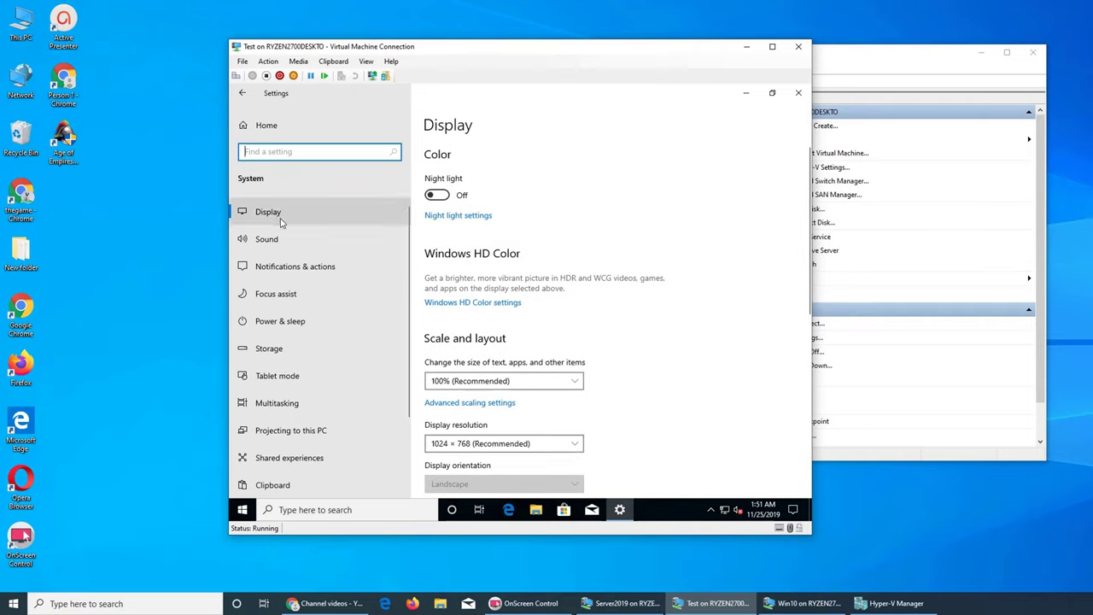
pyautogui.scroll(-3, 321, 272)
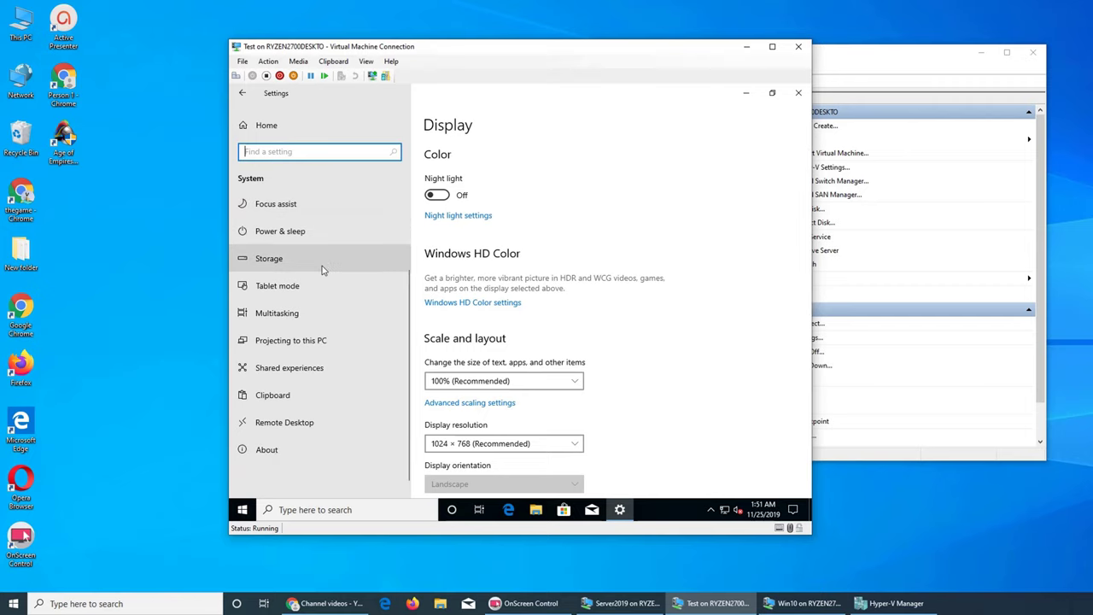
pyautogui.click(301, 456)
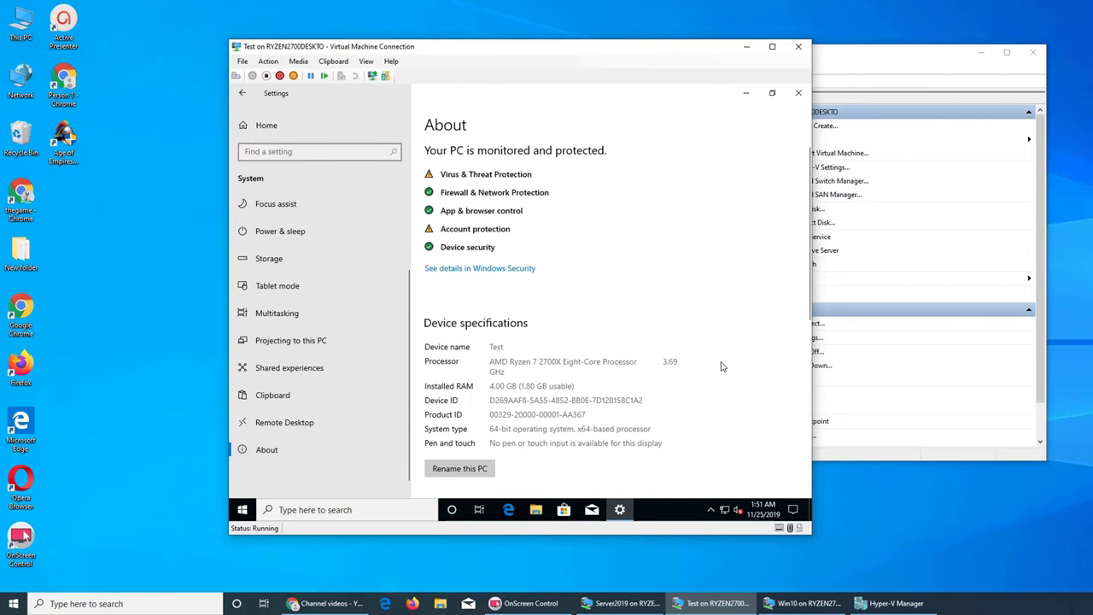
pyautogui.scroll(-5, 721, 366)
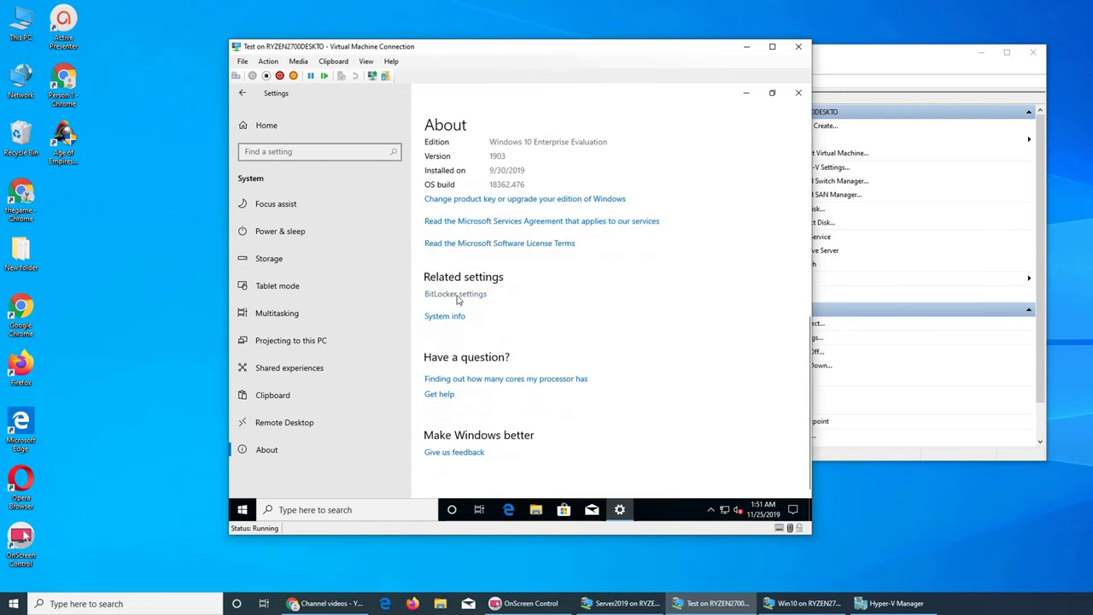
pyautogui.click(458, 317)
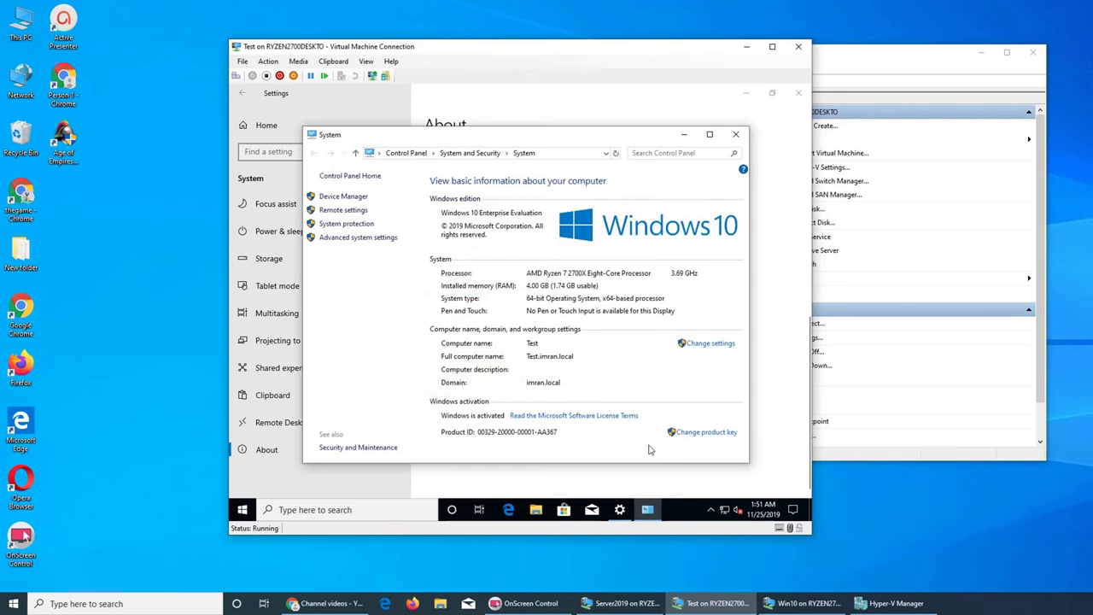
# Step: Change the computer's membership from the domain to a workgroup named WORKGROUP and accept leaving the domain
pyautogui.click(696, 346)
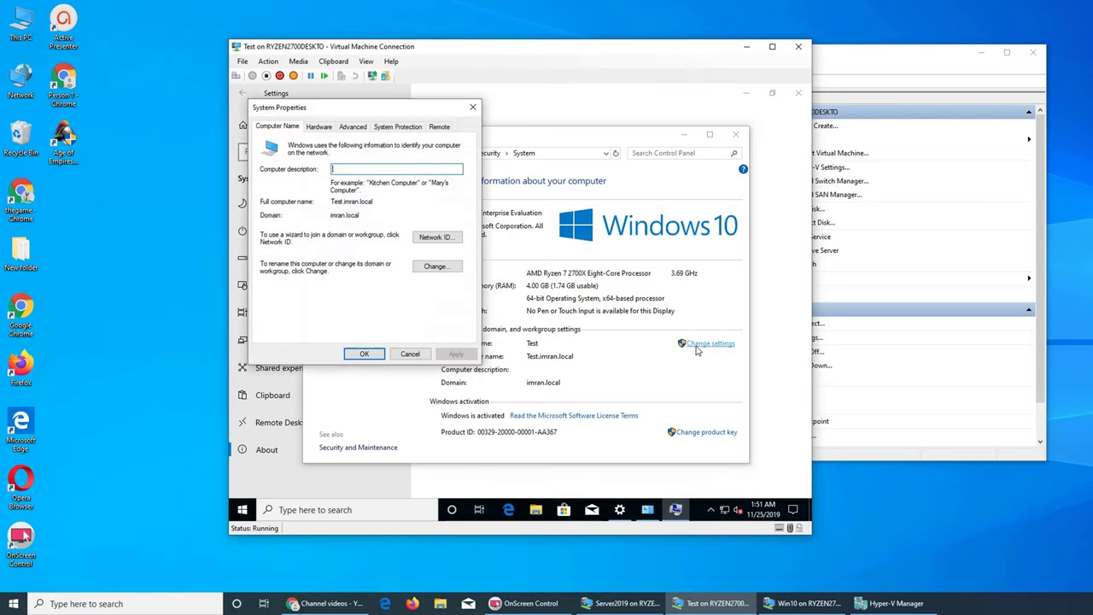
pyautogui.click(437, 271)
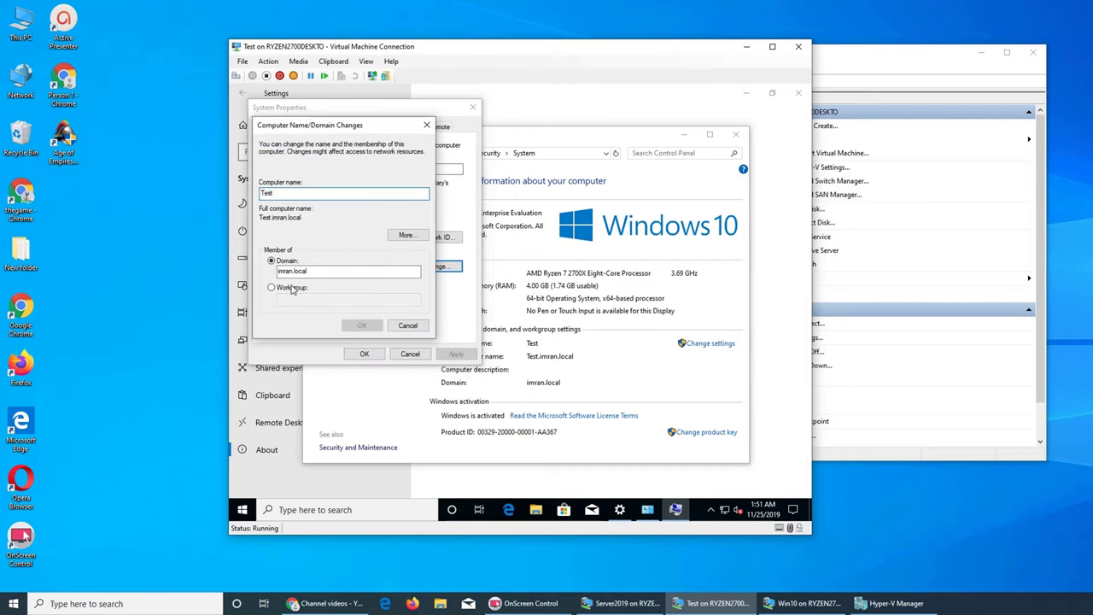
pyautogui.click(295, 289)
pyautogui.click(306, 303)
pyautogui.write('WORKGROUP')
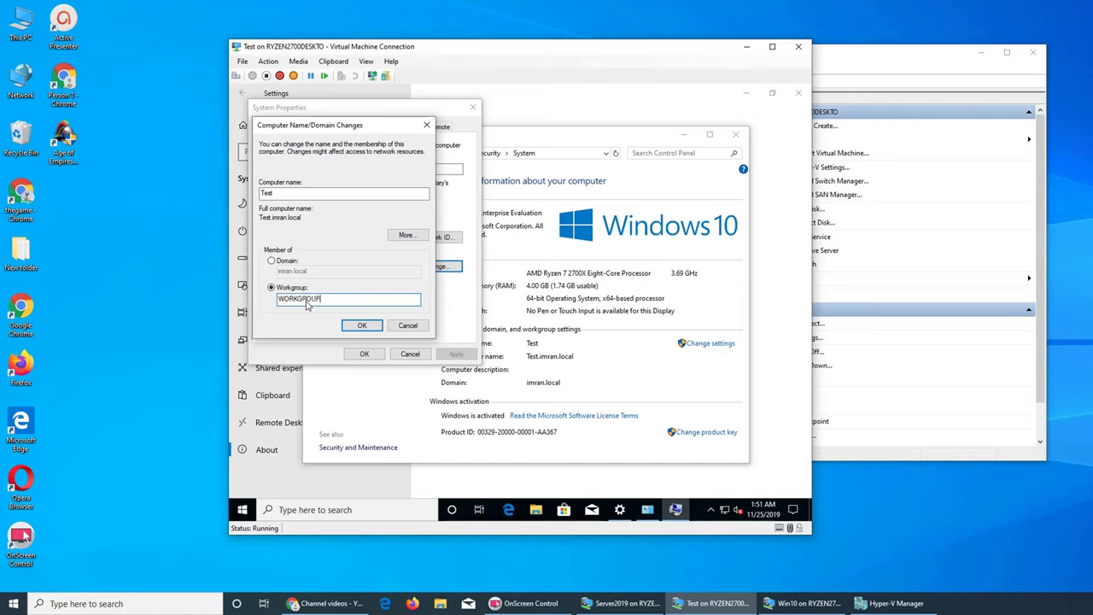
pyautogui.click(362, 325)
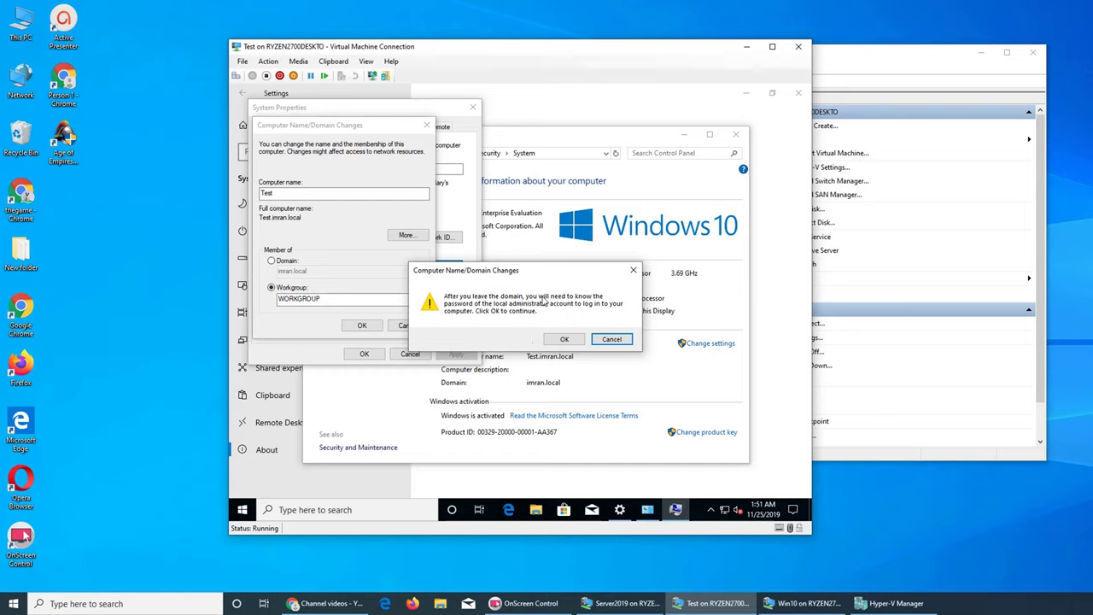
pyautogui.click(564, 339)
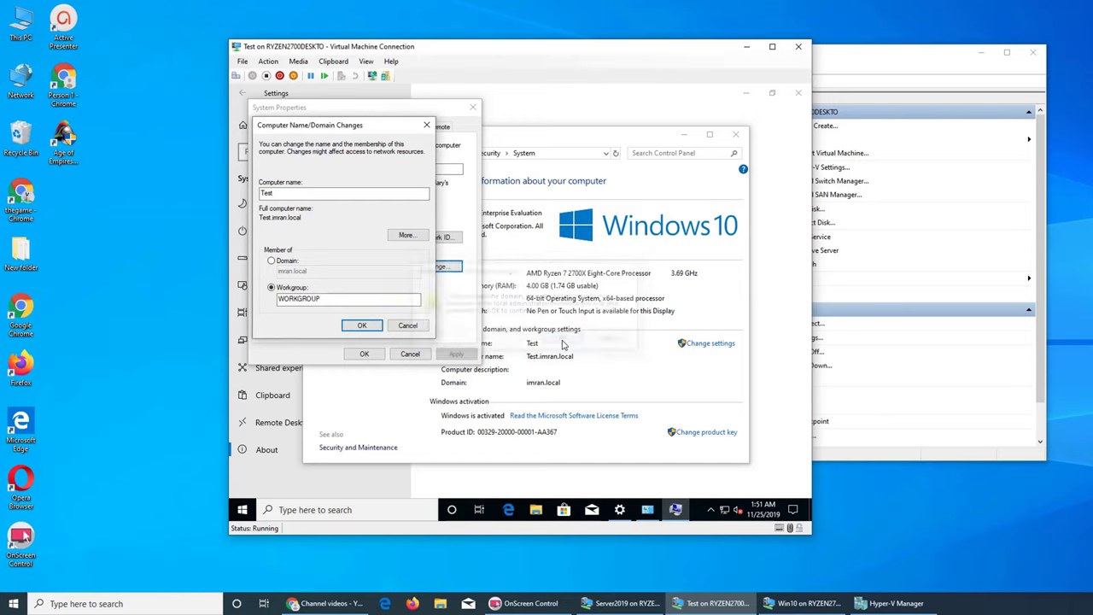
pyautogui.click(379, 329)
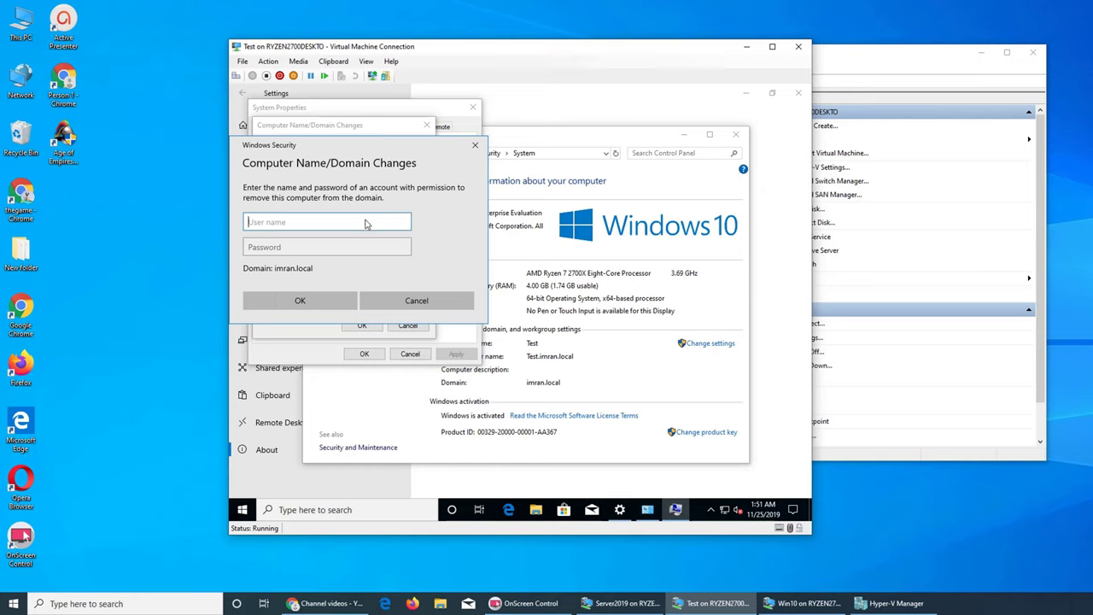
# Step: Authorize removing the computer from the domain with the permitted account's user name and password
pyautogui.write('us')
pyautogui.press('BackSpace')
pyautogui.write('us')
pyautogui.press('BackSpace')
pyautogui.press('BackSpace')
pyautogui.write('imran')
pyautogui.press('Tab')
pyautogui.write('*****')
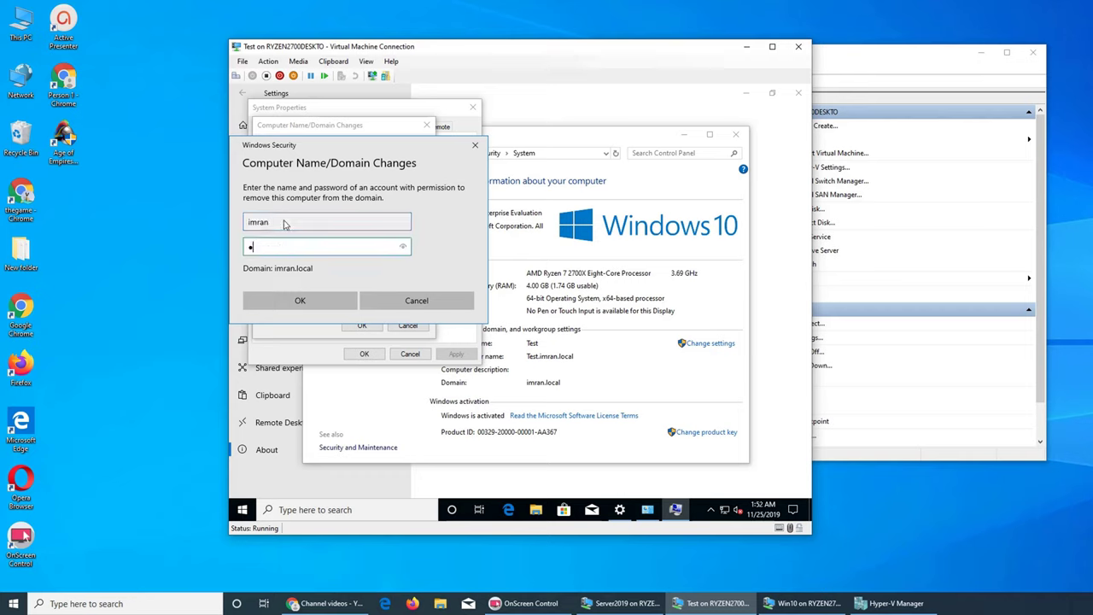
pyautogui.write('*****')
pyautogui.press('Return')
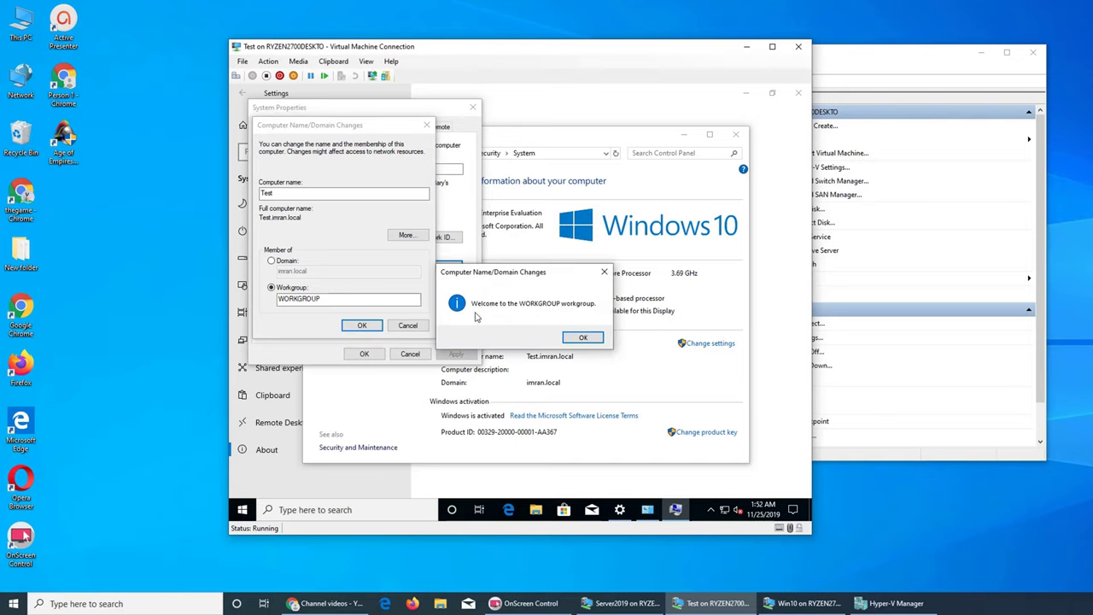
# Step: Acknowledge the workgroup change, close System Properties and restart the virtual machine to apply it
pyautogui.click(583, 337)
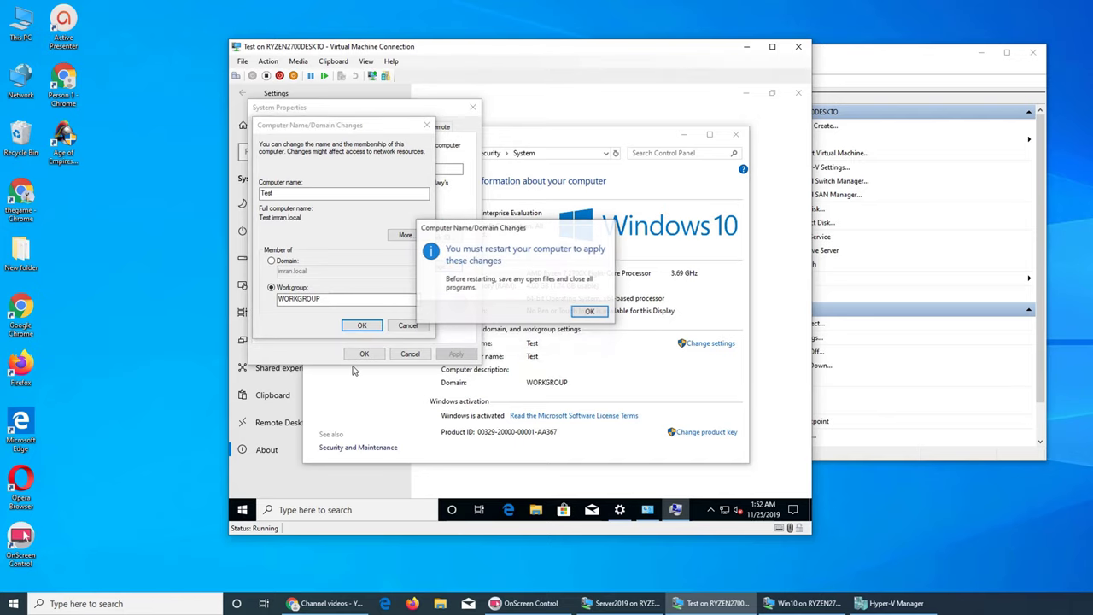
pyautogui.click(589, 313)
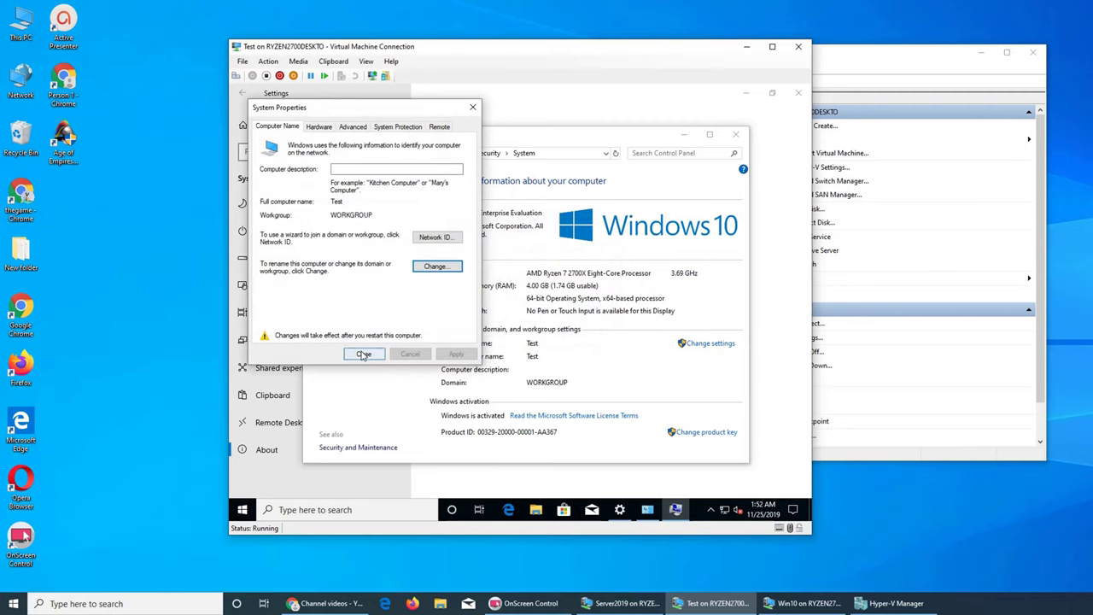
pyautogui.click(362, 353)
pyautogui.click(525, 308)
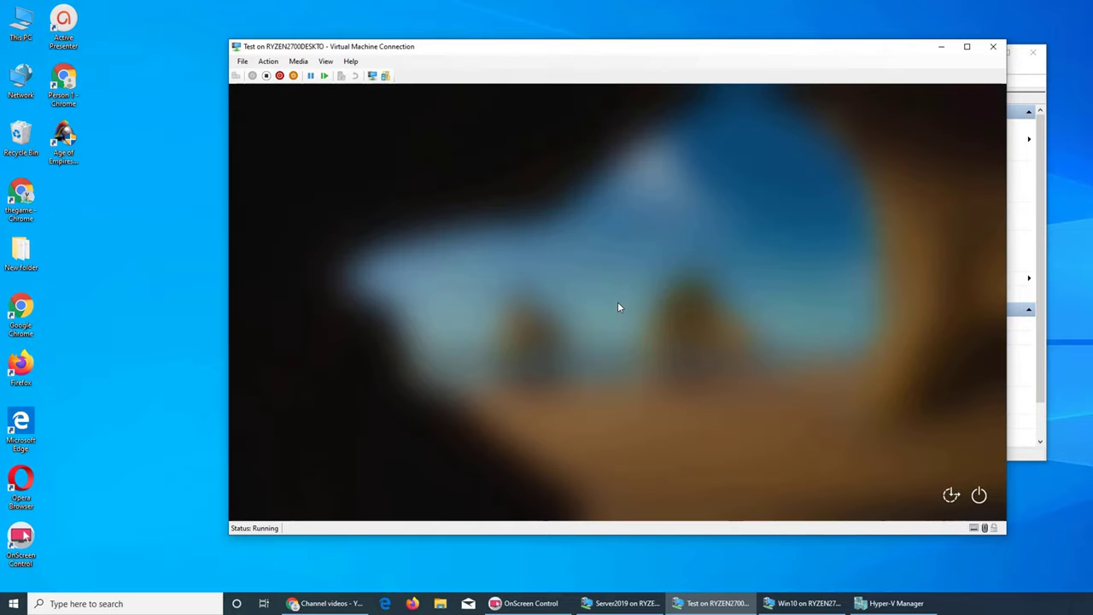
# Step: Try to sign in to the virtual machine with the Browser kiosk account and dismiss the sign-in message
pyautogui.click(298, 490)
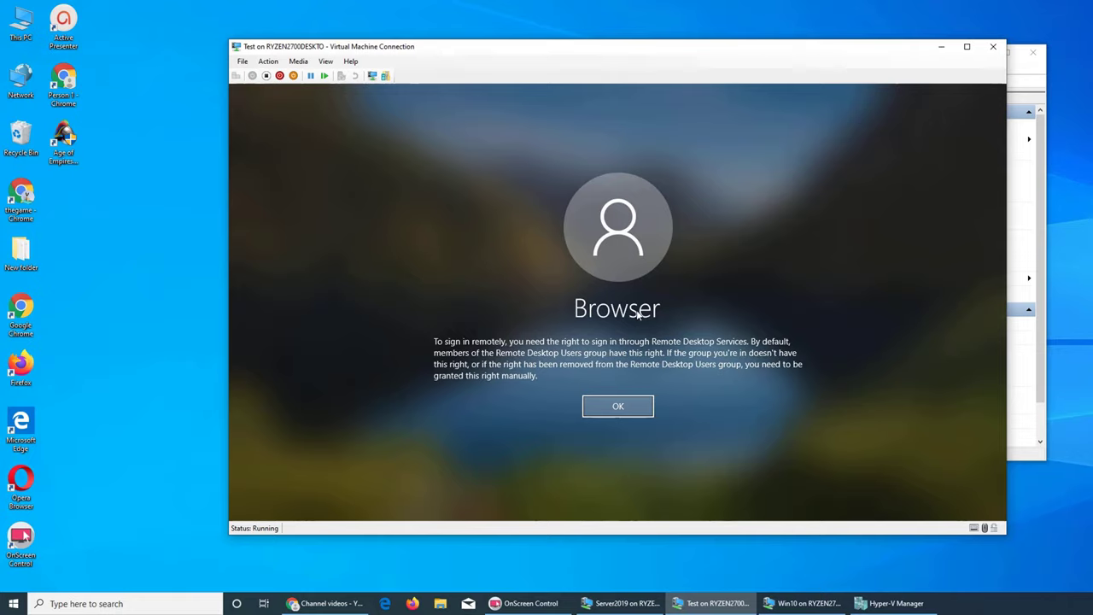
pyautogui.click(610, 410)
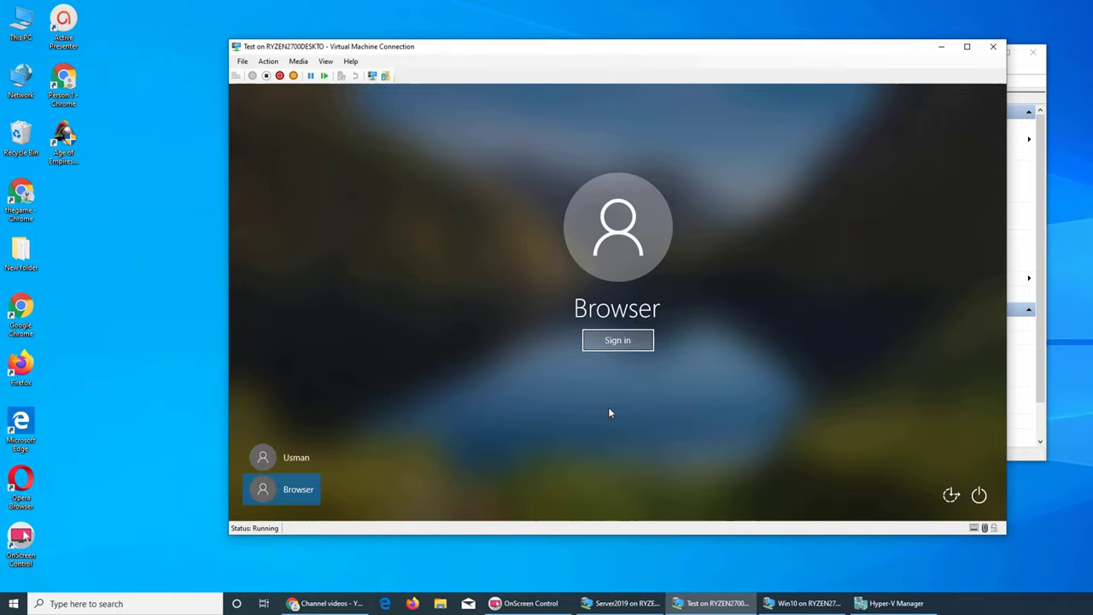
# Step: Switch the virtual machine connection from enhanced session mode to a basic session
pyautogui.click(372, 76)
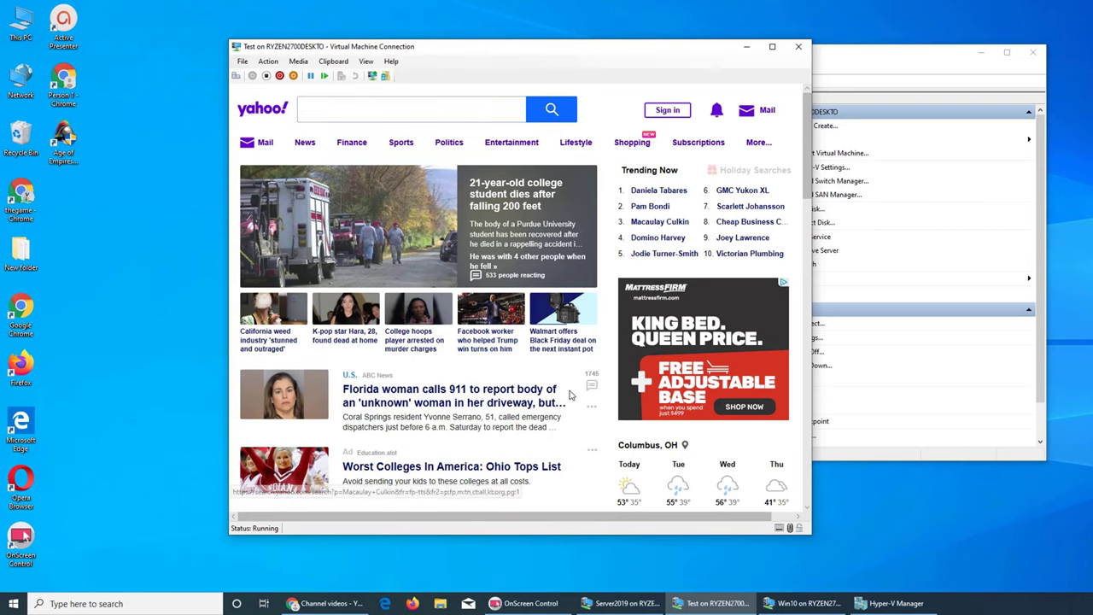
# Step: Open the news story about the Florida woman's 911 call in the kiosk browser, skim it and close it
pyautogui.click(524, 394)
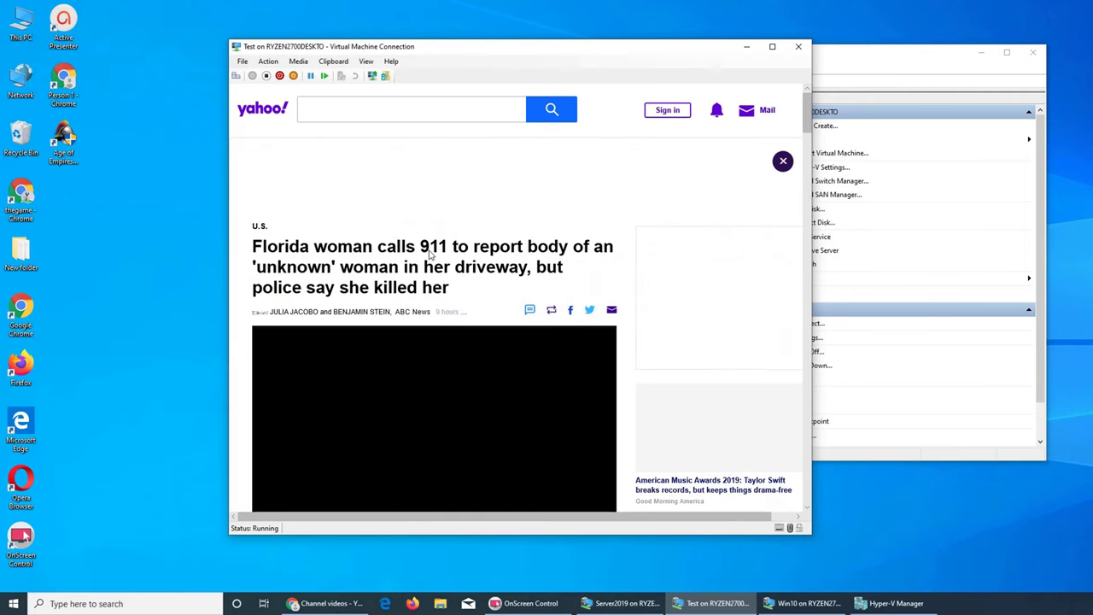
pyautogui.scroll(-3, 564, 277)
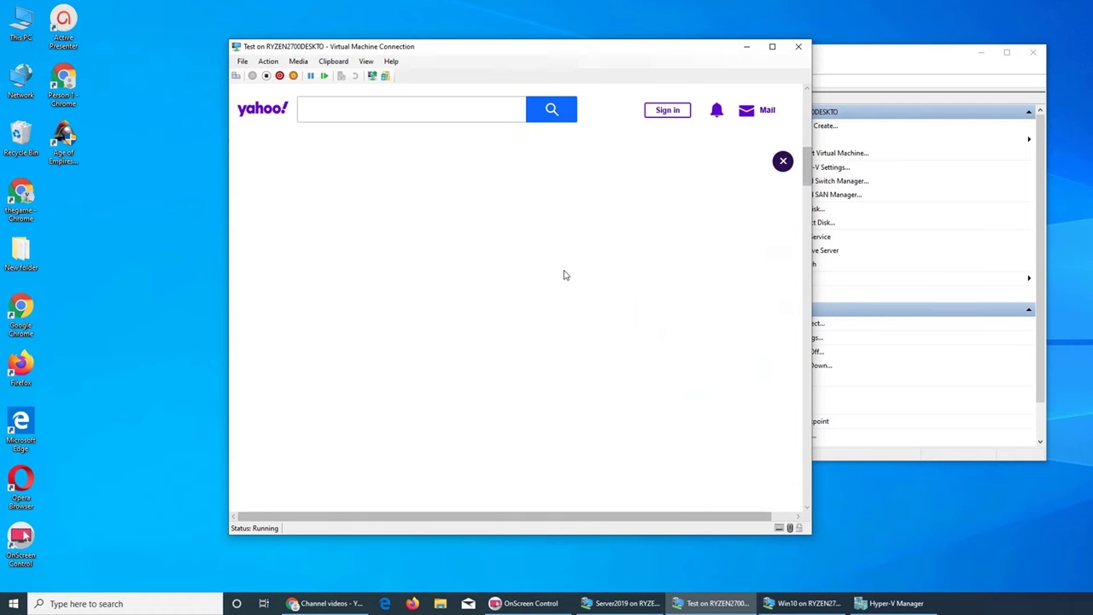
pyautogui.scroll(3, 565, 275)
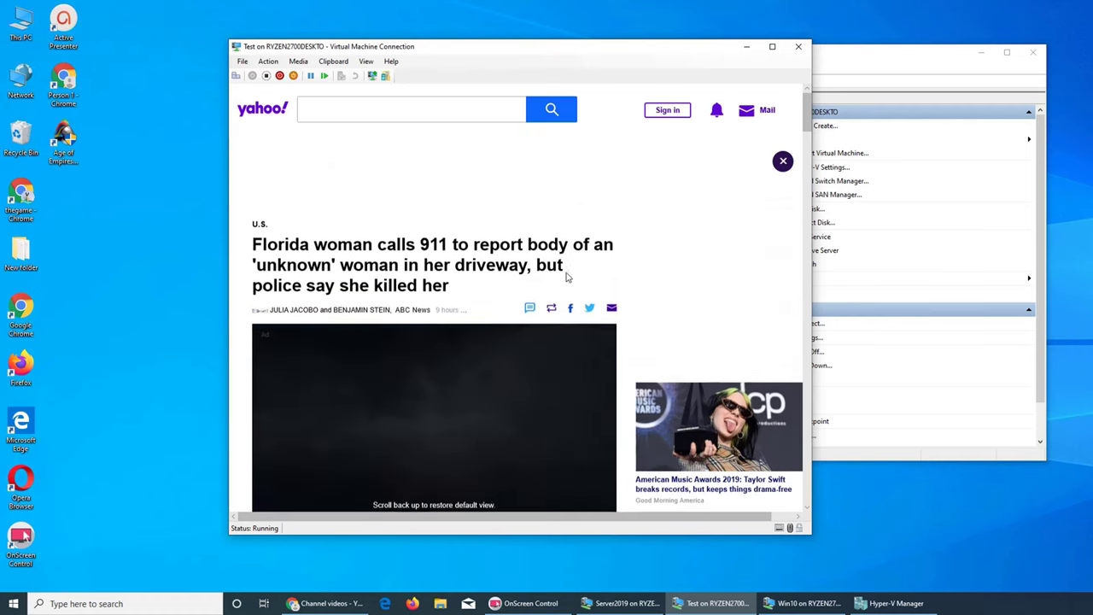
pyautogui.click(782, 163)
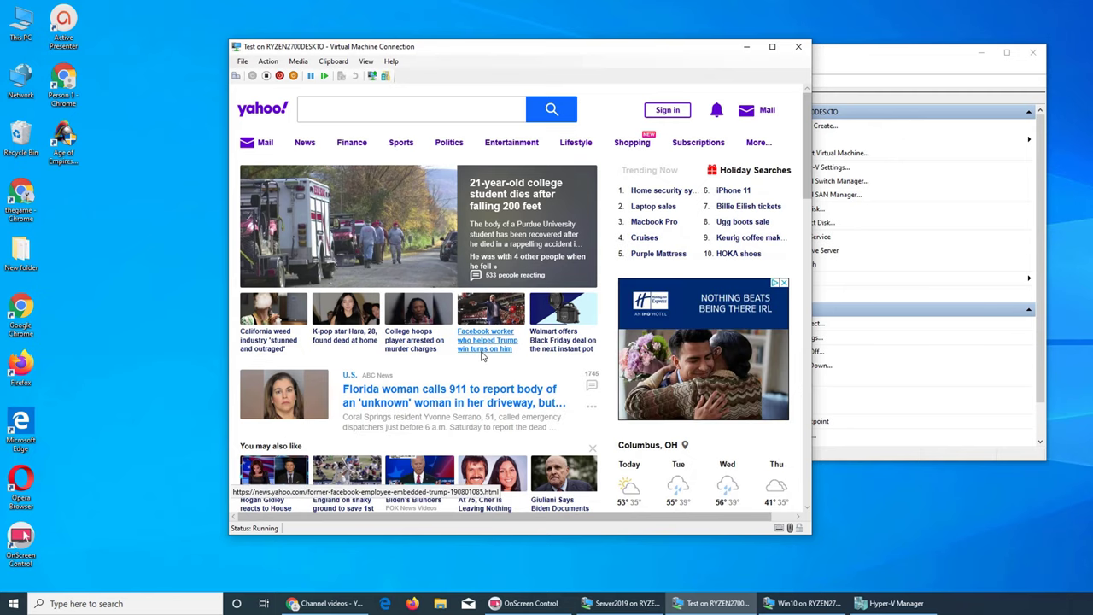
# Step: Browse the stories on the Yahoo home page and dismiss the tip about customizing news sources
pyautogui.scroll(-3, 483, 357)
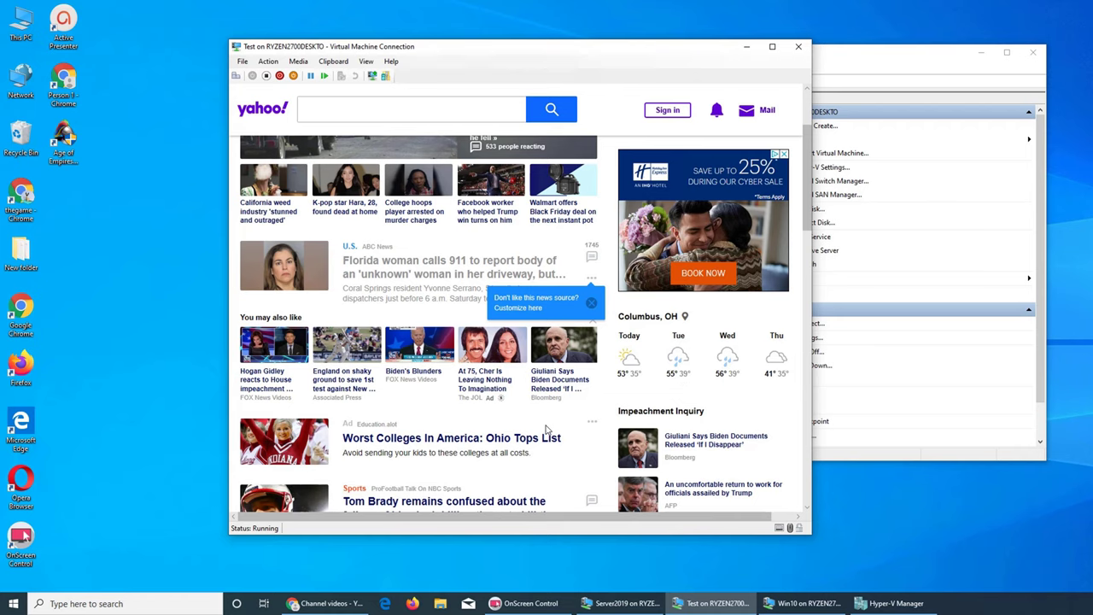
pyautogui.scroll(-2, 574, 422)
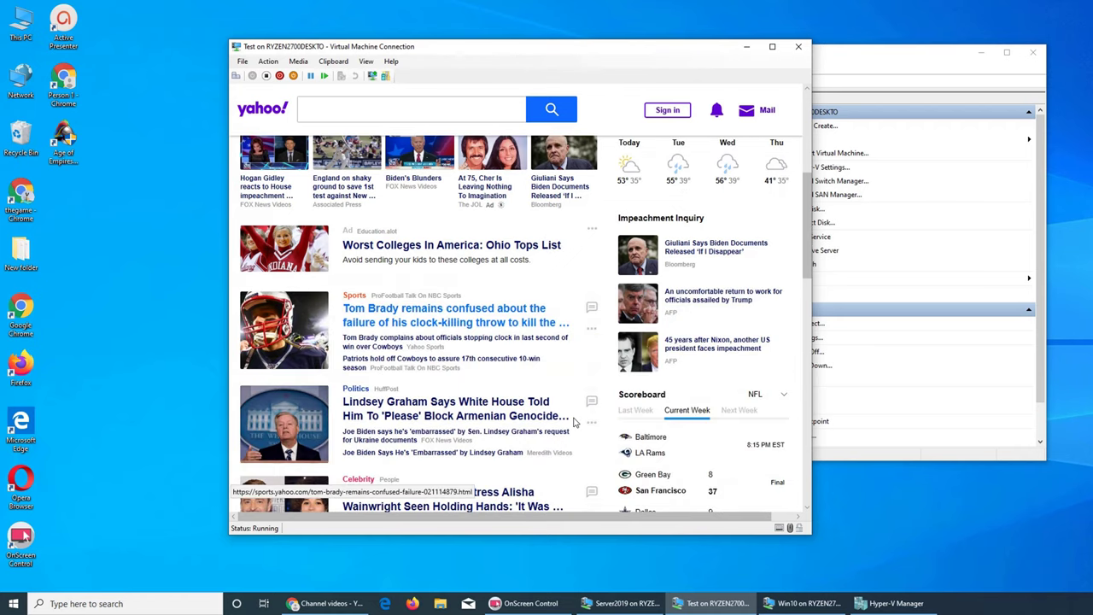
pyautogui.scroll(4, 574, 422)
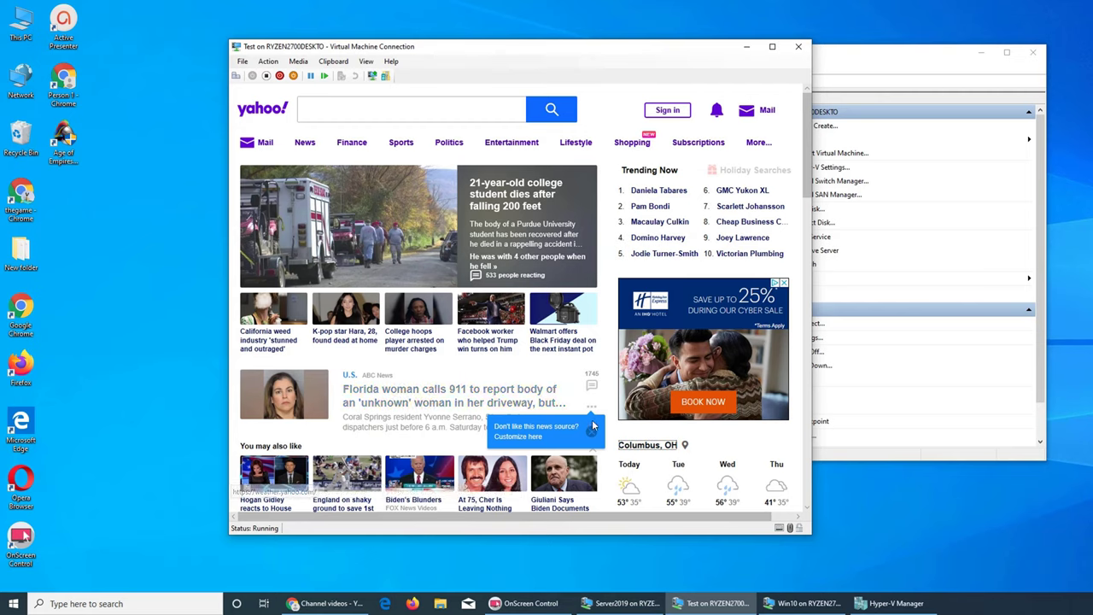
pyautogui.click(591, 430)
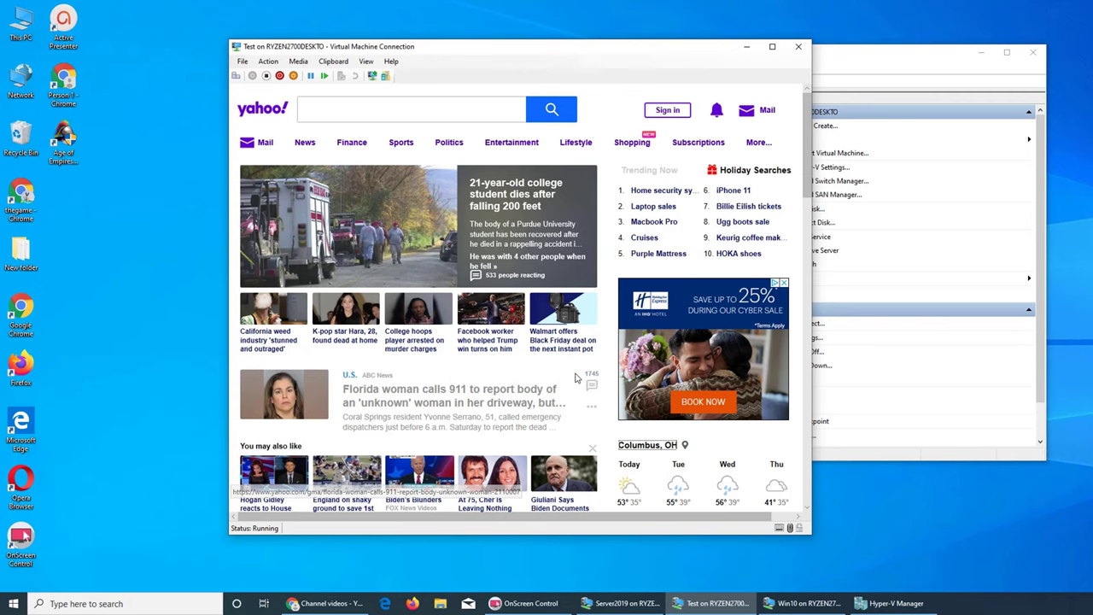
pyautogui.scroll(-2, 581, 382)
pyautogui.scroll(-4, 575, 379)
pyautogui.scroll(7, 575, 380)
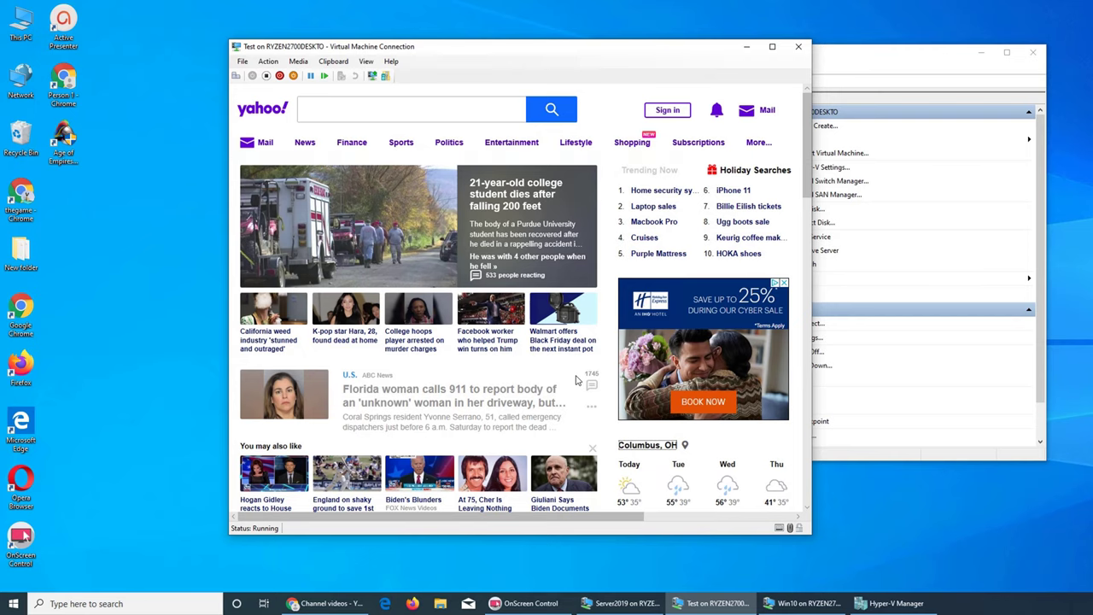
pyautogui.scroll(-2, 576, 379)
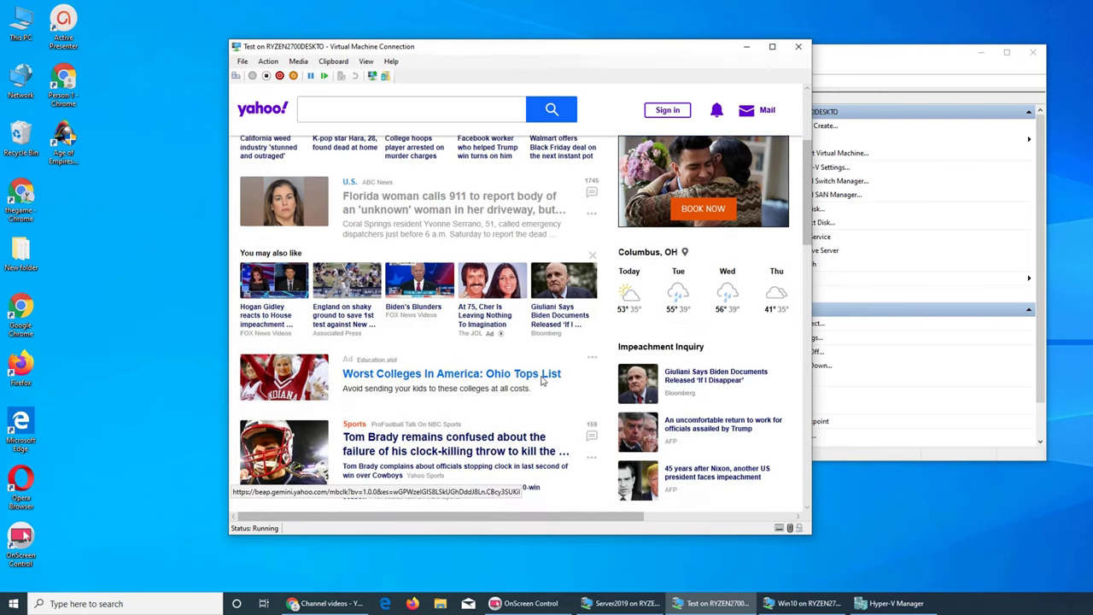
# Step: Open the sponsored "Worst Colleges In America: Ohio Tops List" story and explore the alot site, including its Travel section
pyautogui.click(541, 378)
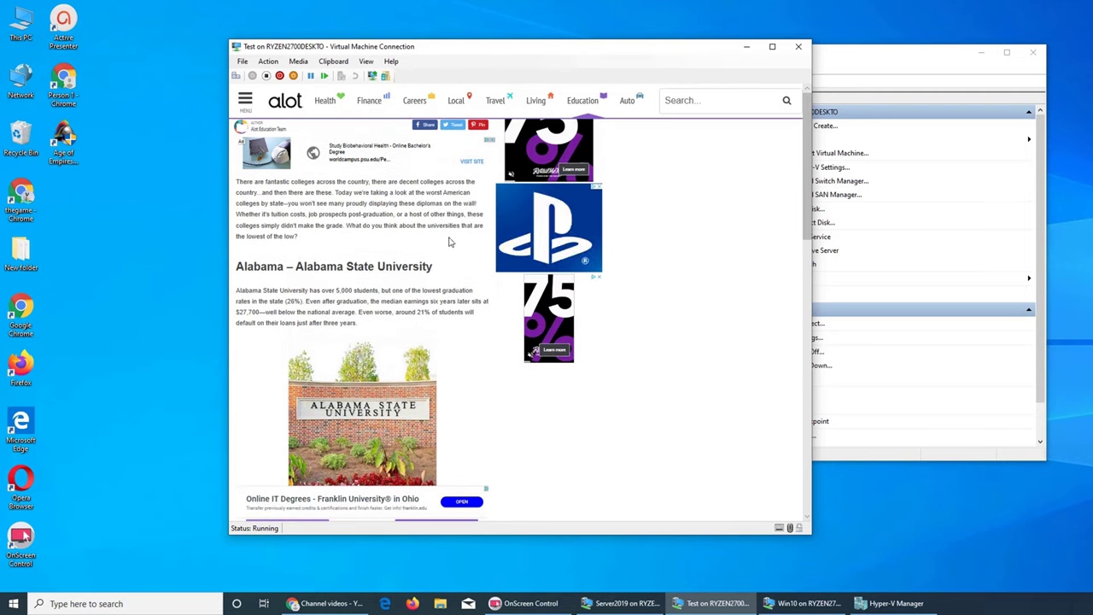
pyautogui.scroll(-15, 380, 238)
pyautogui.scroll(15, 380, 238)
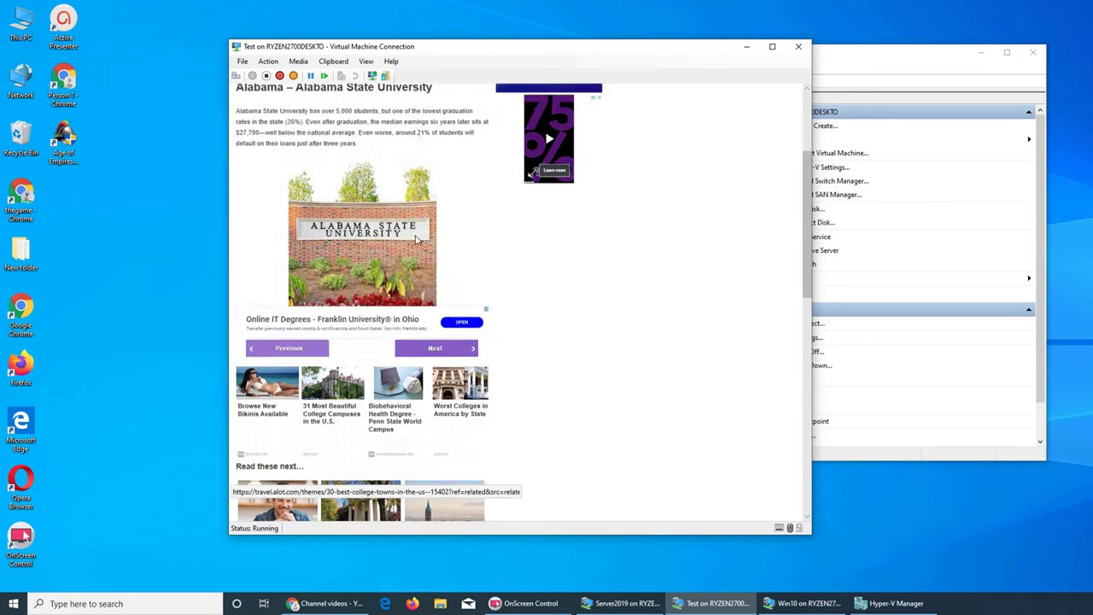
pyautogui.moveTo(493, 103)
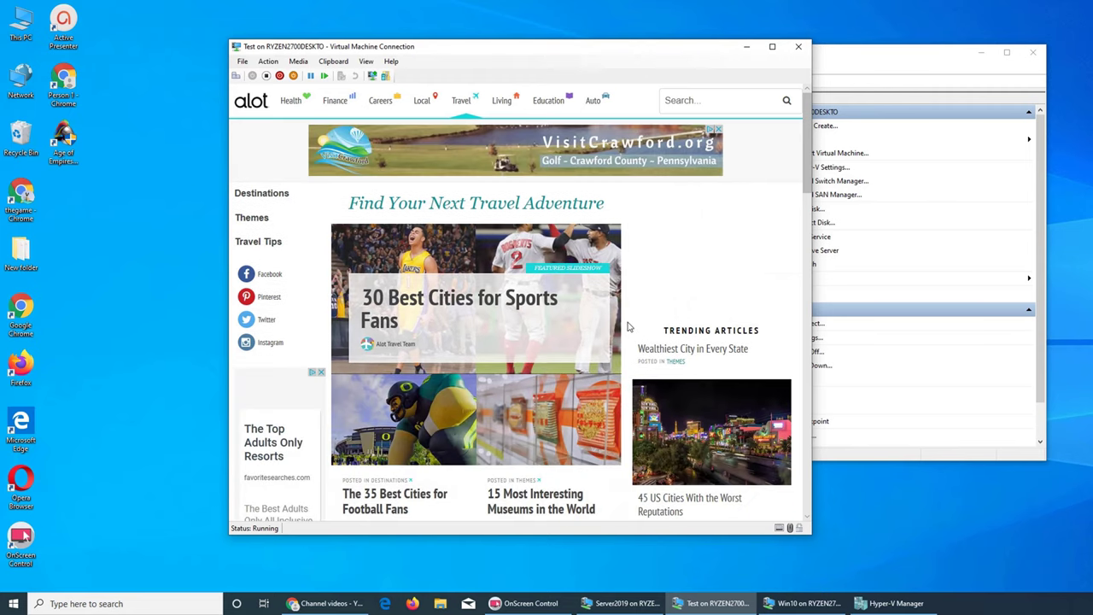
pyautogui.scroll(-5, 662, 261)
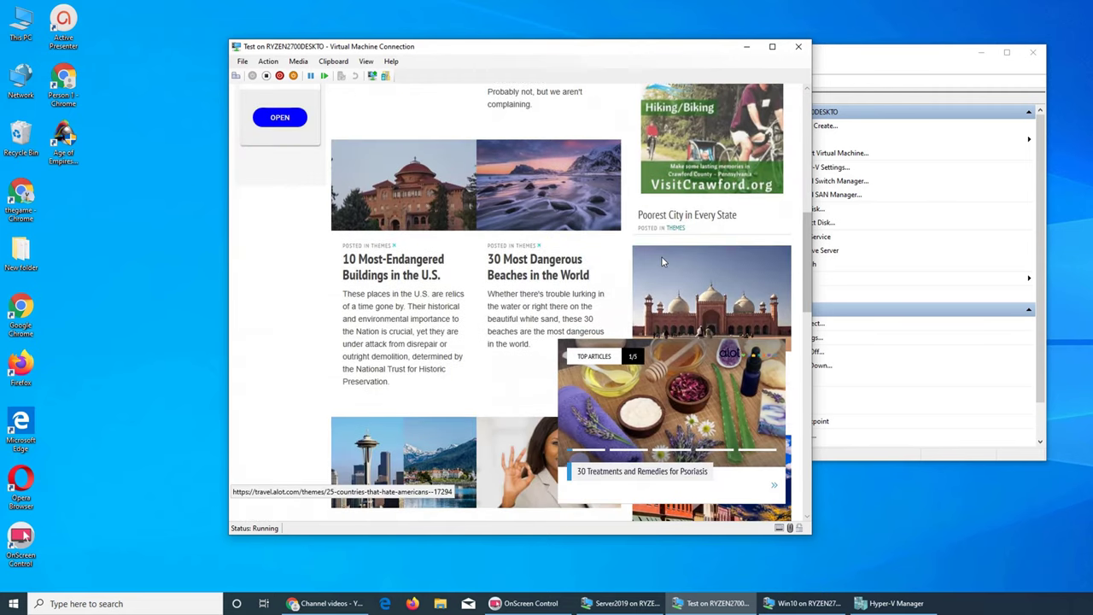
pyautogui.scroll(10, 662, 257)
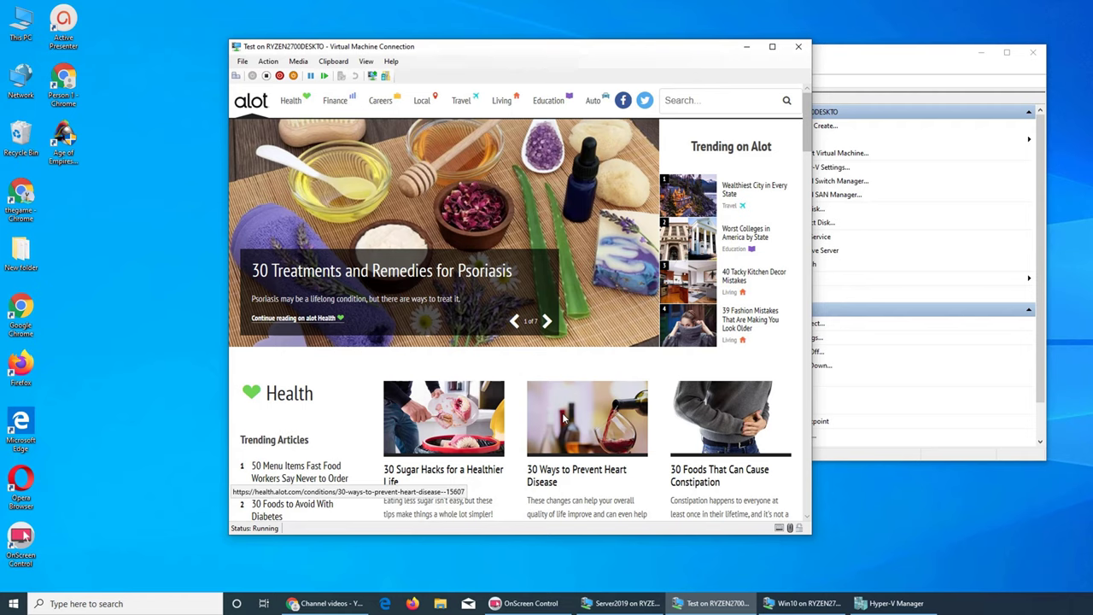
# Step: Open the trending article "Worst Colleges in America by State" and search the alot site for "ewrfwqerqw"
pyautogui.click(748, 234)
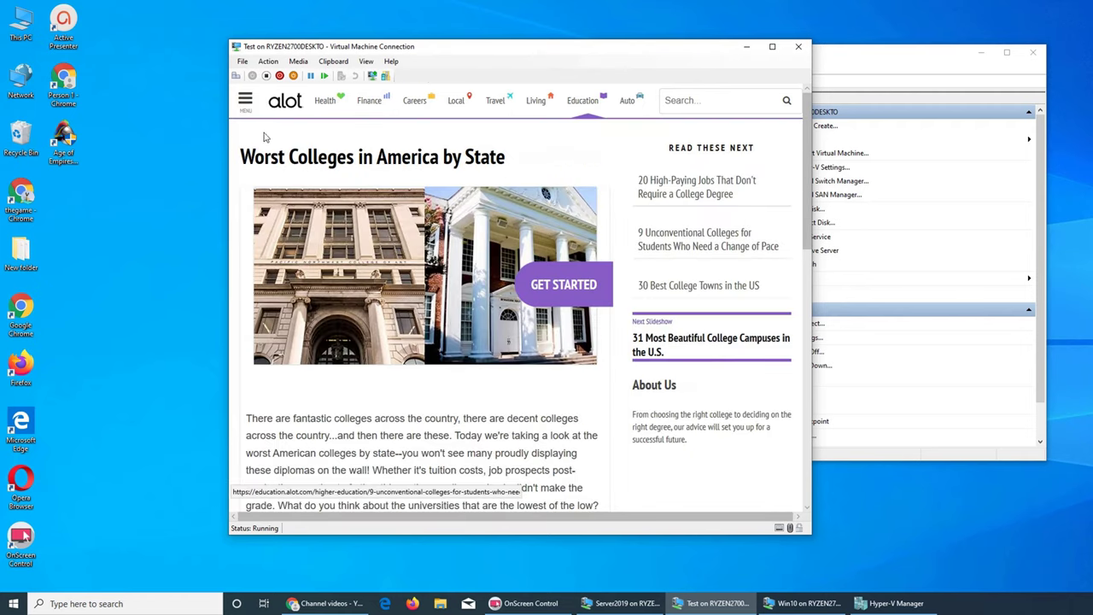
pyautogui.moveTo(627, 100)
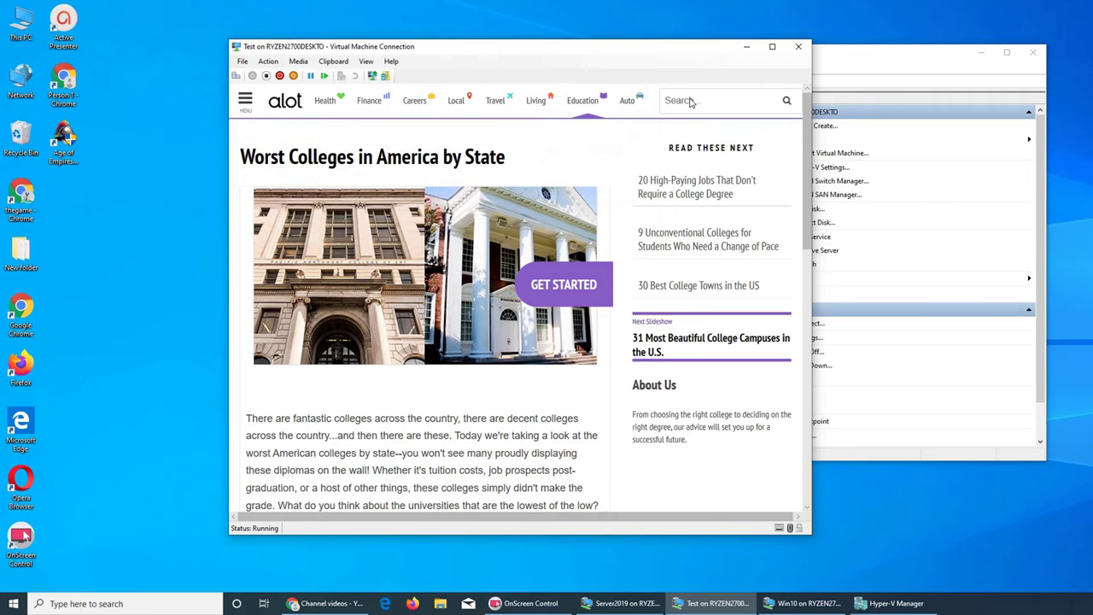
pyautogui.write('ewrfwqerqw')
pyautogui.click(781, 105)
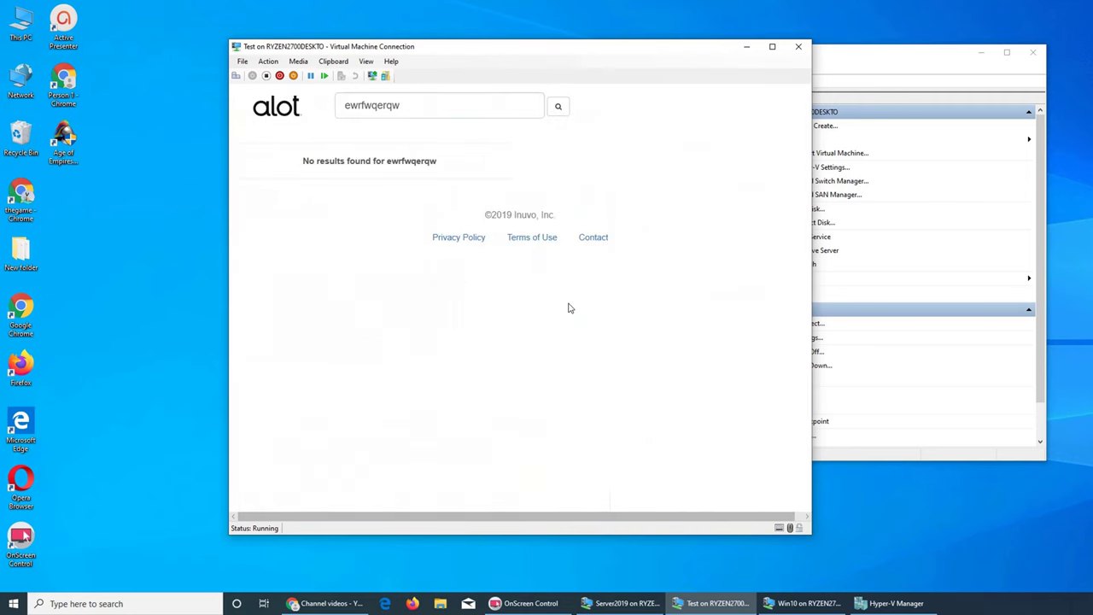
# Step: Open the alot site's Terms of Use and skim through the page
pyautogui.click(531, 238)
pyautogui.scroll(-3, 512, 171)
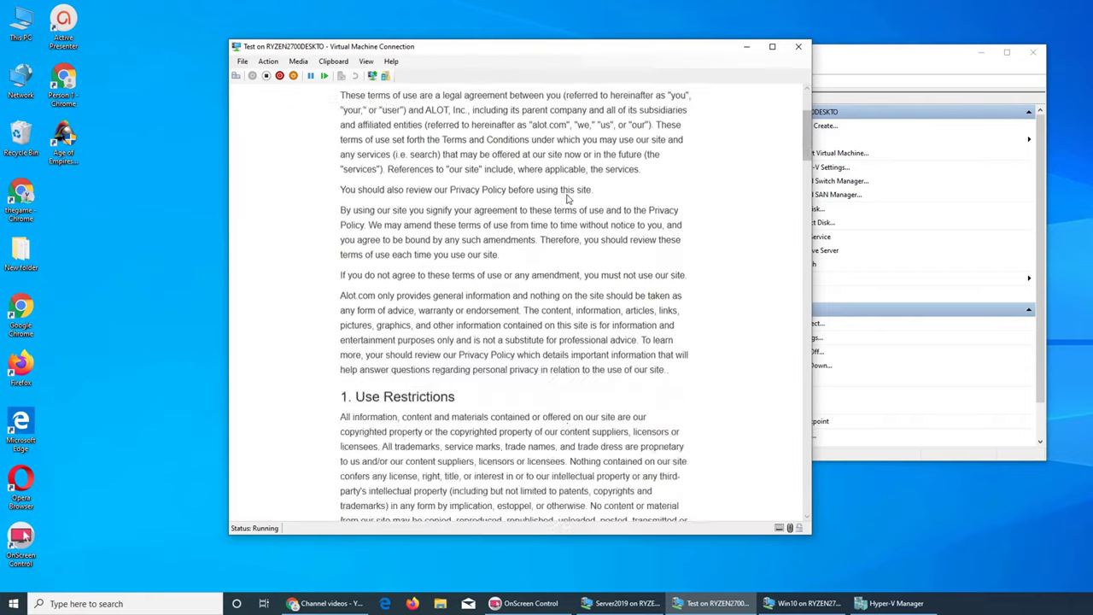
pyautogui.scroll(2, 564, 210)
pyautogui.scroll(-10, 563, 213)
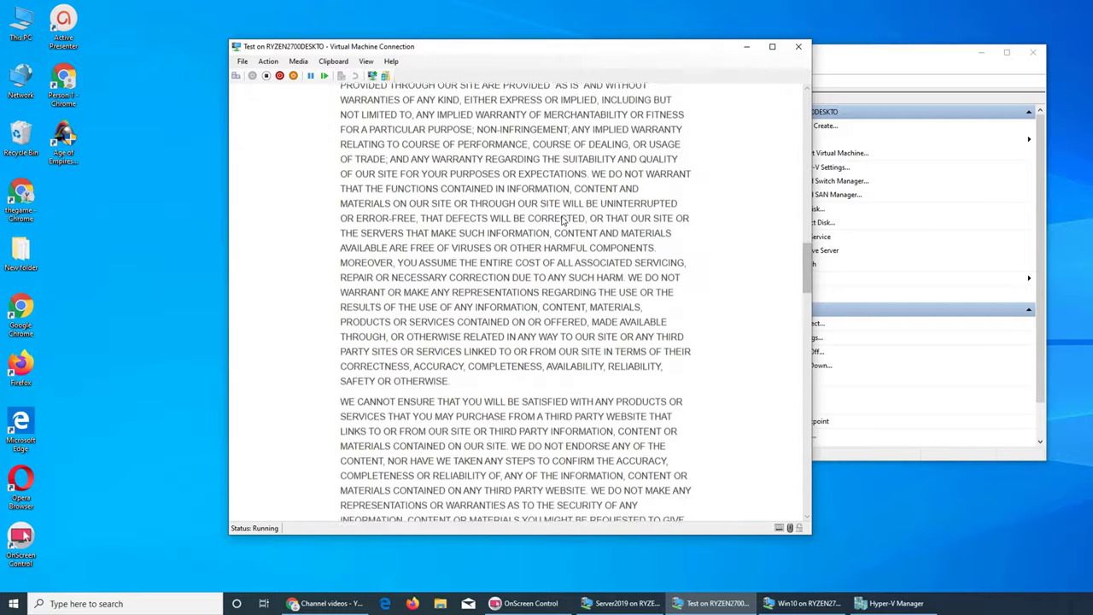
pyautogui.scroll(8, 559, 222)
pyautogui.scroll(3, 561, 222)
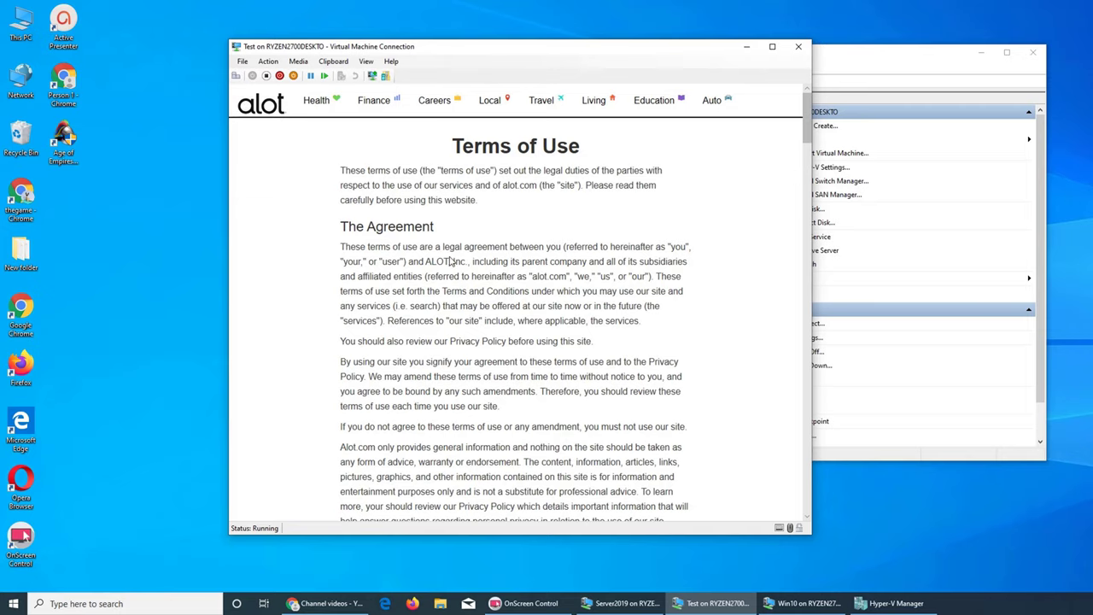
# Step: Leave the kiosk session for the sign-in screen and sign in again with the Browser account
pyautogui.click(237, 76)
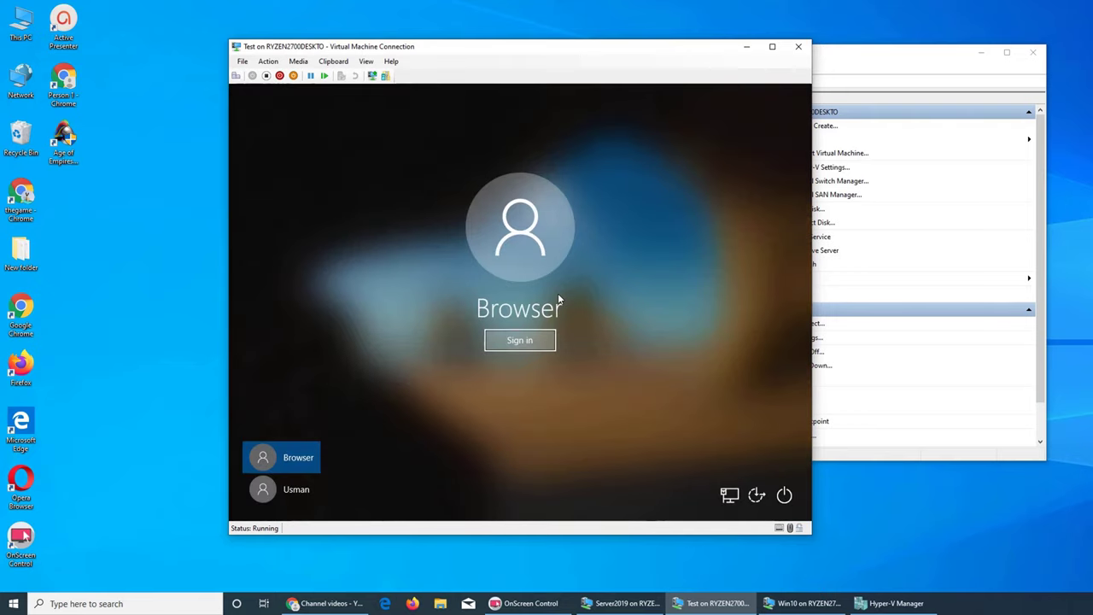
pyautogui.click(525, 340)
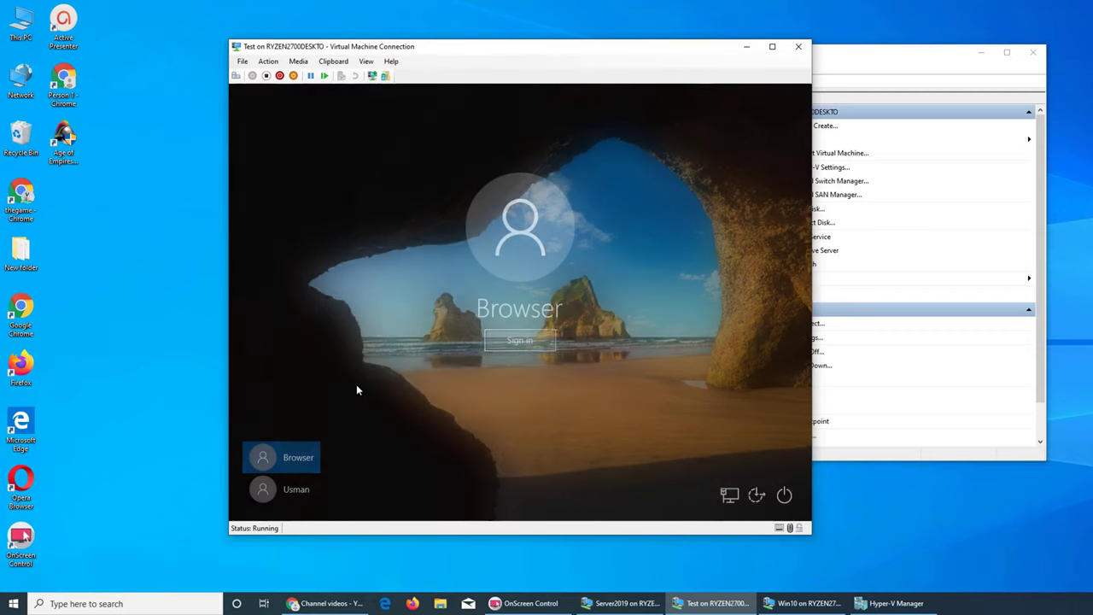
# Step: Select the local administrator account on the sign-in screen and sign in with its password
pyautogui.click(296, 490)
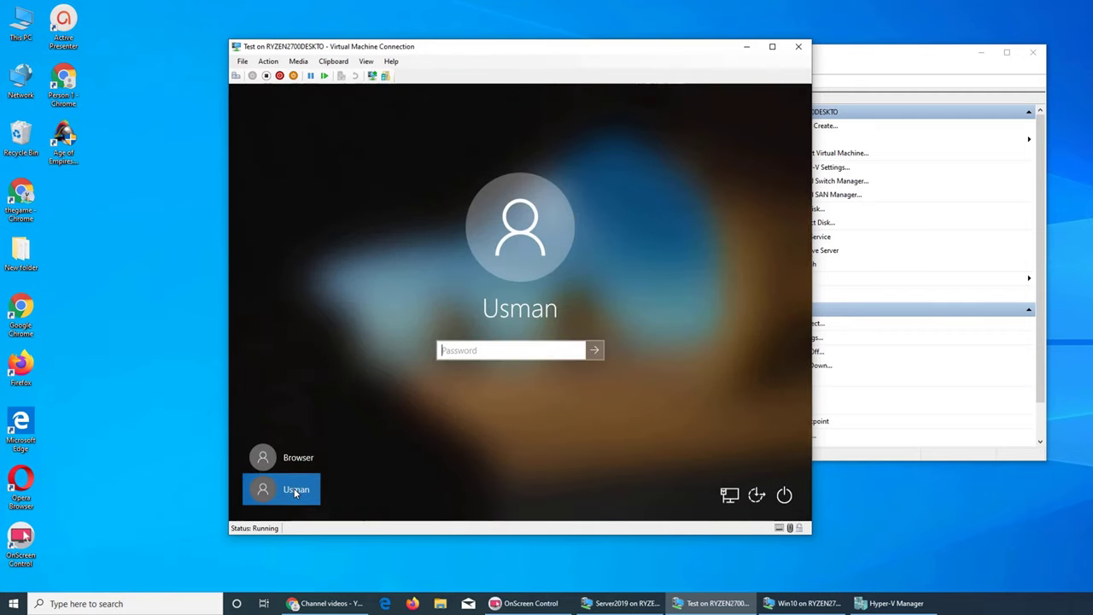
pyautogui.write('***********')
pyautogui.press('Return')
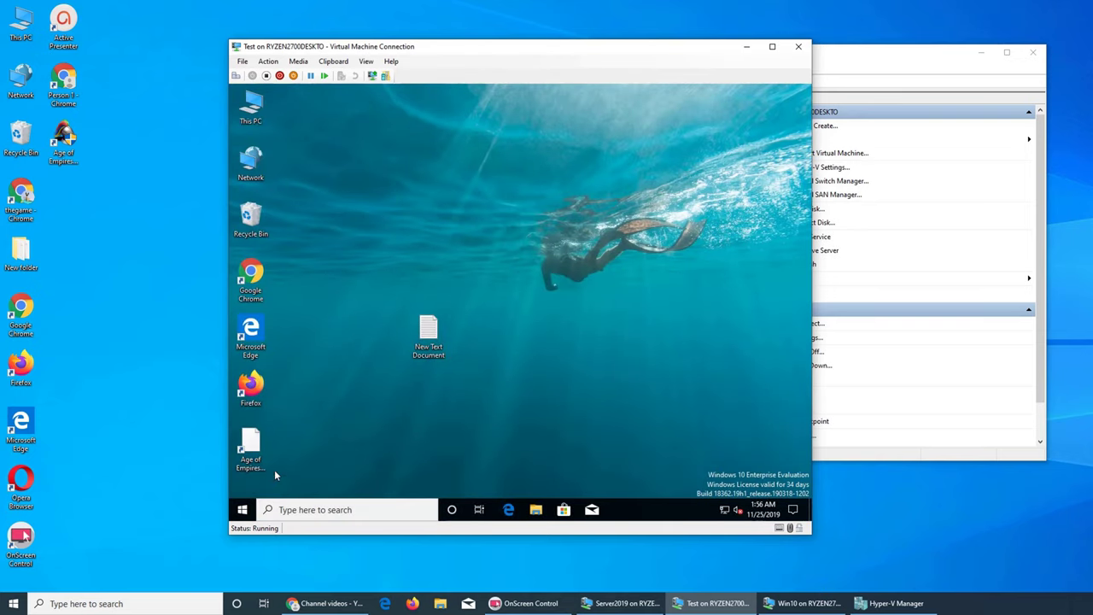
# Step: Open the account settings and go to the assigned access kiosk setup under Family & other users
pyautogui.click(243, 510)
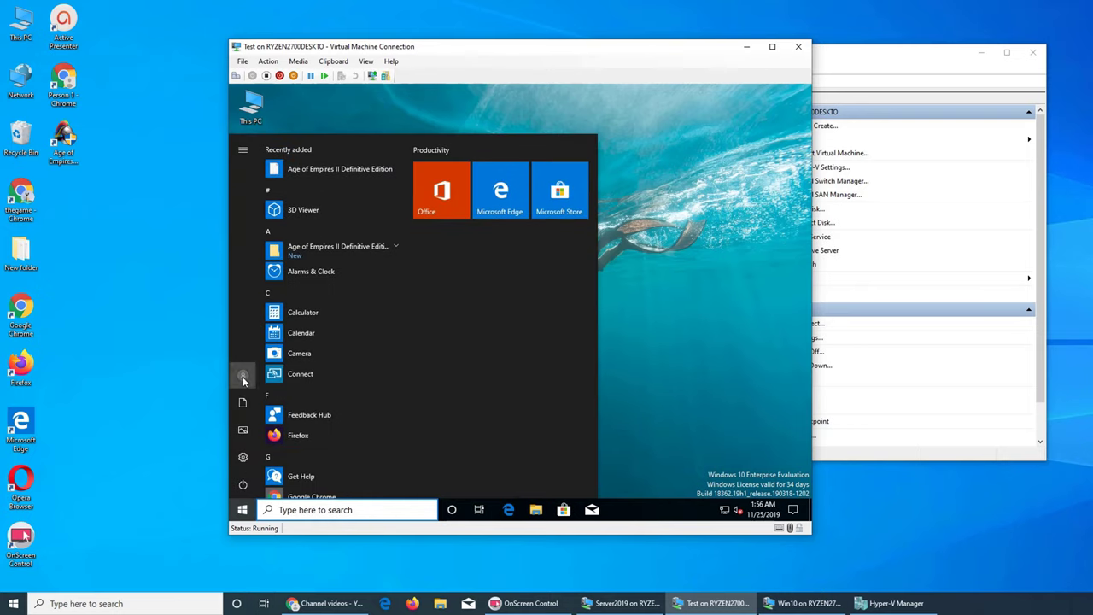
pyautogui.moveTo(243, 381)
pyautogui.click(285, 376)
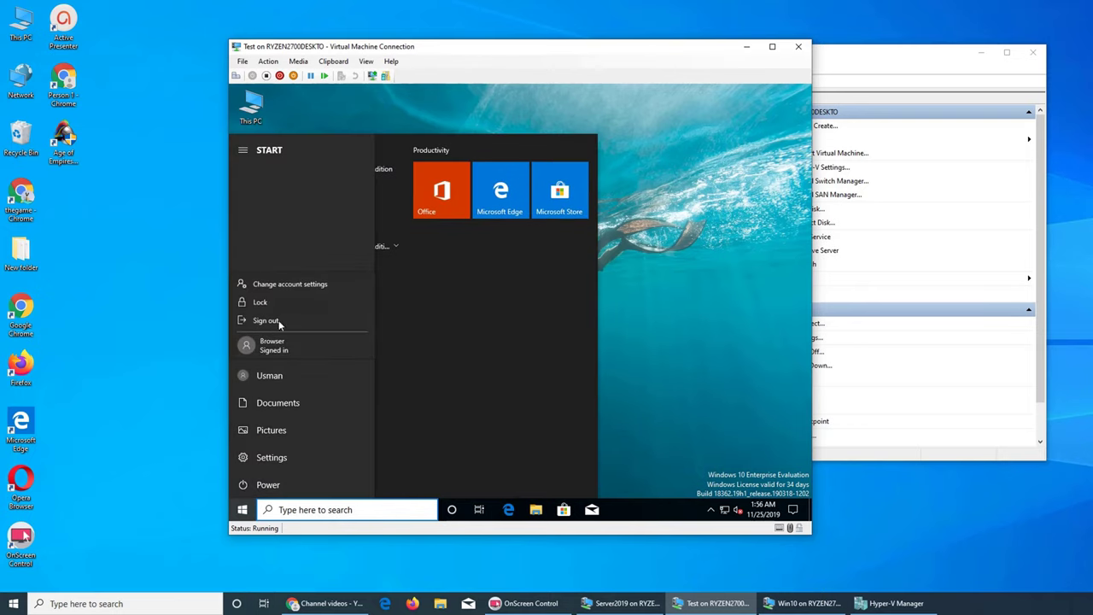
pyautogui.click(295, 284)
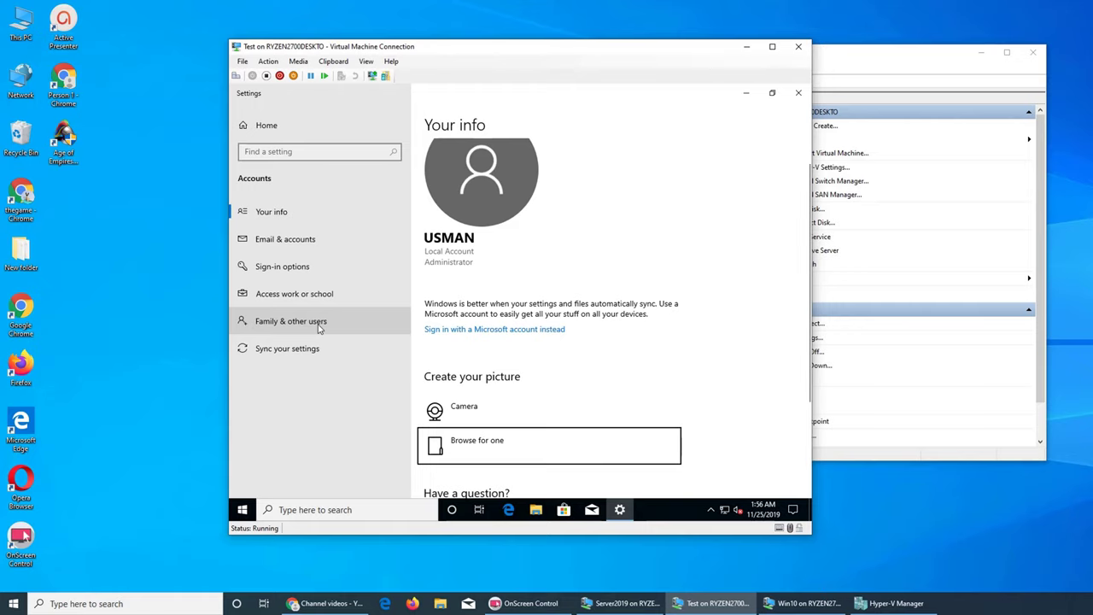
pyautogui.click(287, 327)
pyautogui.scroll(-3, 701, 418)
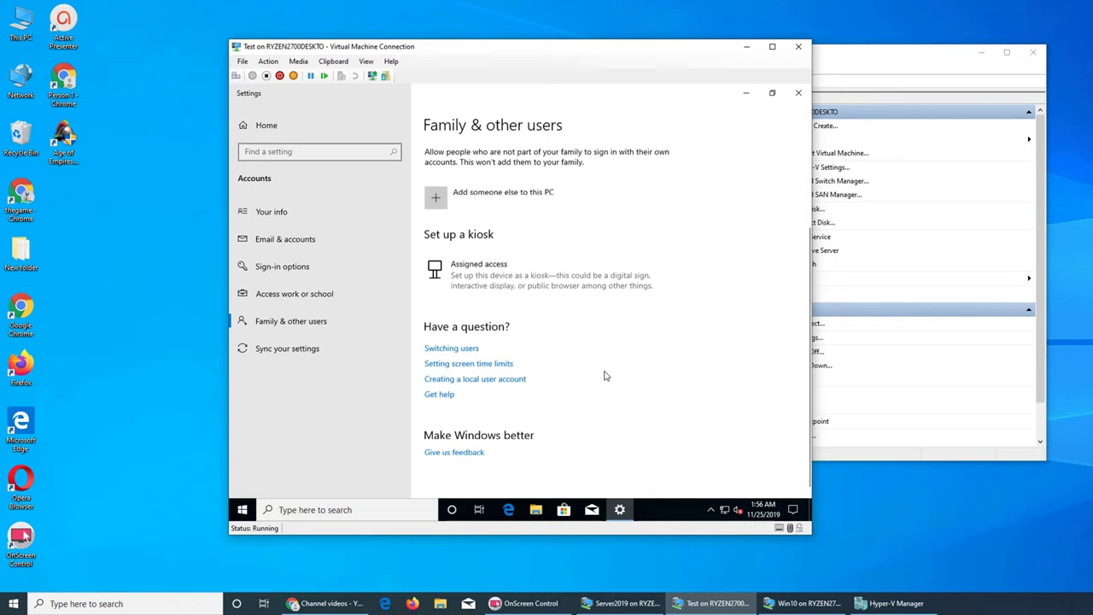
pyautogui.click(497, 282)
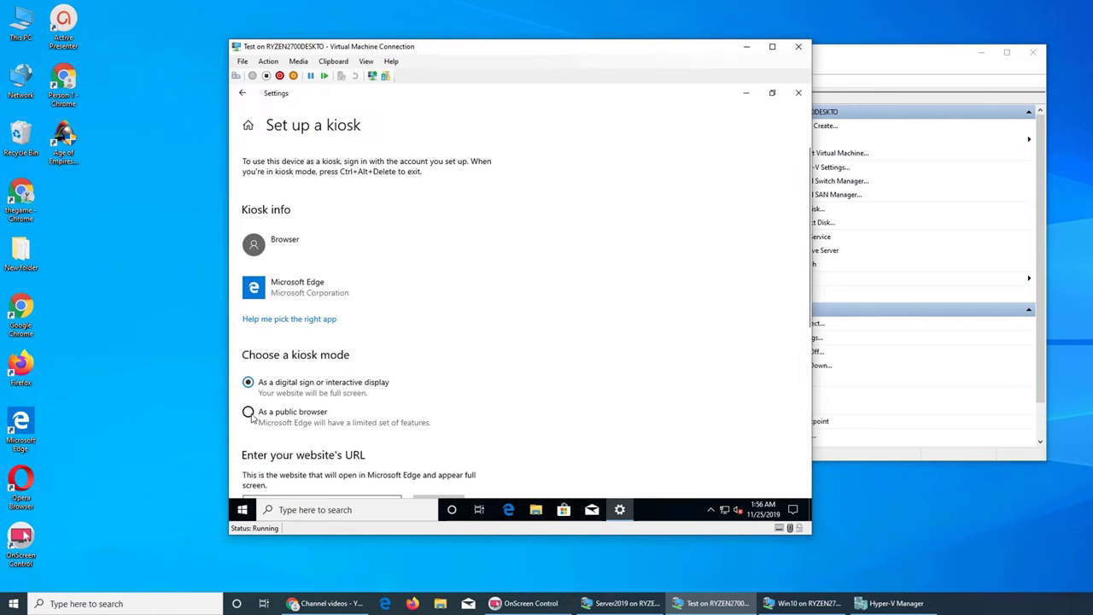
# Step: Change the Microsoft Edge kiosk mode to run as a public browser
pyautogui.scroll(-4, 348, 396)
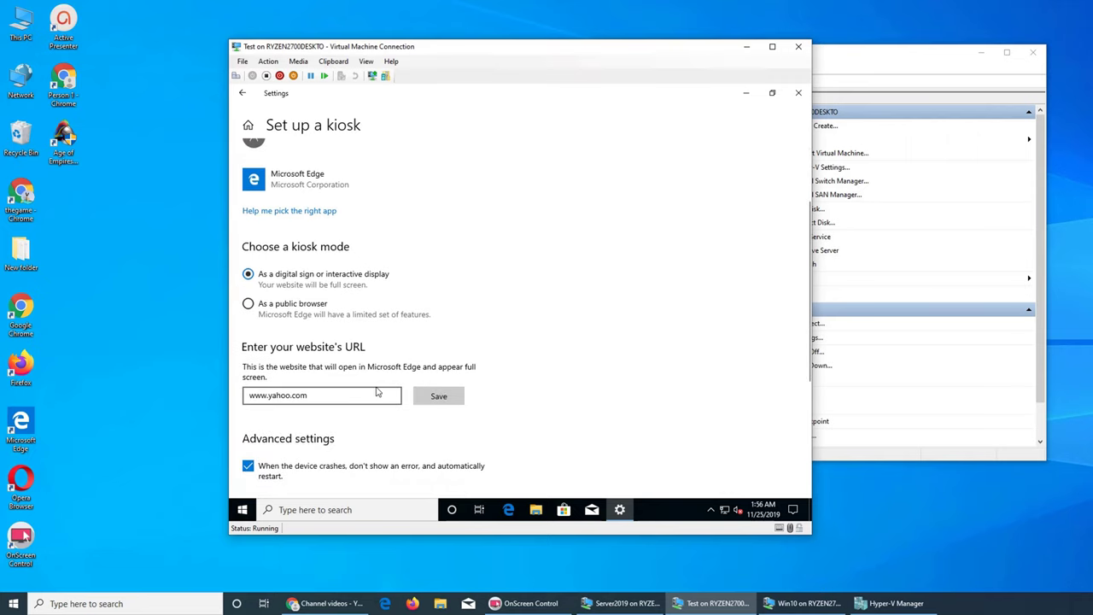
pyautogui.scroll(4, 379, 393)
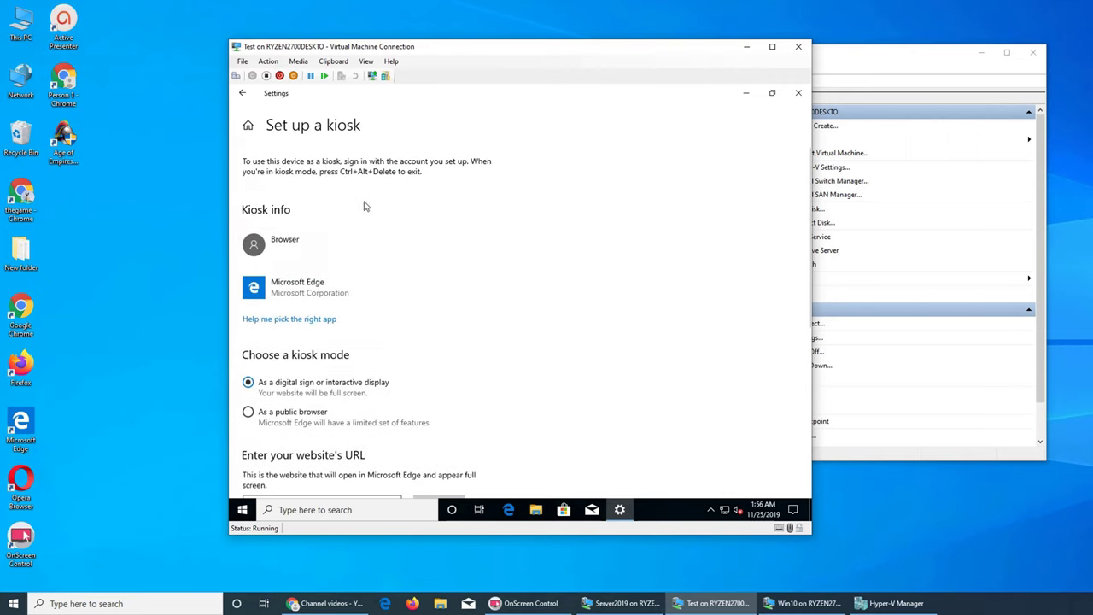
pyautogui.click(249, 413)
pyautogui.scroll(-3, 506, 405)
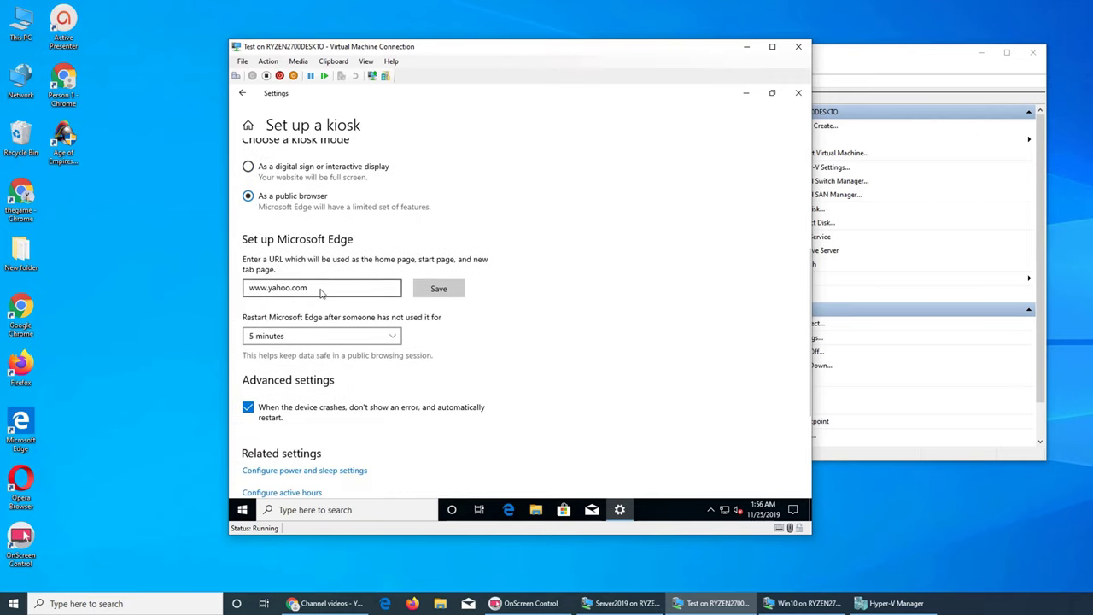
# Step: Review the idle-time choices for restarting Microsoft Edge and the remaining public browser kiosk settings
pyautogui.click(387, 338)
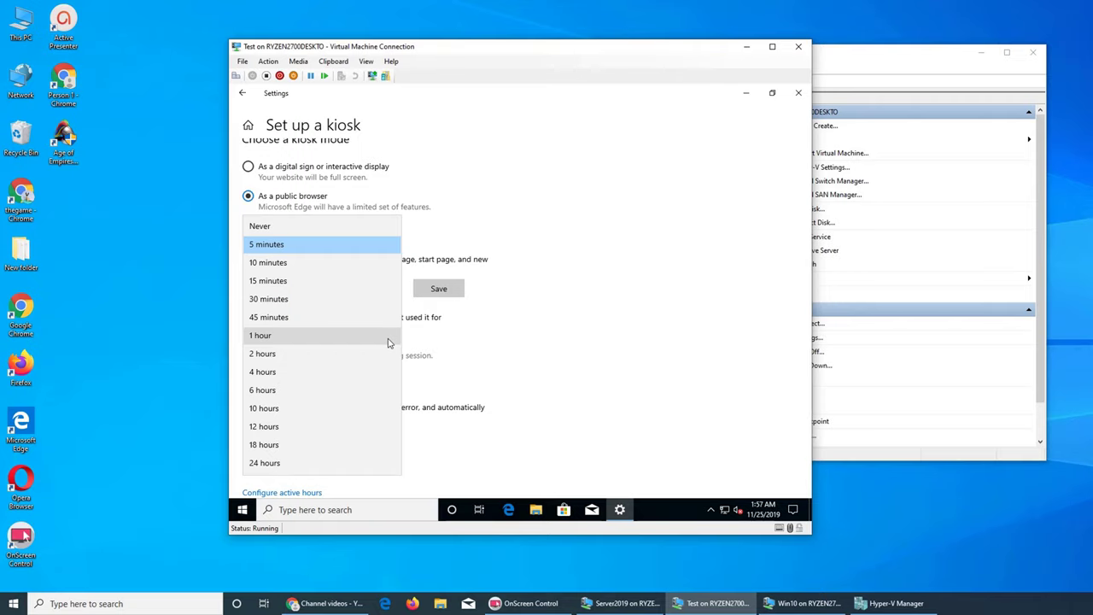
pyautogui.click(518, 412)
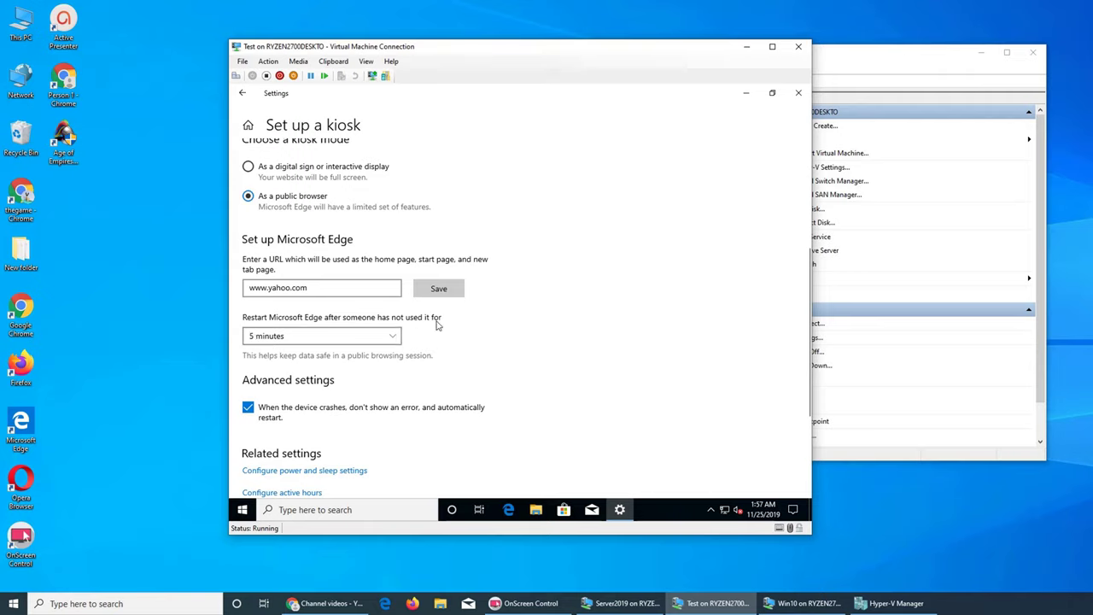
pyautogui.scroll(-3, 436, 325)
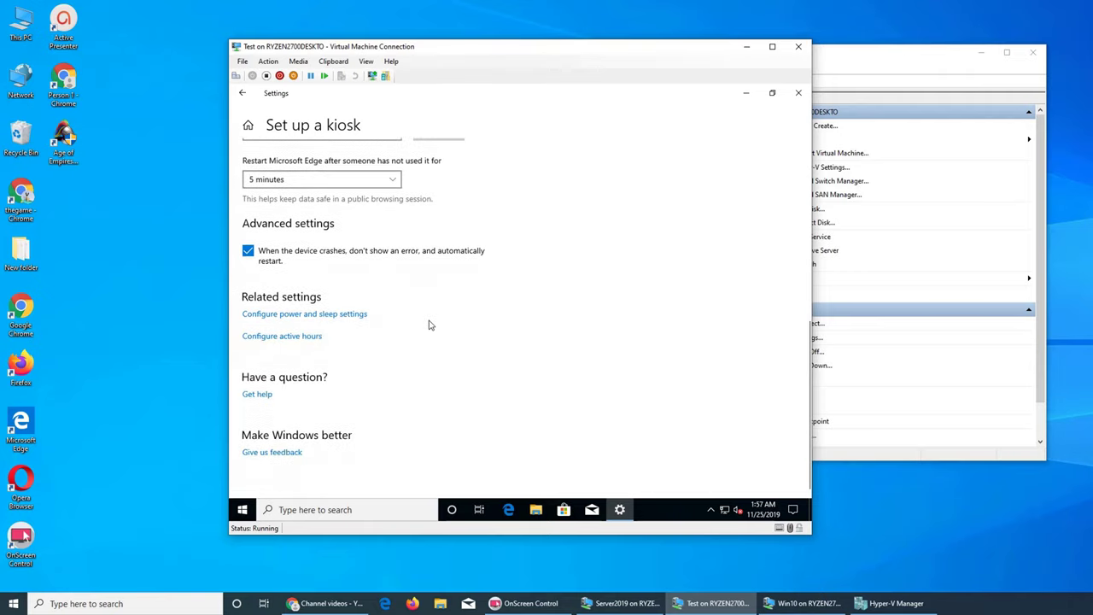
pyautogui.scroll(4, 430, 327)
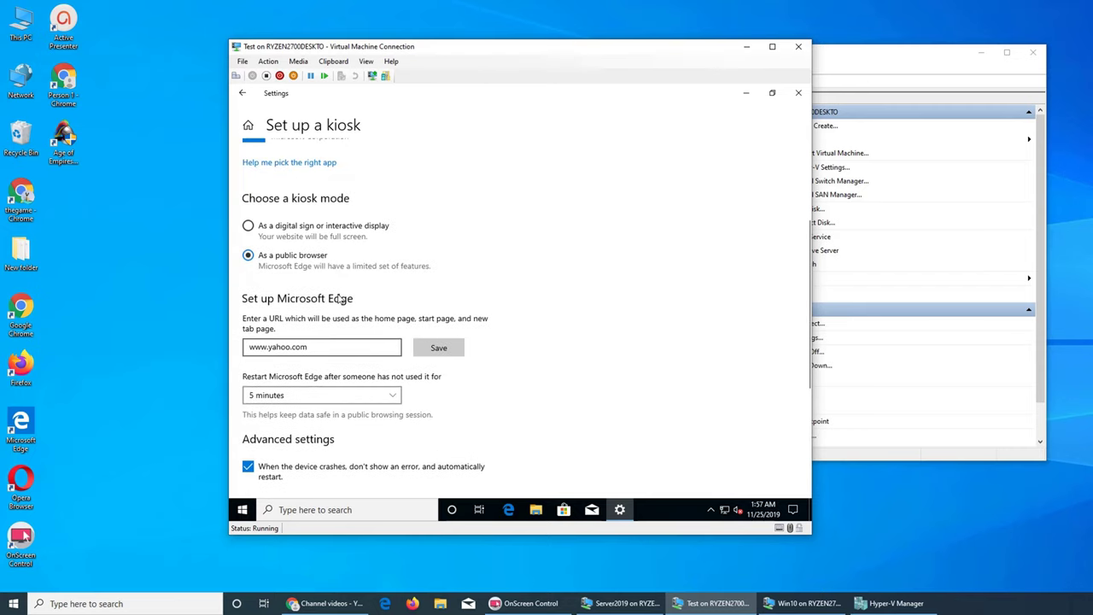
pyautogui.scroll(-4, 323, 270)
pyautogui.scroll(7, 336, 295)
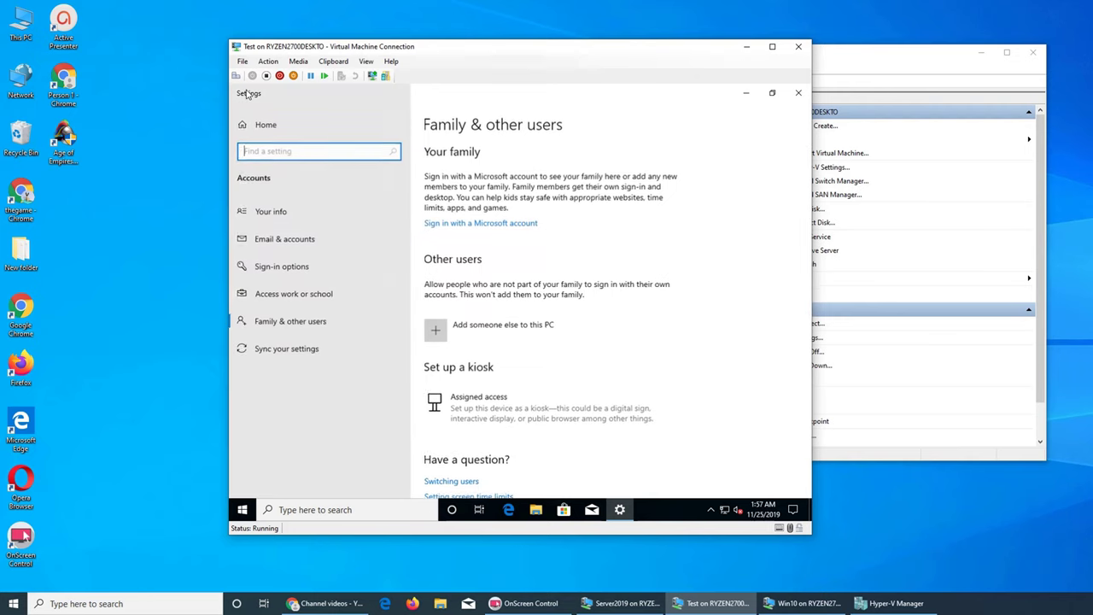
# Step: Close the kiosk settings and sign out of the administrator account
pyautogui.click(244, 93)
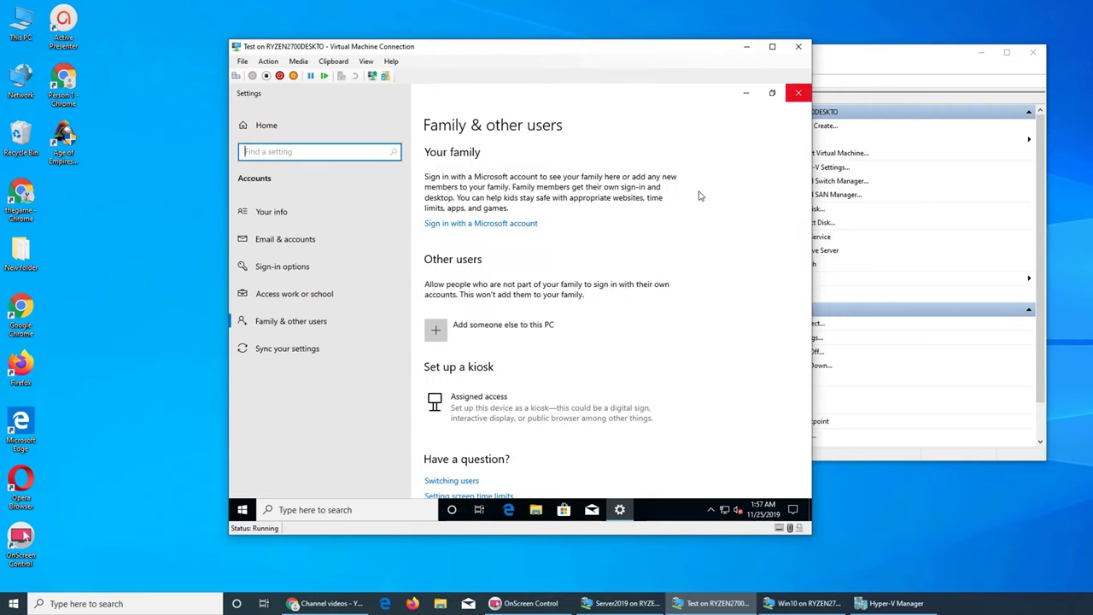
pyautogui.click(799, 93)
pyautogui.rightClick(242, 510)
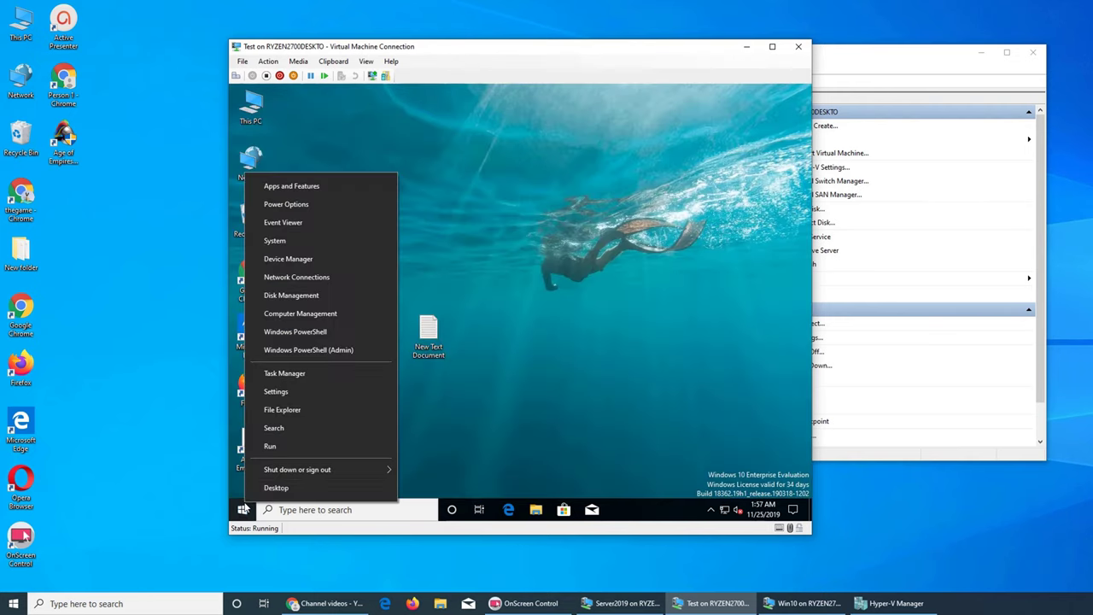
pyautogui.moveTo(270, 477)
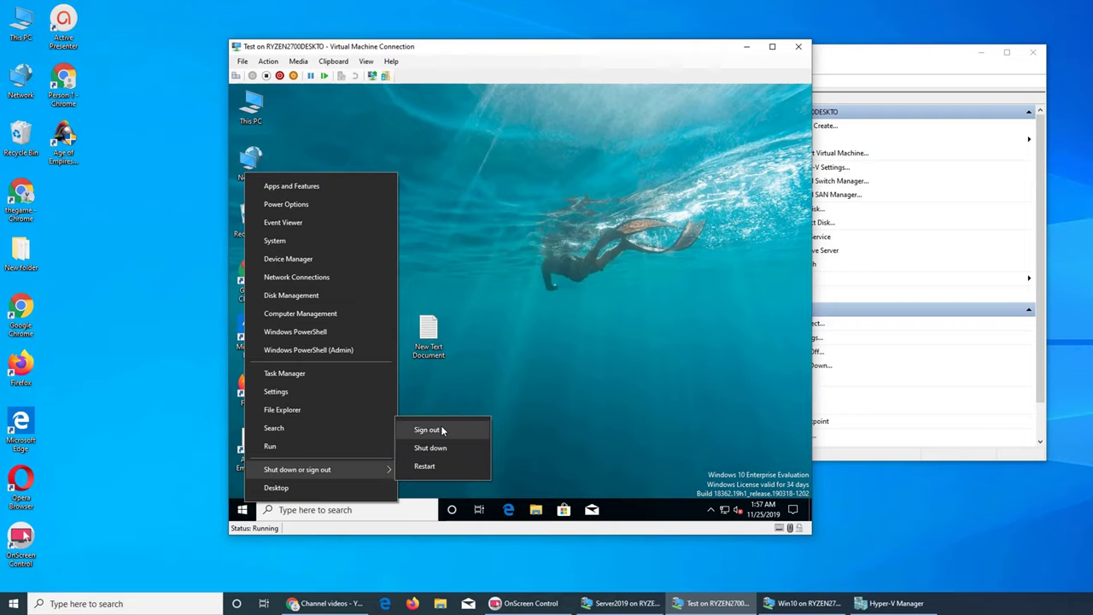
pyautogui.click(425, 429)
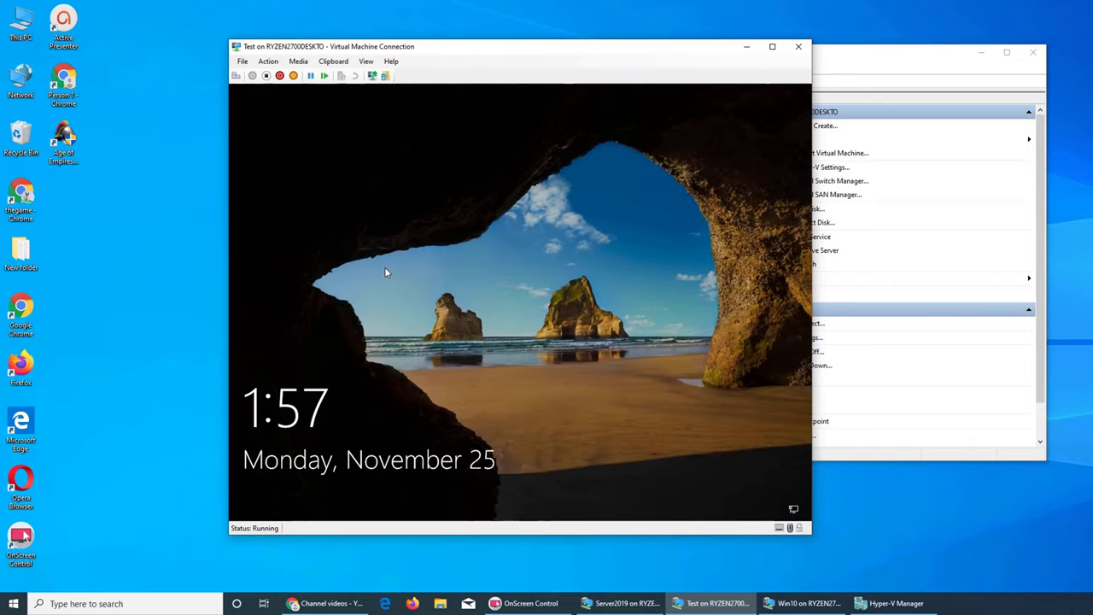
# Step: Dismiss the lock screen and sign in with the Browser kiosk account
pyautogui.click(440, 295)
pyautogui.click(290, 489)
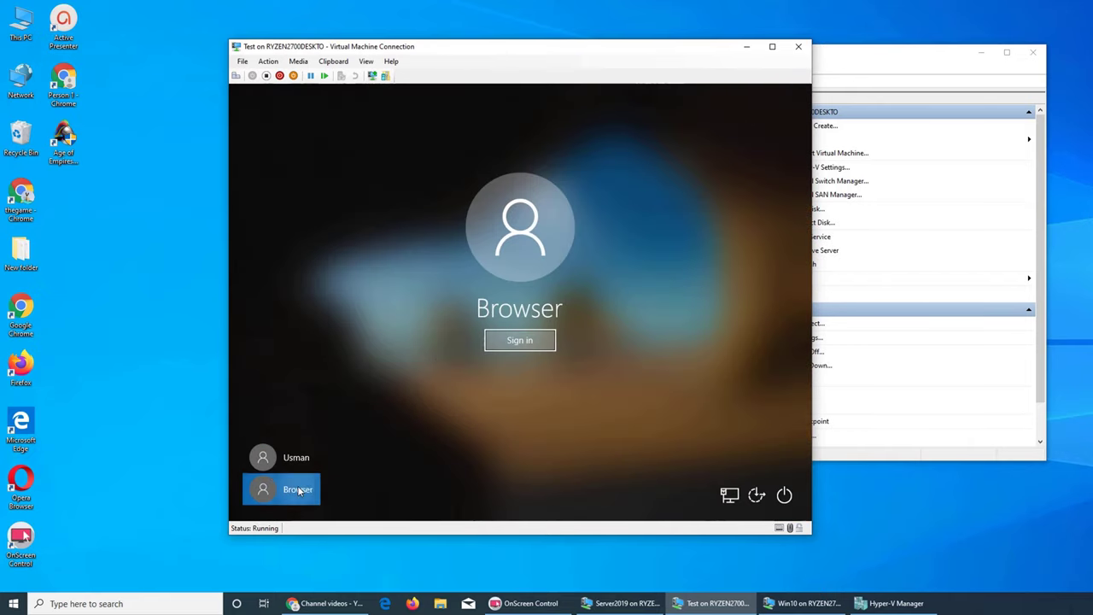
pyautogui.click(509, 345)
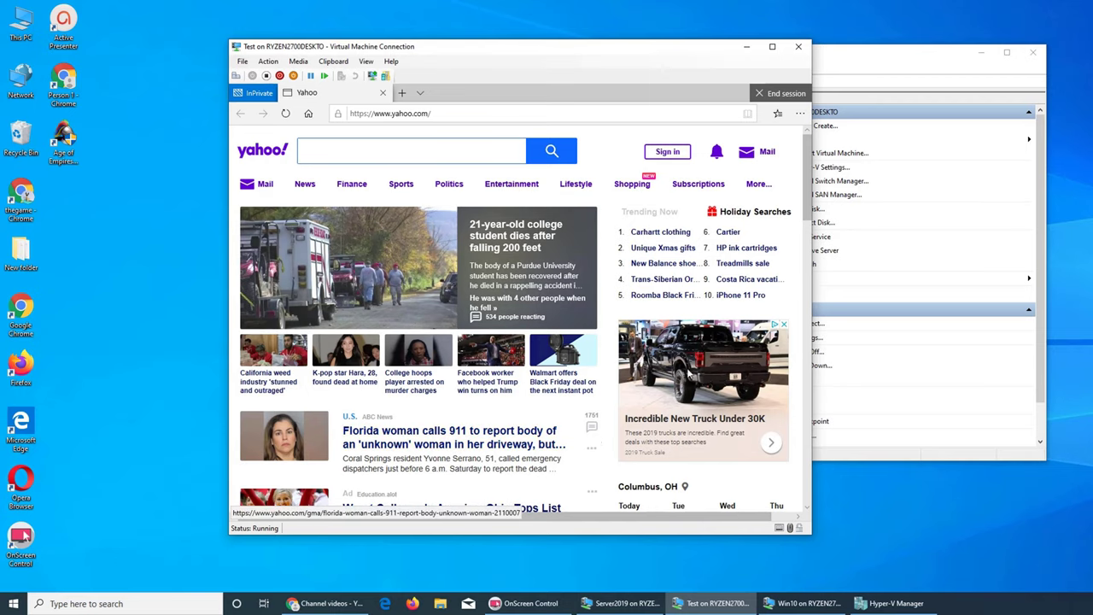
# Step: Go to the Google site in the kiosk browser, search for "aslan hyper v" and skim the results
pyautogui.click(487, 112)
pyautogui.write('google')
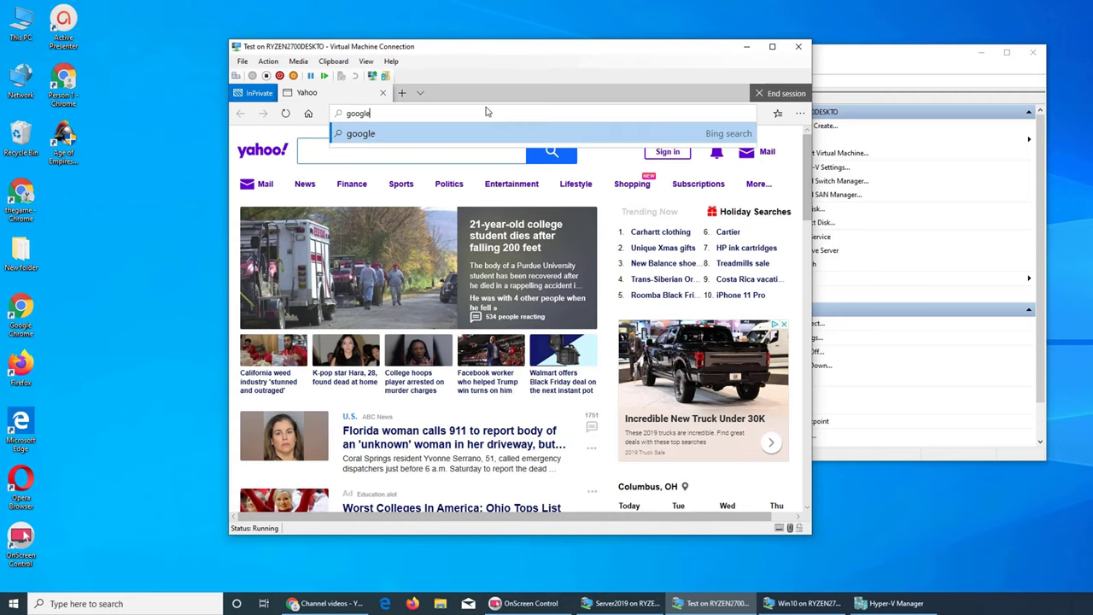
pyautogui.press('Return')
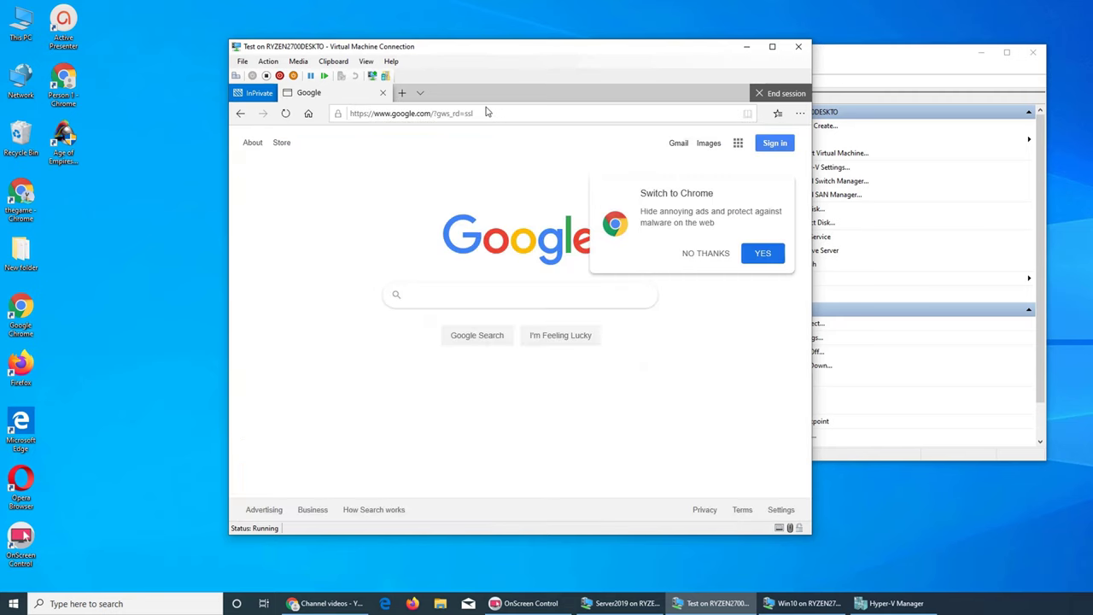
pyautogui.click(529, 294)
pyautogui.write('a')
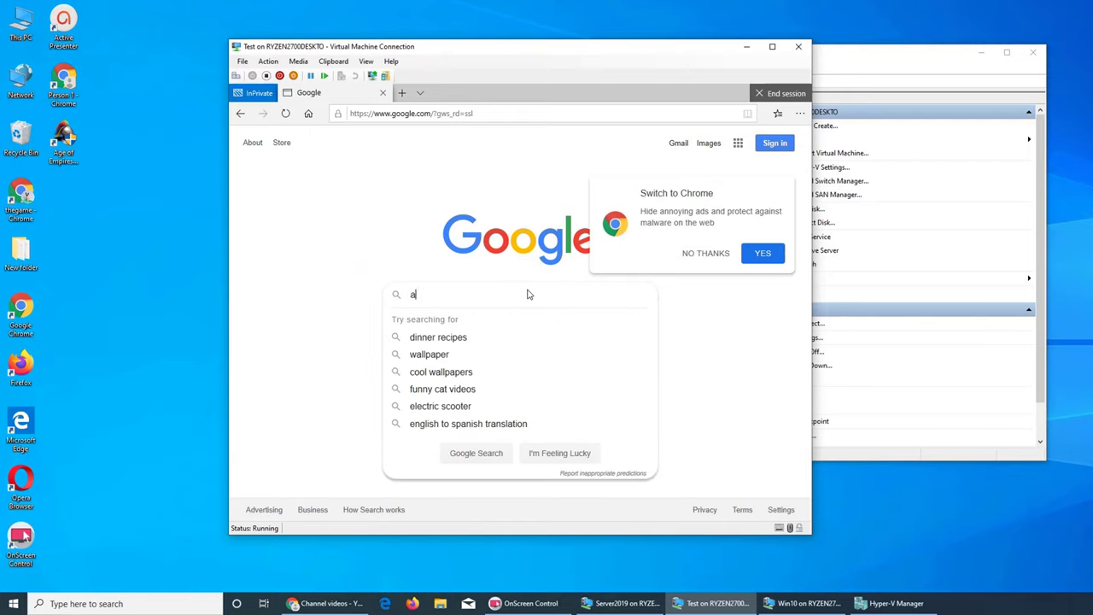
pyautogui.write('slan hyper v')
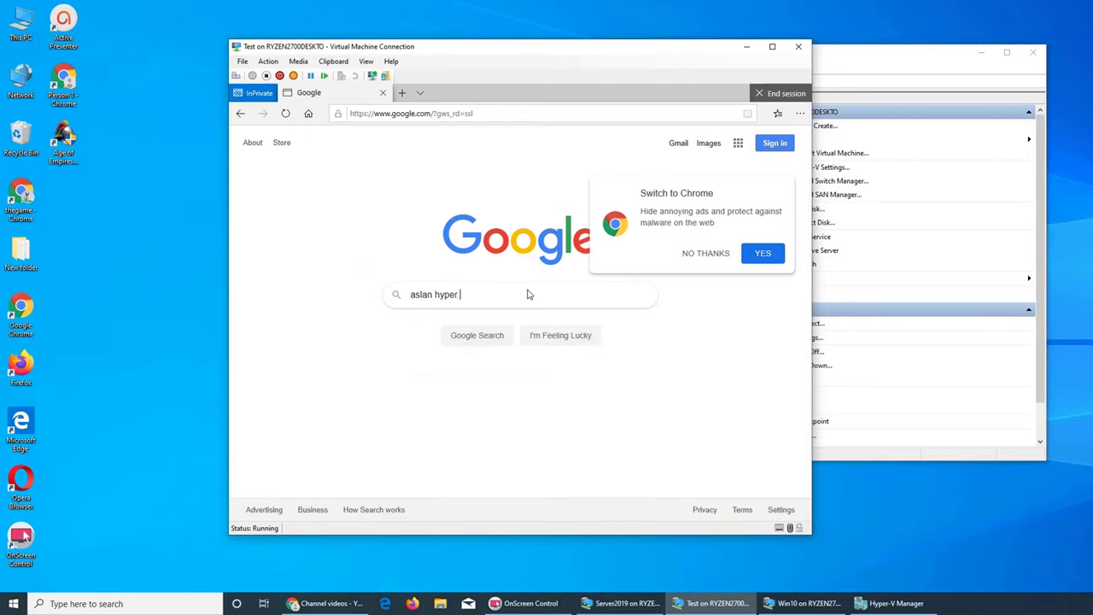
pyautogui.press('Return')
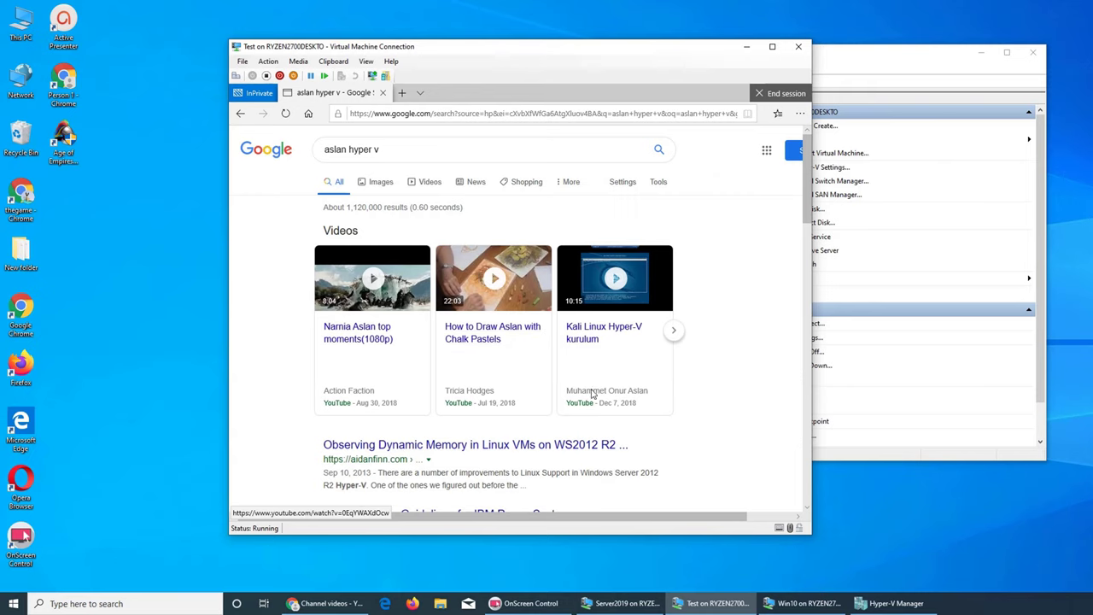
pyautogui.scroll(-3, 731, 394)
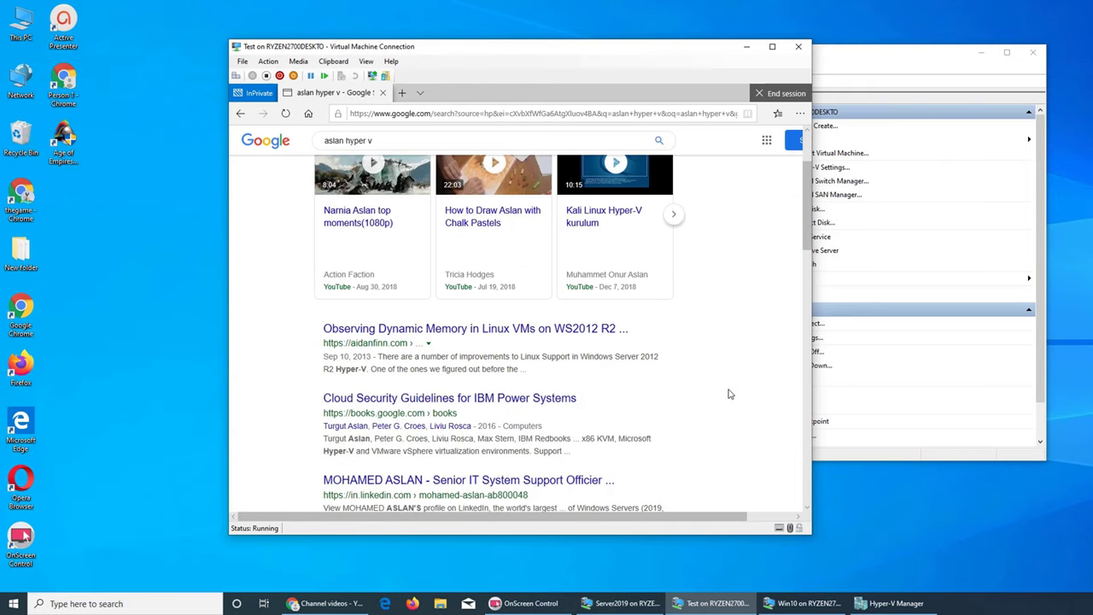
pyautogui.scroll(3, 730, 394)
# Step: Shorten the Google search to "aslan hyper" and run it again
pyautogui.click(464, 151)
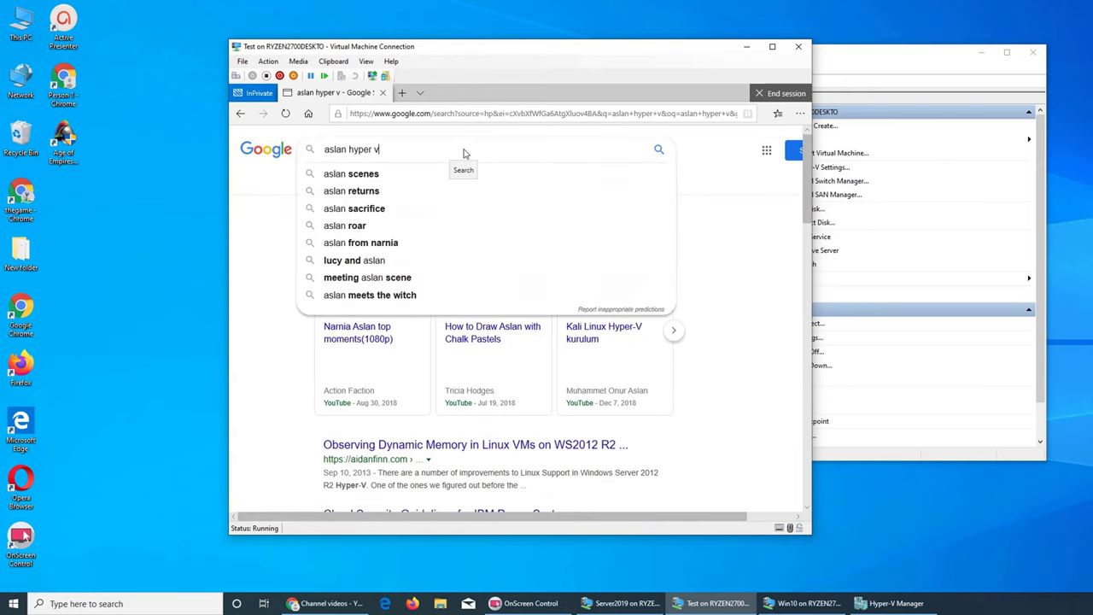
pyautogui.press('BackSpace')
pyautogui.press('BackSpace')
pyautogui.press('Return')
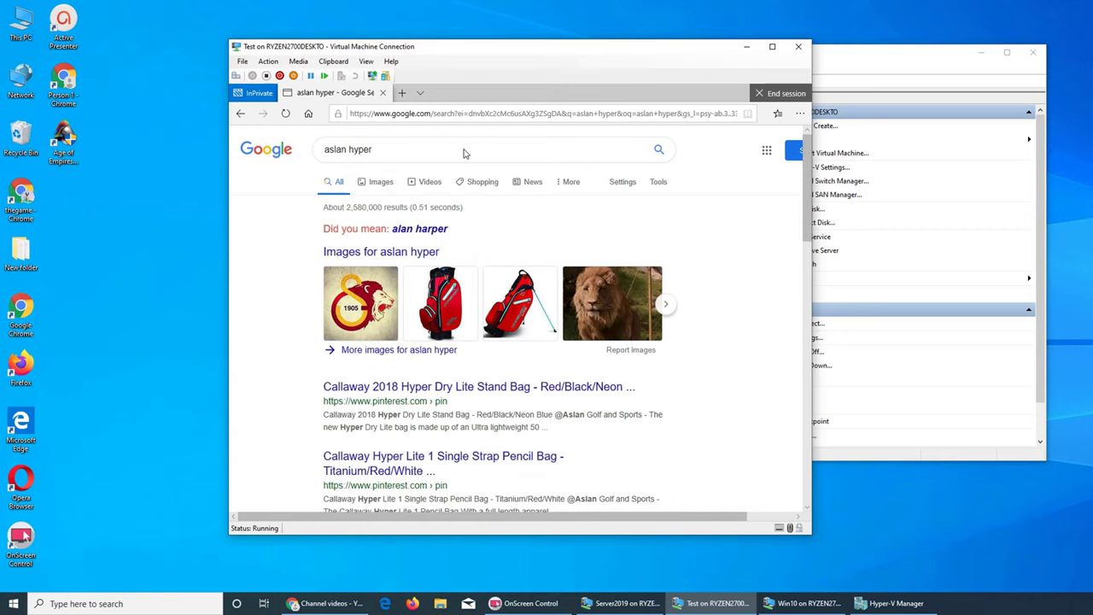
# Step: Open YouTube in the kiosk browser and search it for "aslan hyper"
pyautogui.click(451, 116)
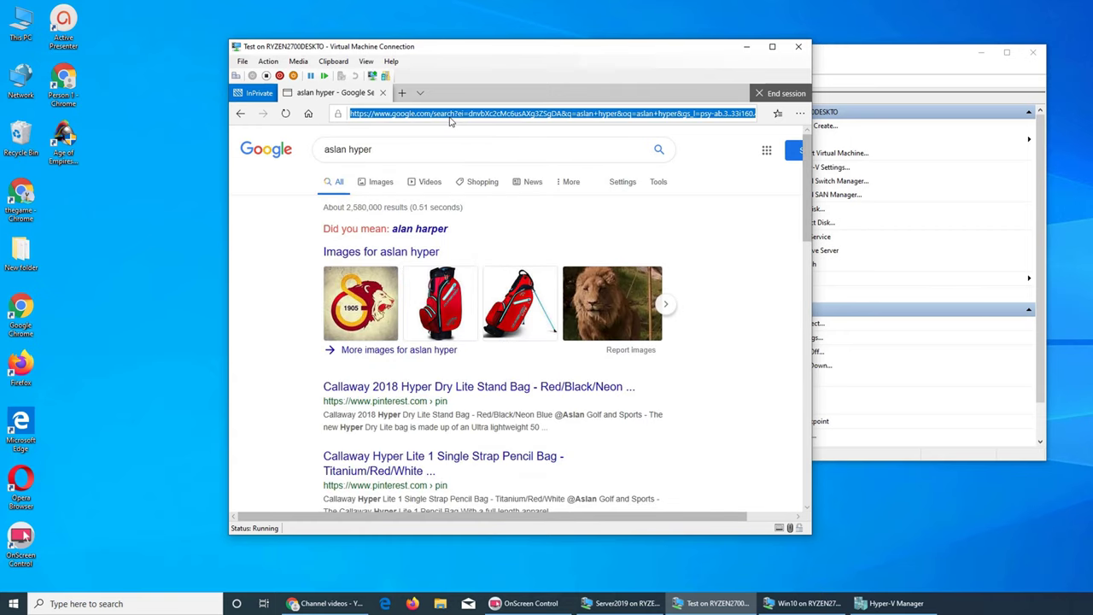
pyautogui.write('youtube')
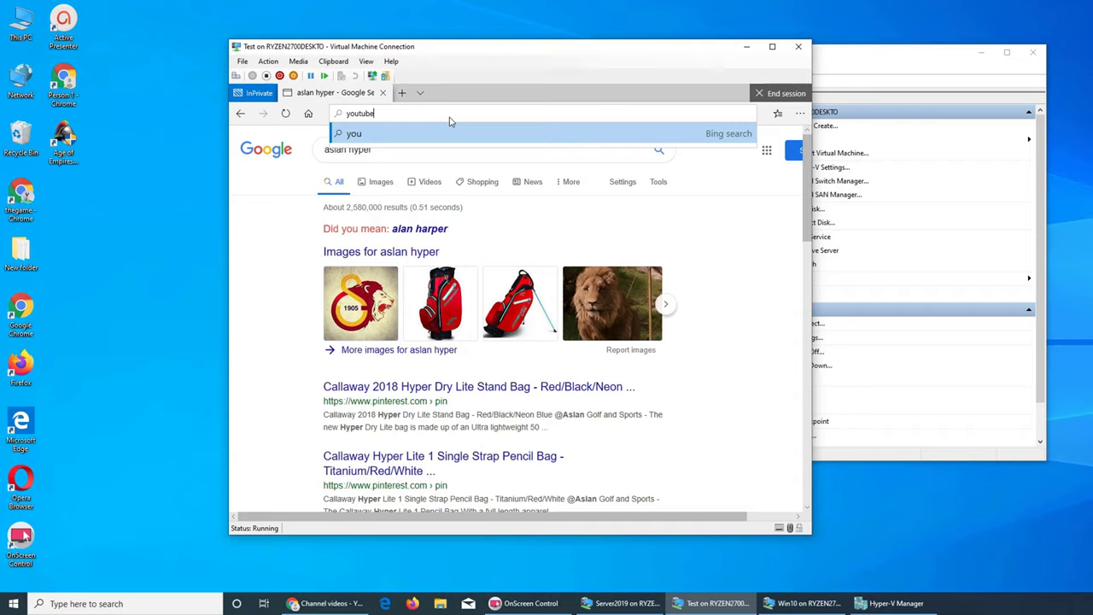
pyautogui.press('Return')
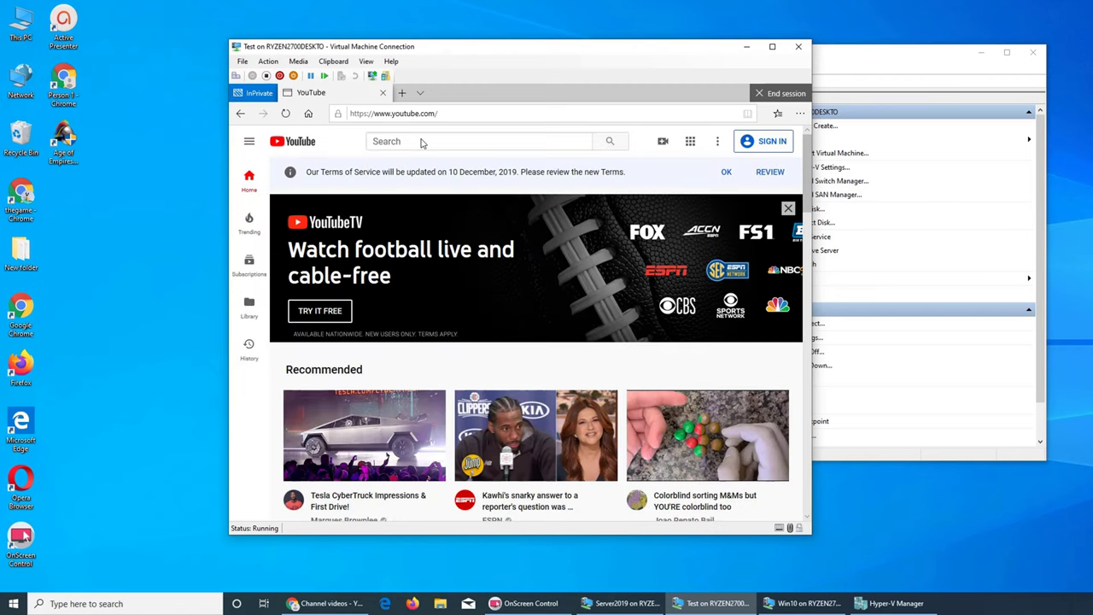
pyautogui.click(421, 142)
pyautogui.write('aslan hype')
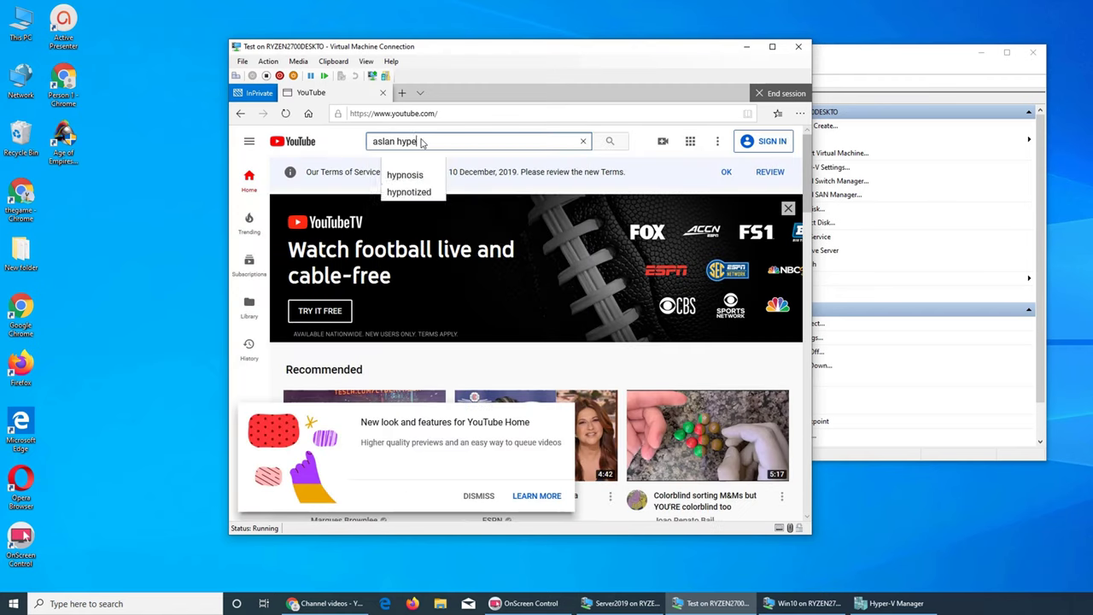
pyautogui.write('r')
pyautogui.press('Return')
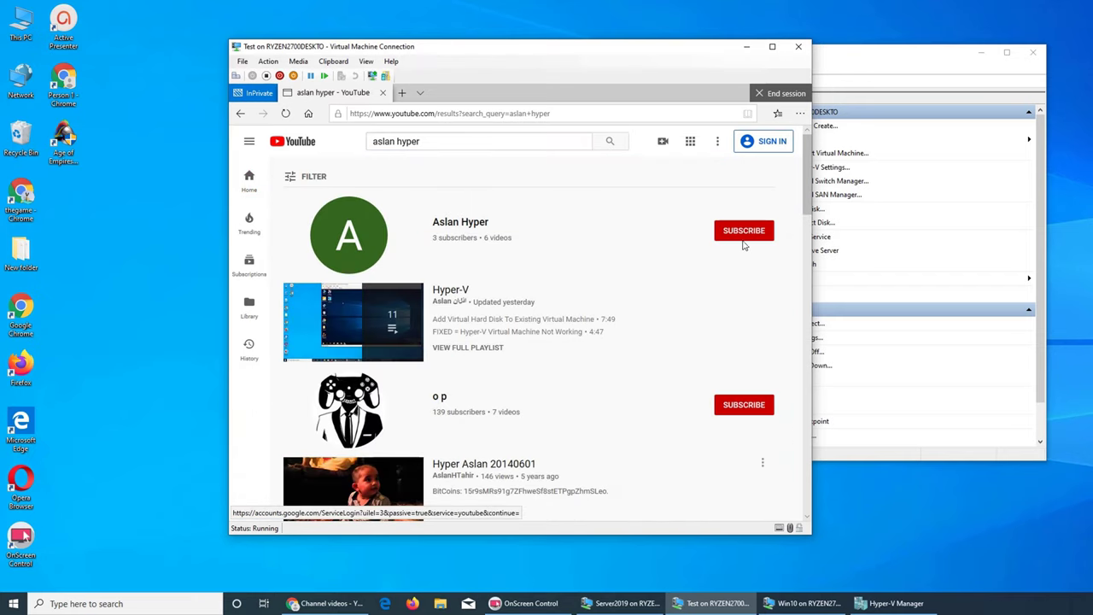
# Step: Open the channel that owns the Hyper-V playlist and browse through its uploaded videos
pyautogui.click(455, 303)
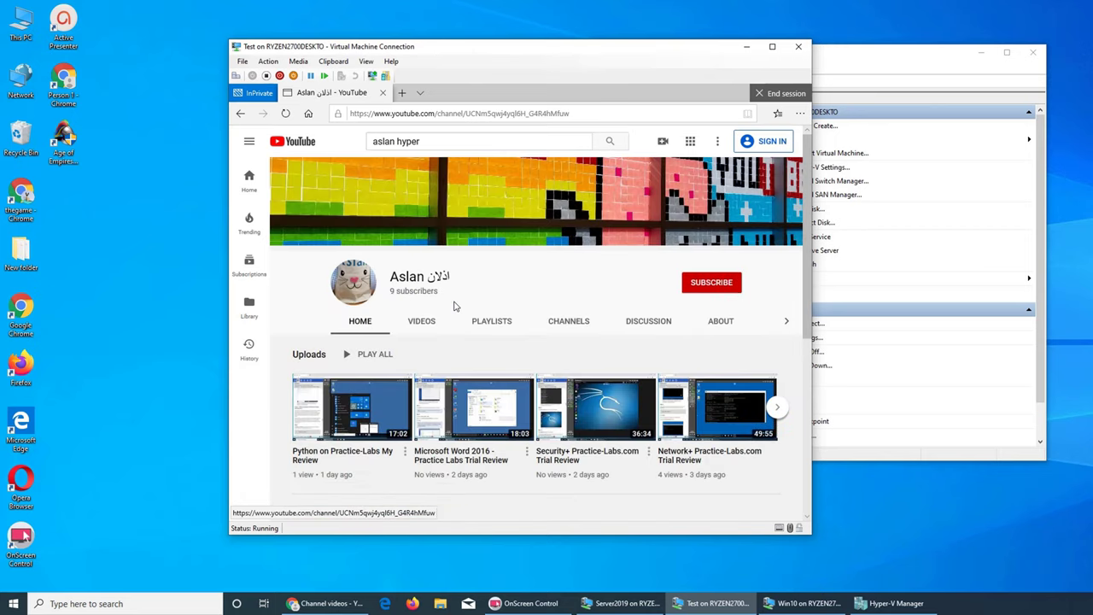
pyautogui.click(429, 322)
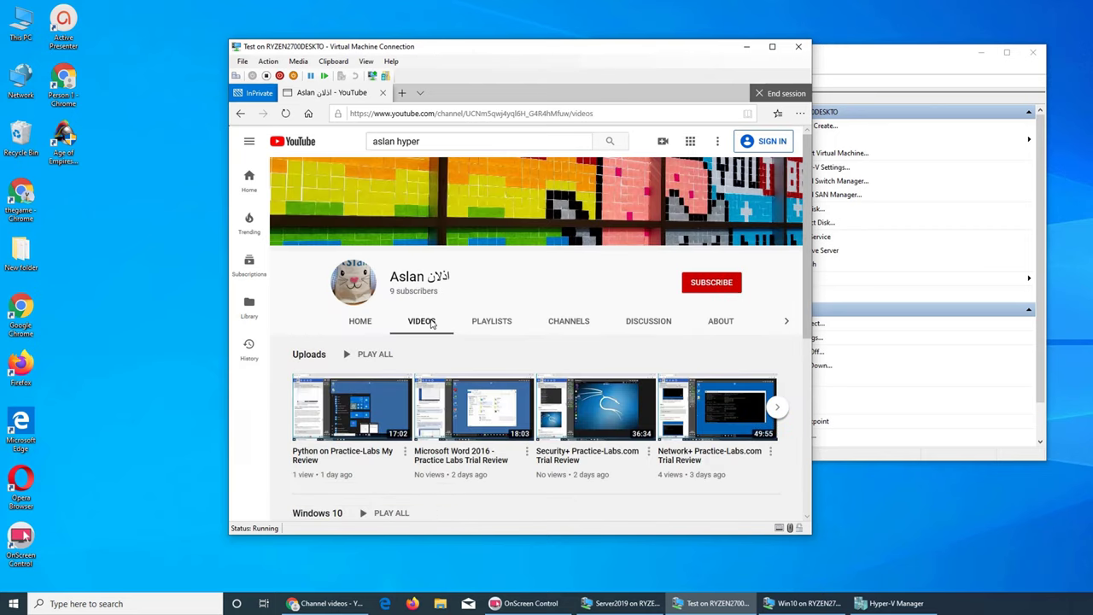
pyautogui.scroll(-2, 565, 301)
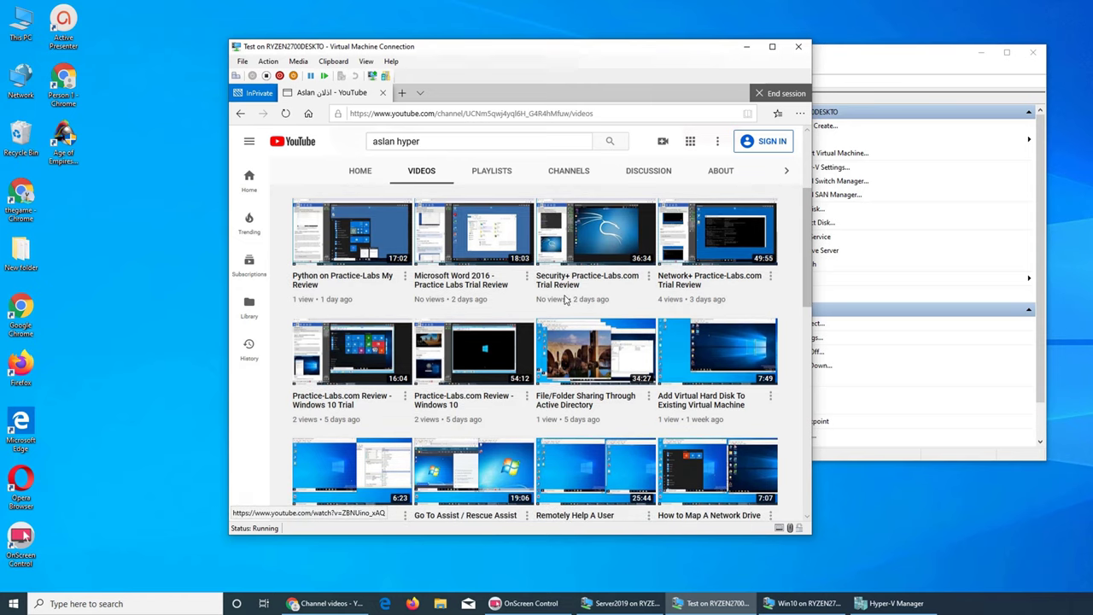
pyautogui.scroll(-5, 563, 299)
pyautogui.scroll(8, 566, 300)
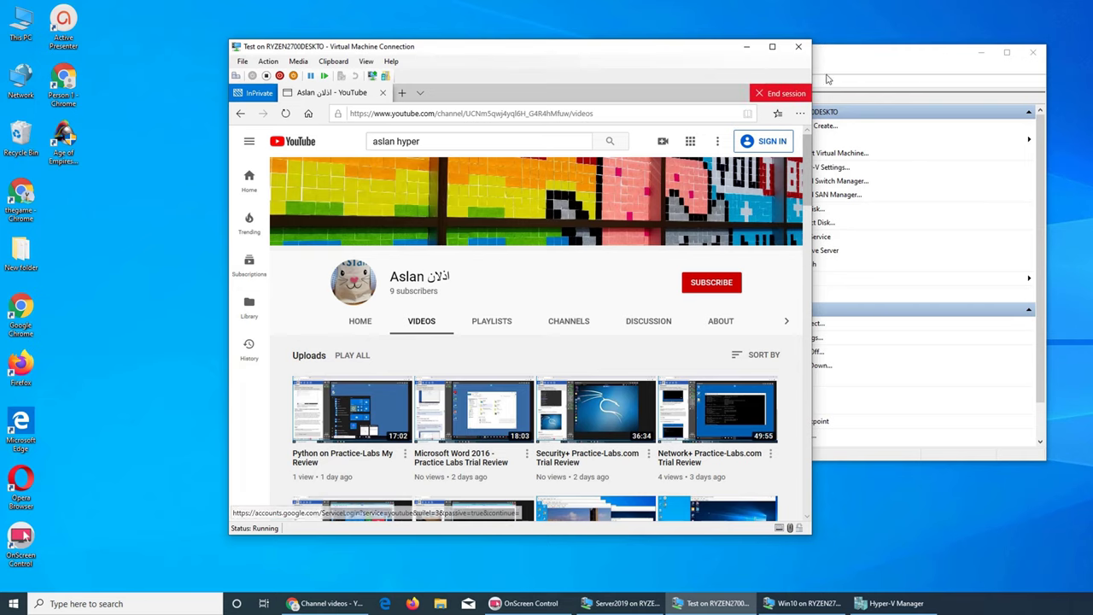
# Step: End the public browsing session, clearing its data, and leave the kiosk for the sign-in screen
pyautogui.click(780, 96)
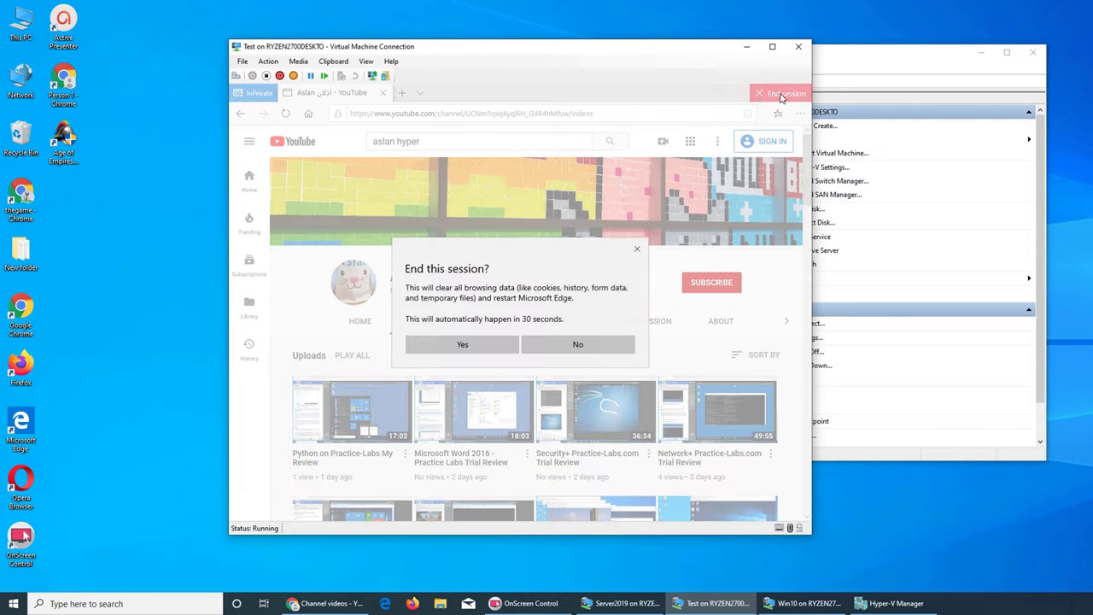
pyautogui.click(461, 346)
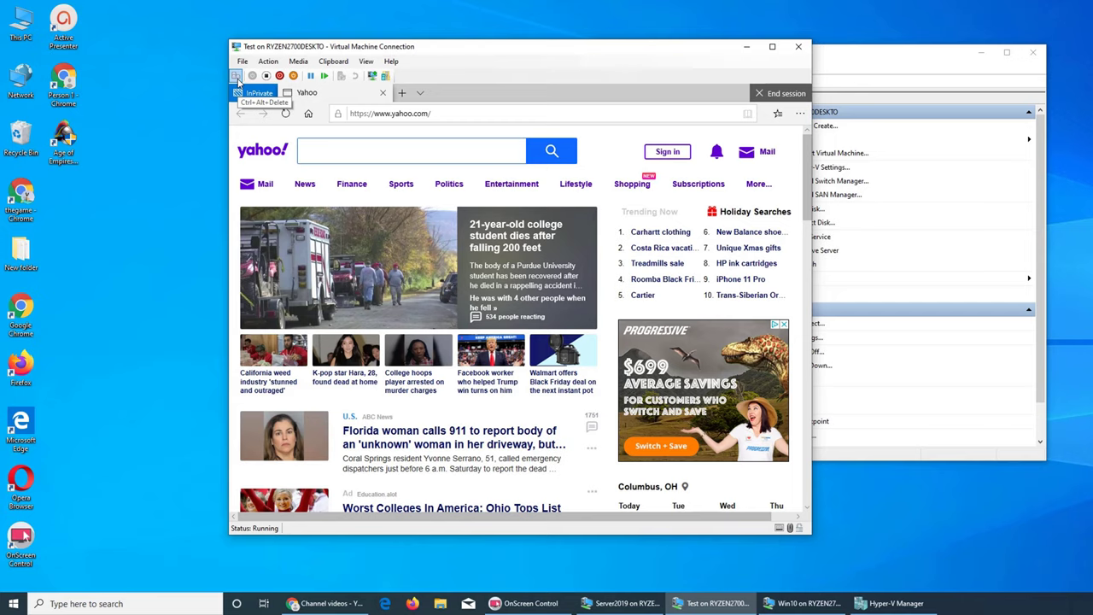
pyautogui.click(237, 76)
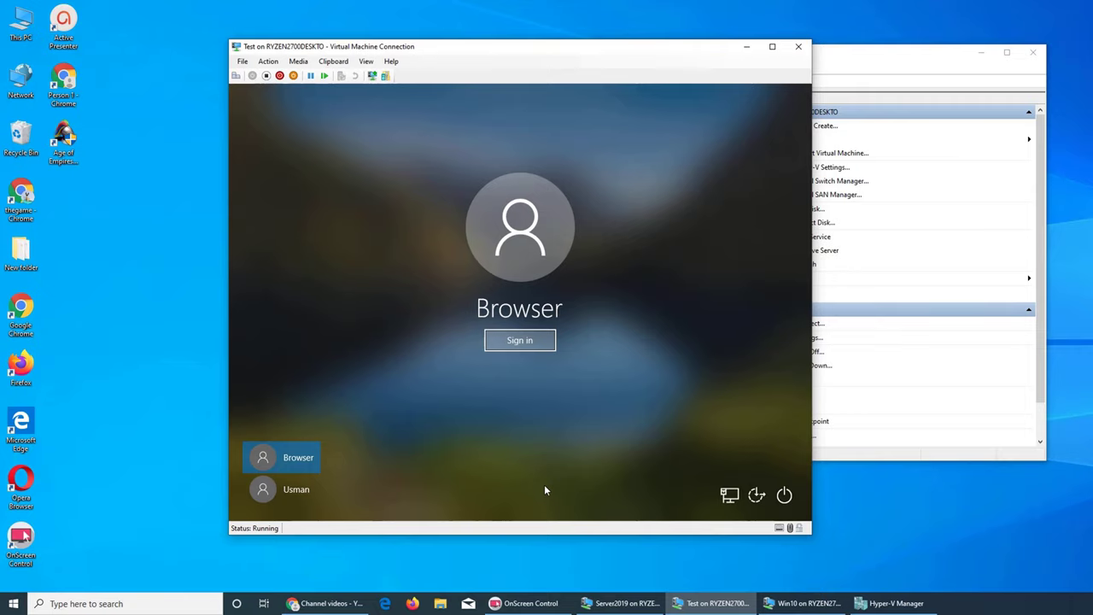
# Step: Sign in again with the Browser account and end the Edge session to clear its browsing data
pyautogui.press('Return')
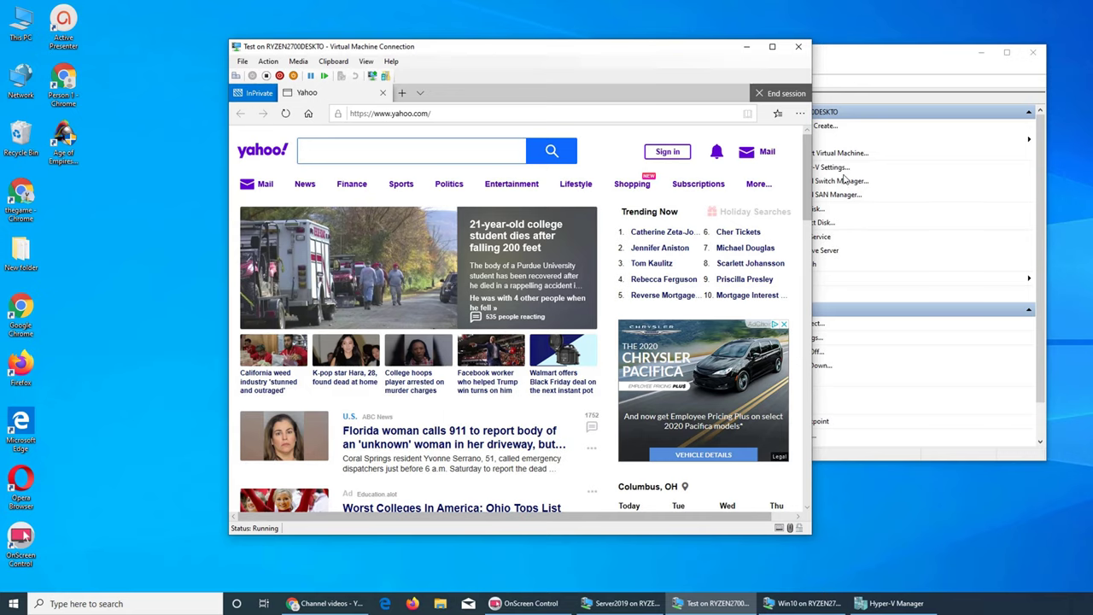
pyautogui.click(783, 94)
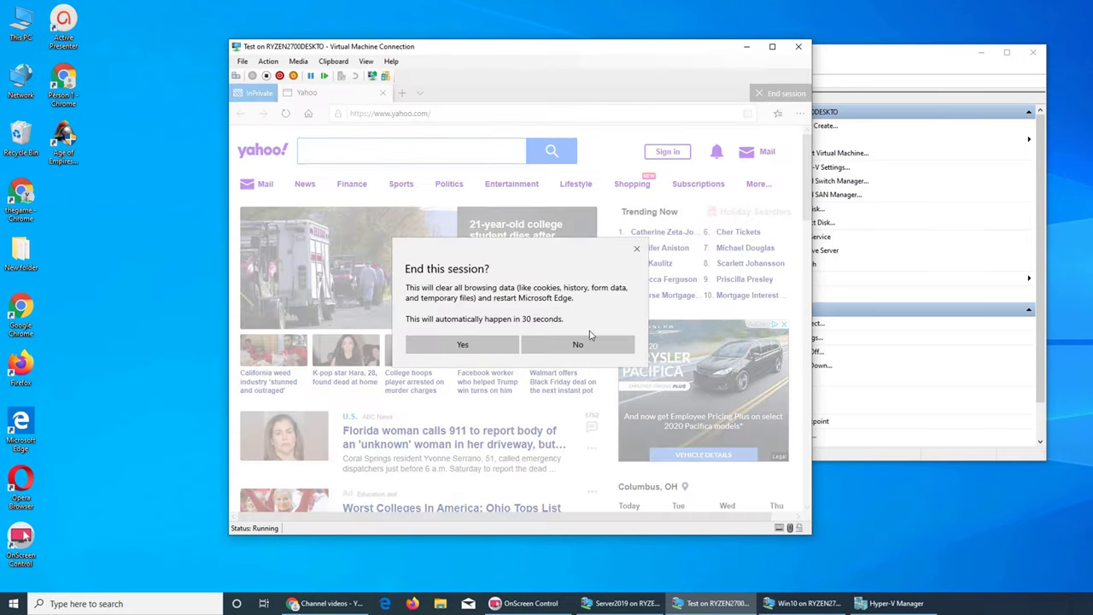
pyautogui.click(461, 345)
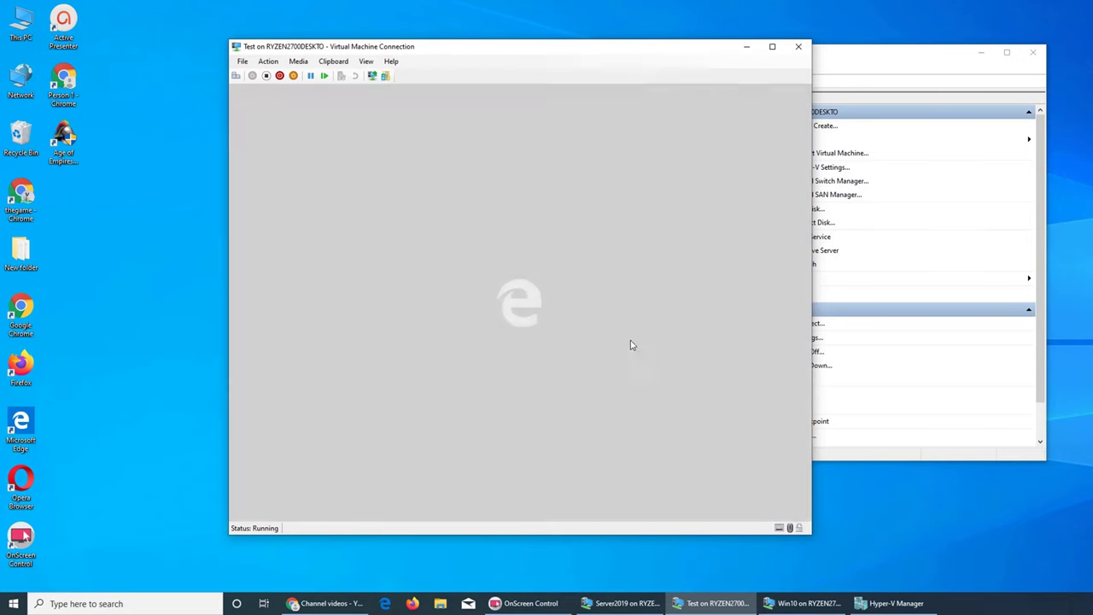